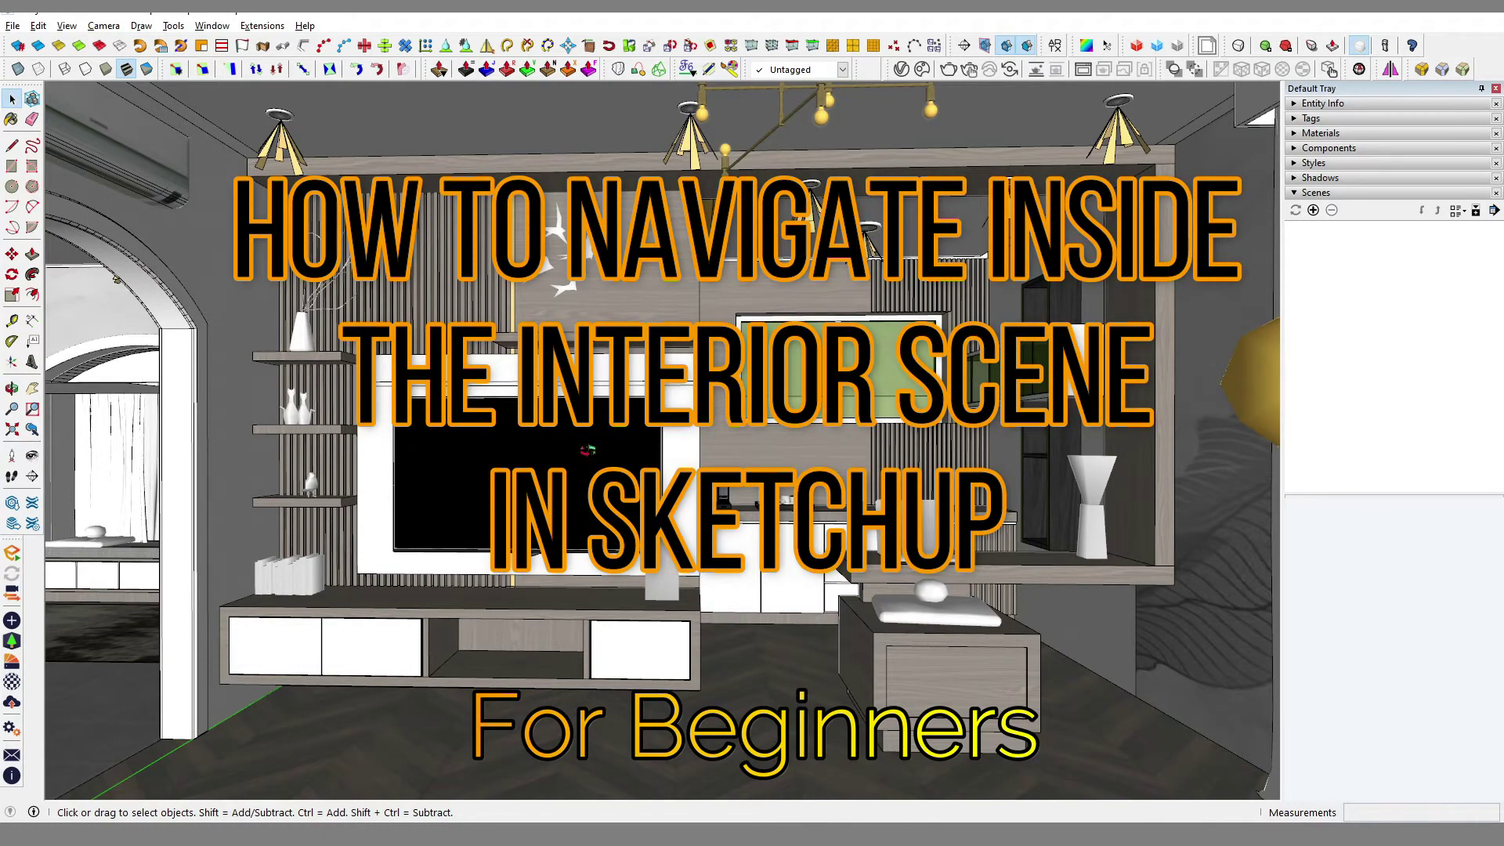
Orbit the view slightly around the living-room TV wall
{"action": "middle_click_drag", "start_coordinate": [585, 450], "coordinate": [646, 462]}
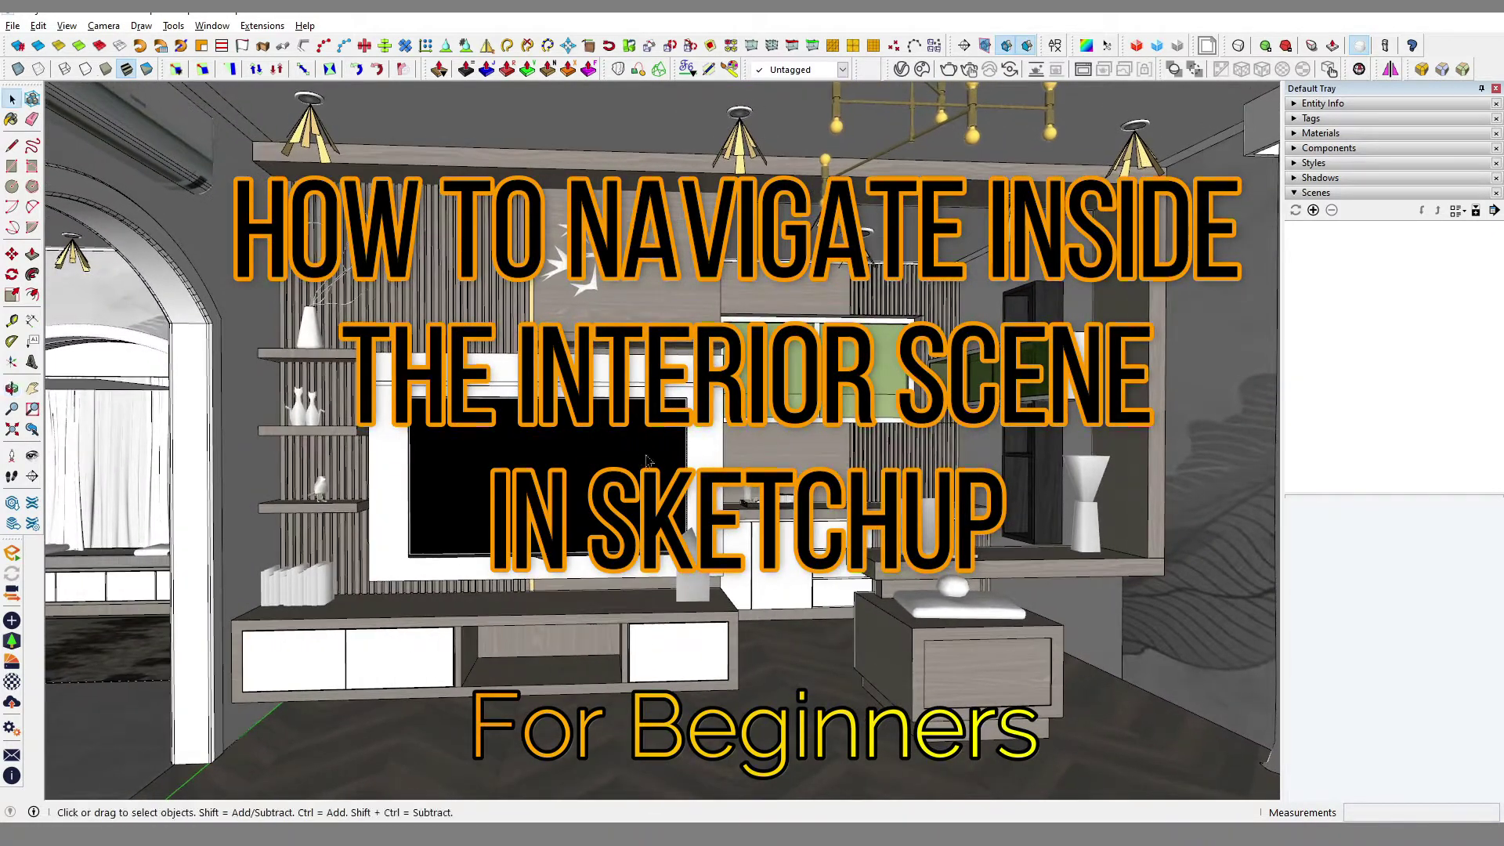
Pan sideways across the TV wall, then orbit the camera around it
{"action": "key", "text": "h"}
{"action": "left_click_drag", "start_coordinate": [644, 427], "coordinate": [663, 441]}
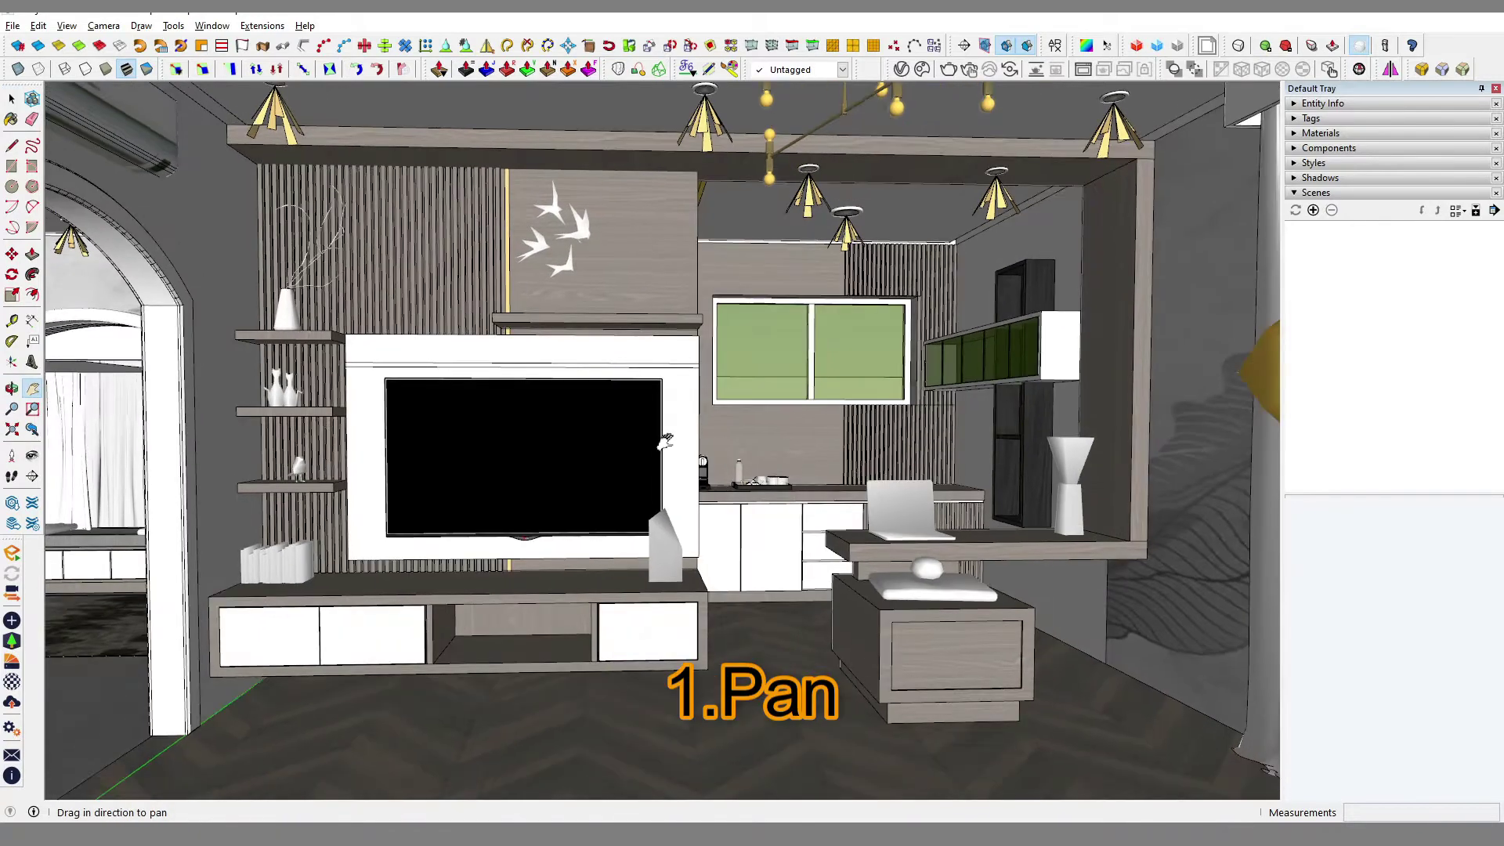
{"action": "left_click", "coordinate": [12, 392]}
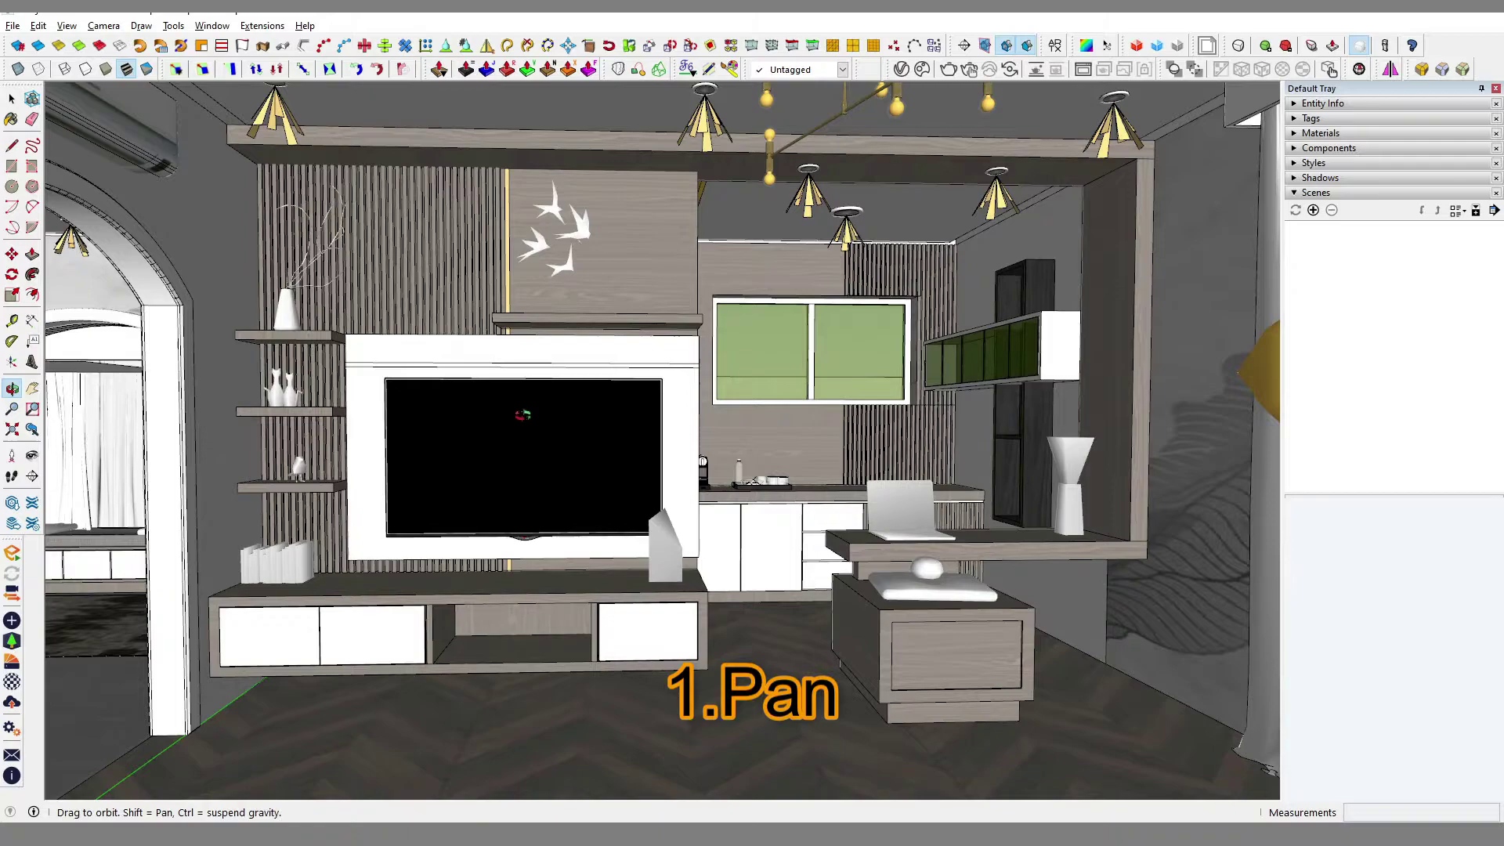
{"action": "mouse_move", "coordinate": [524, 413]}
{"action": "left_mouse_down"}
{"action": "mouse_move", "coordinate": [261, 424]}
{"action": "mouse_move", "coordinate": [282, 433]}
{"action": "left_mouse_up"}
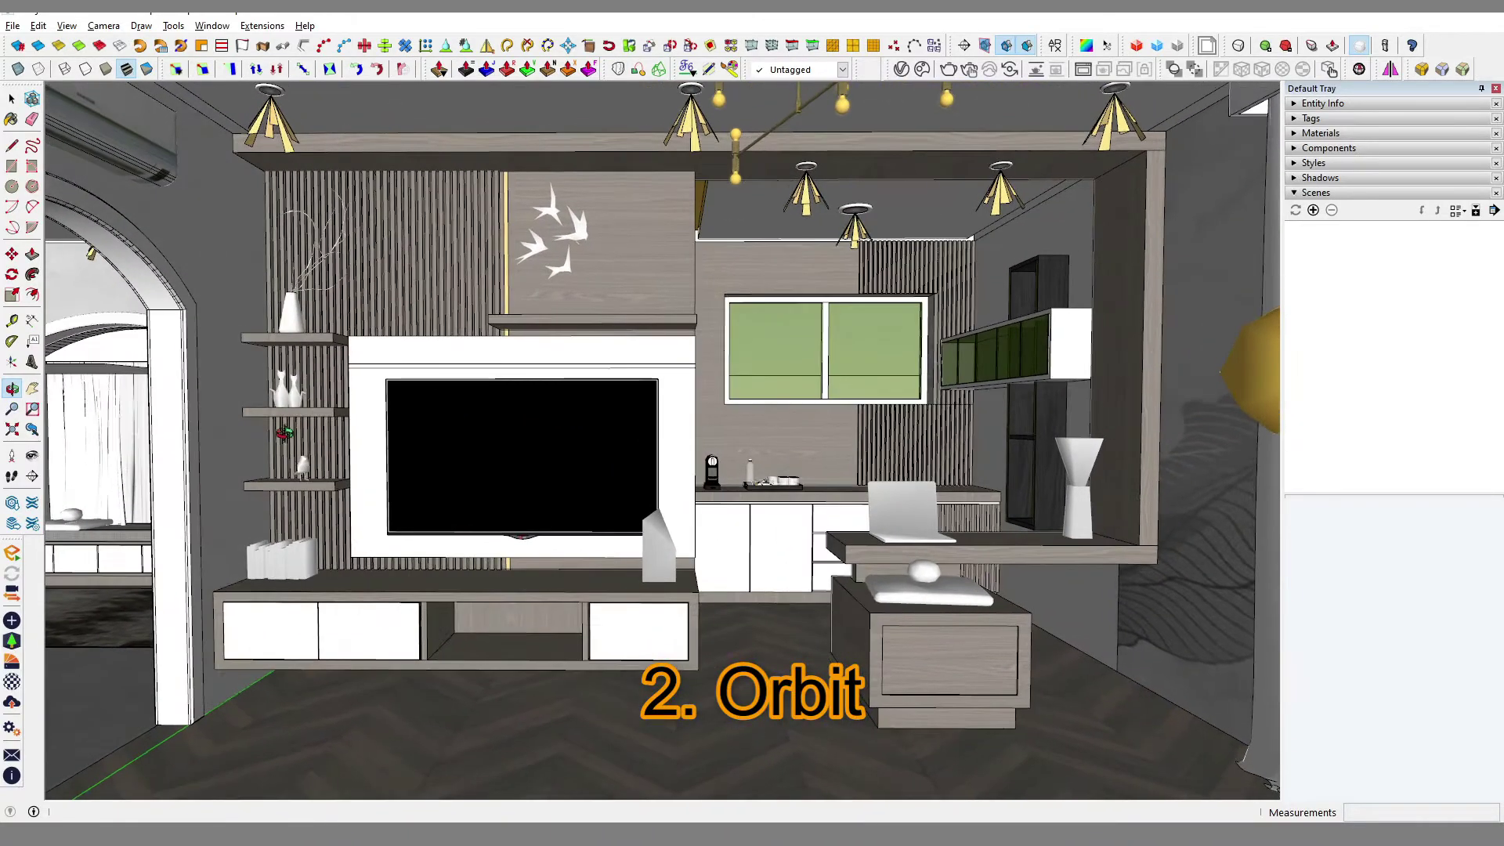
Turn the camera toward the archway, then place the eye point by the kitchen counter
{"action": "left_click", "coordinate": [33, 460]}
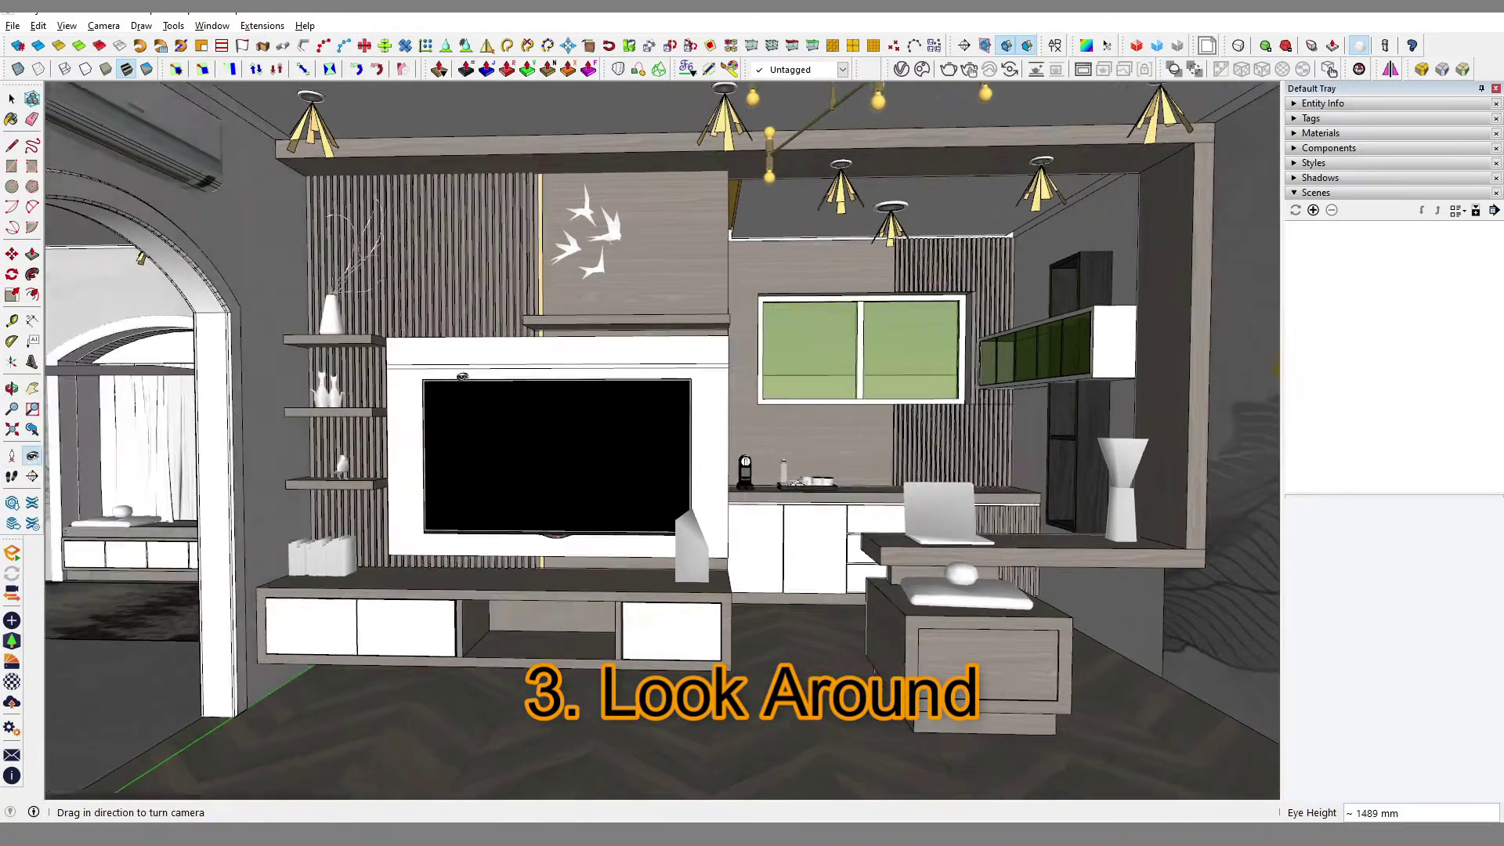
{"action": "mouse_move", "coordinate": [514, 376]}
{"action": "left_mouse_down"}
{"action": "mouse_move", "coordinate": [825, 407]}
{"action": "mouse_move", "coordinate": [825, 423]}
{"action": "mouse_move", "coordinate": [700, 438]}
{"action": "left_mouse_up"}
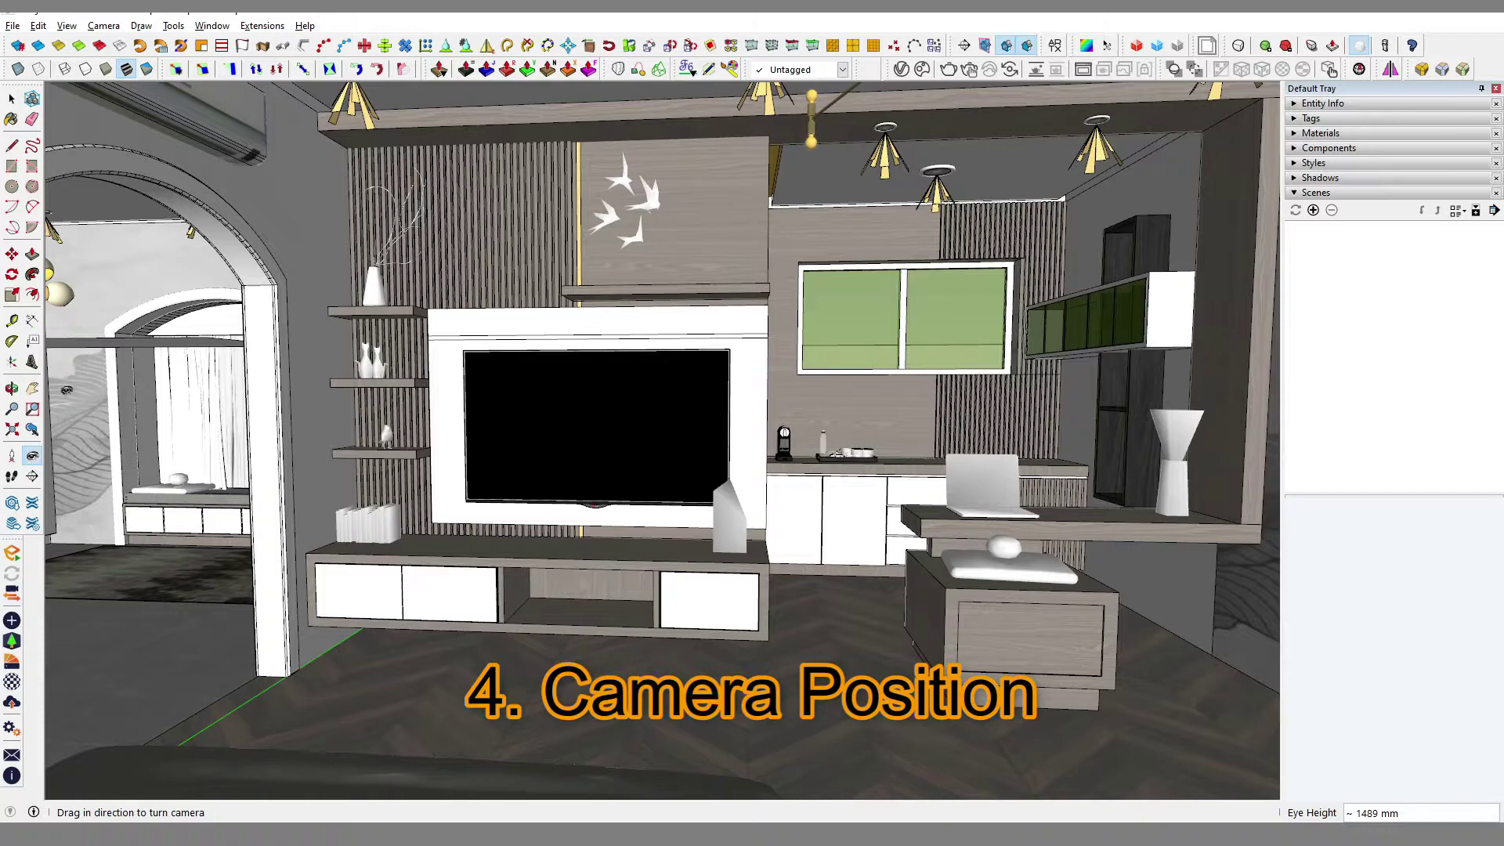
{"action": "left_click", "coordinate": [21, 466]}
{"action": "left_click", "coordinate": [823, 738]}
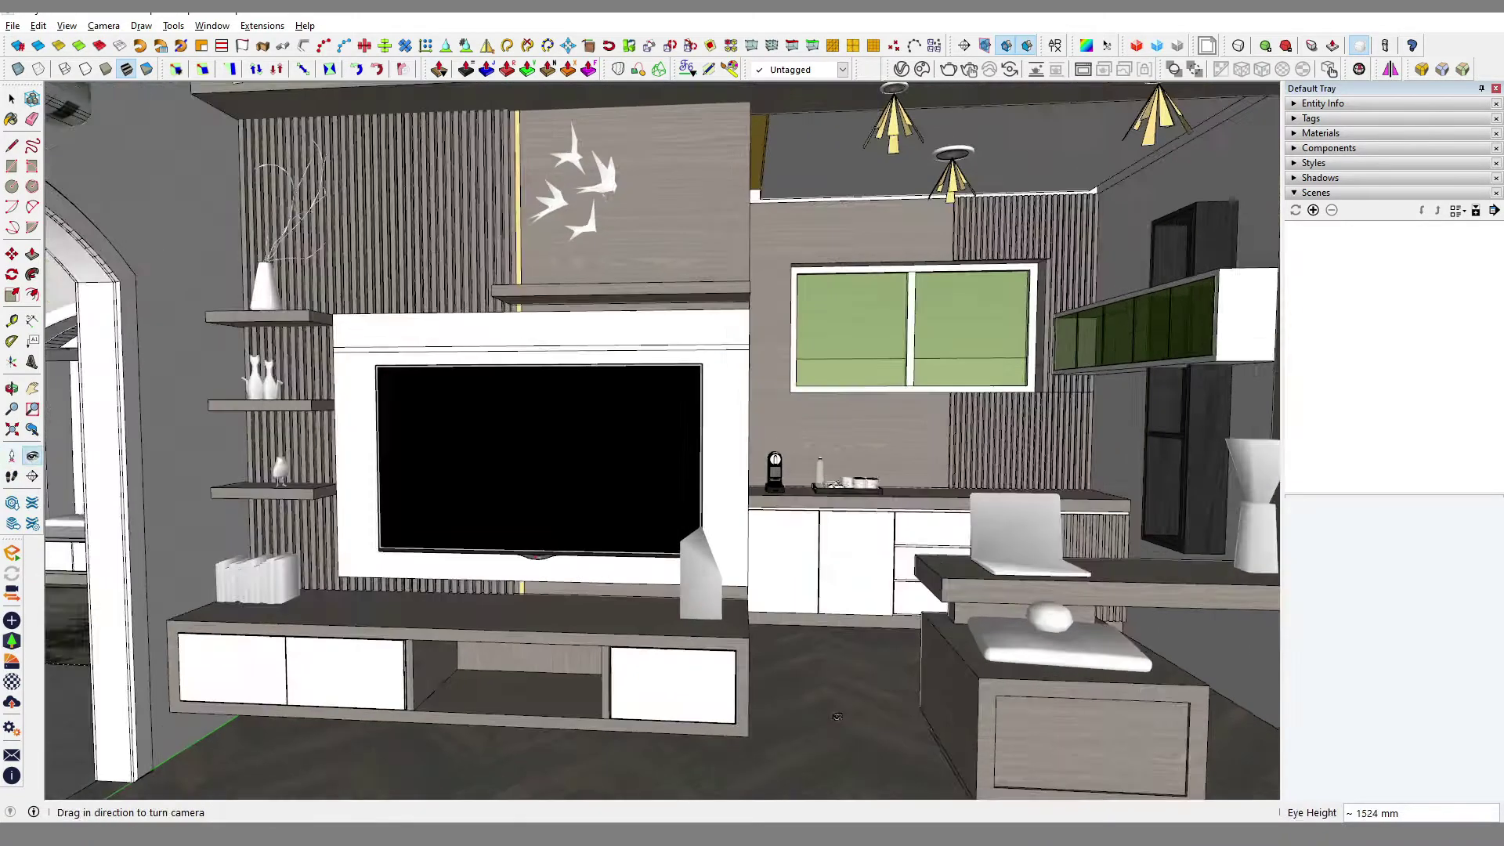
{"action": "scroll", "coordinate": [752, 423], "scroll_direction": "up", "scroll_amount": 2}
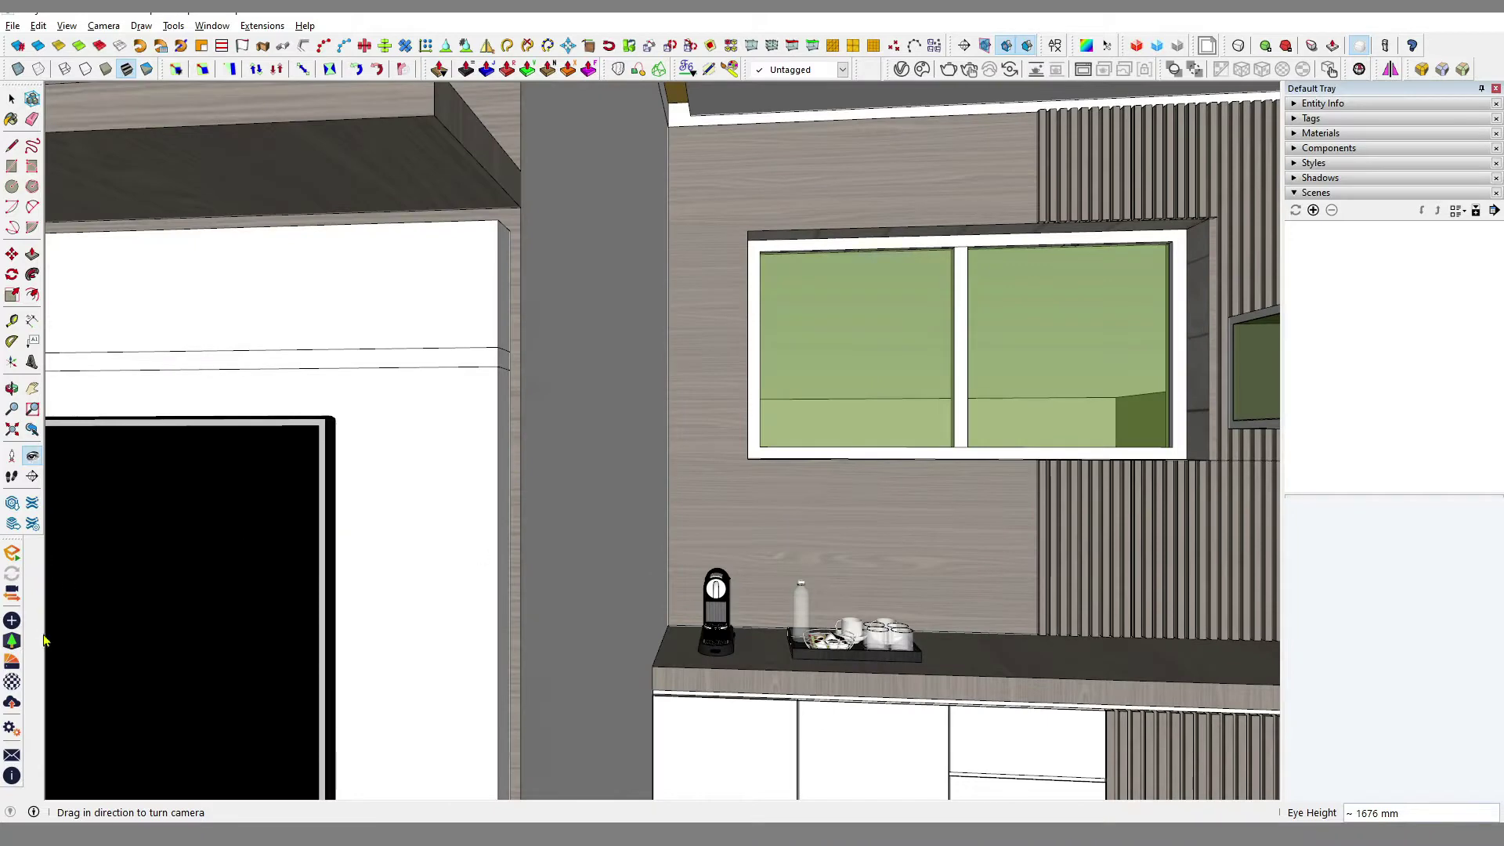
Walk to face the archway and doorway with a 1200 mm eye height
{"action": "left_click", "coordinate": [13, 475]}
{"action": "mouse_move", "coordinate": [353, 552]}
{"action": "left_mouse_down"}
{"action": "mouse_move", "coordinate": [358, 515]}
{"action": "mouse_move", "coordinate": [753, 470]}
{"action": "left_mouse_up"}
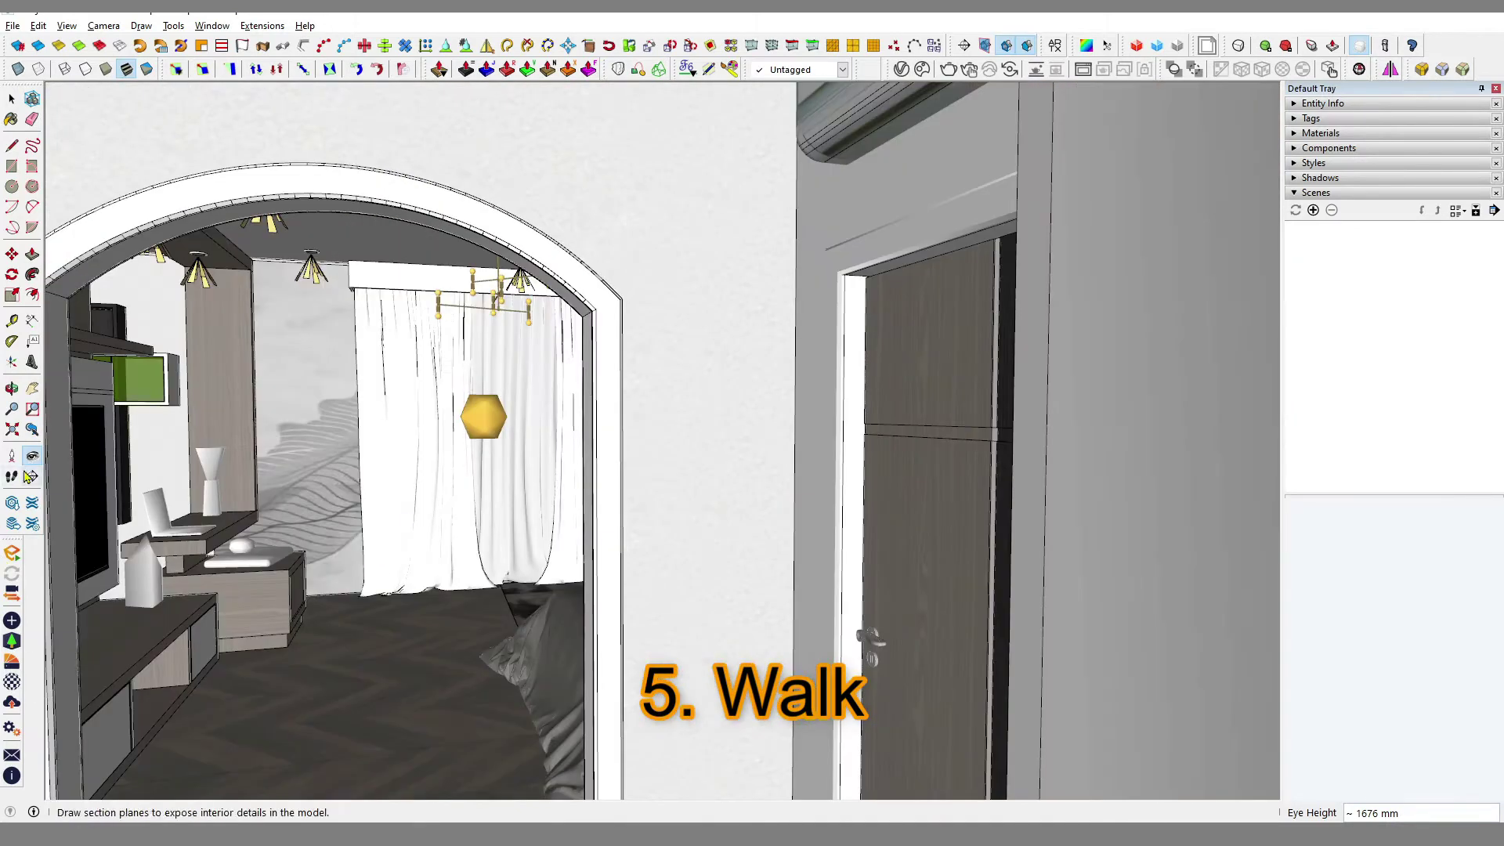
{"action": "left_click", "coordinate": [30, 477]}
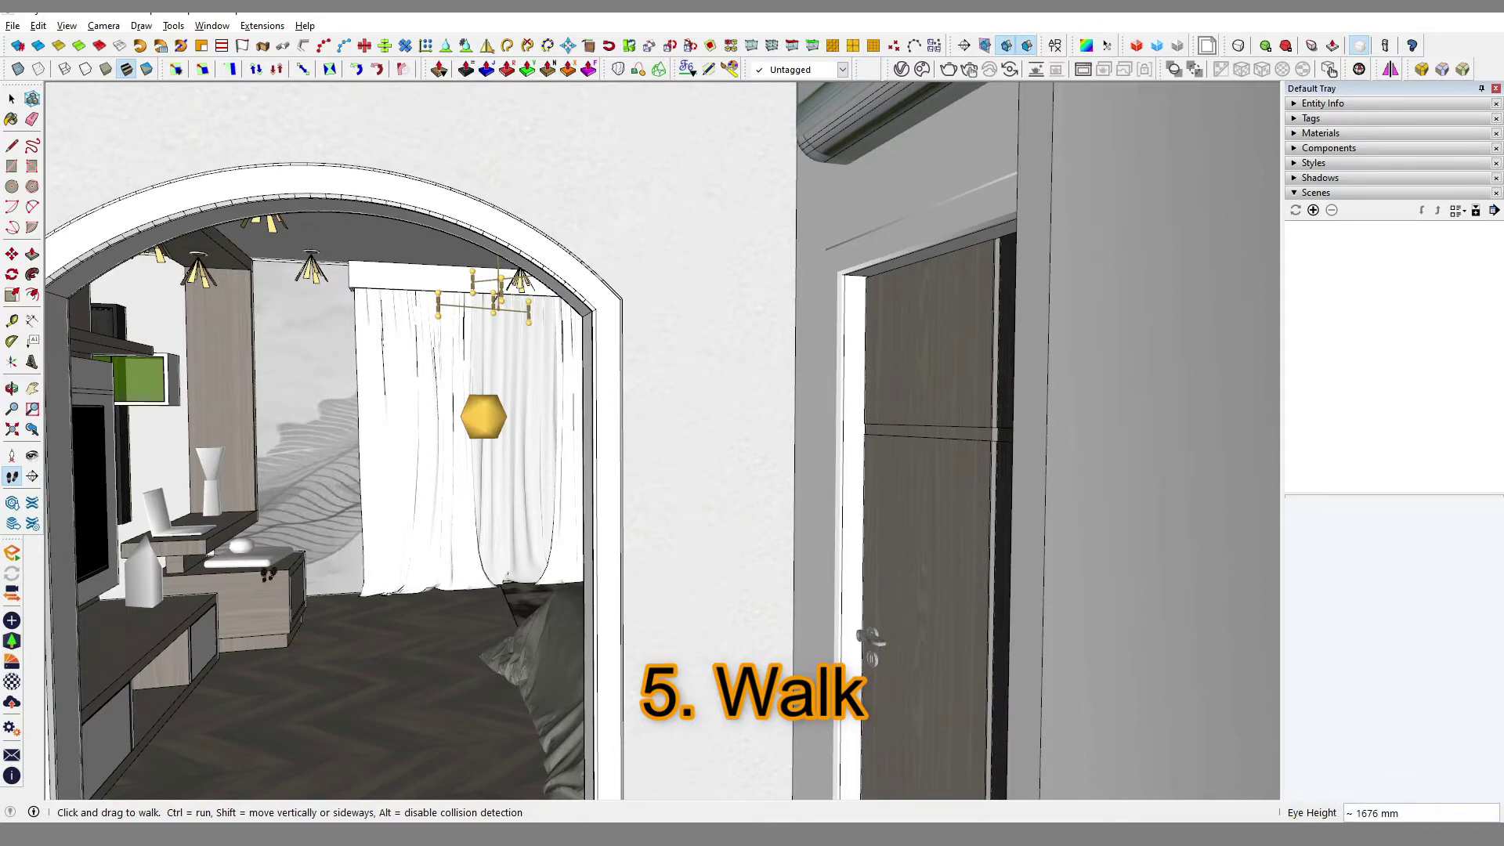
{"action": "type", "text": "1200"}
{"action": "key", "text": "Return"}
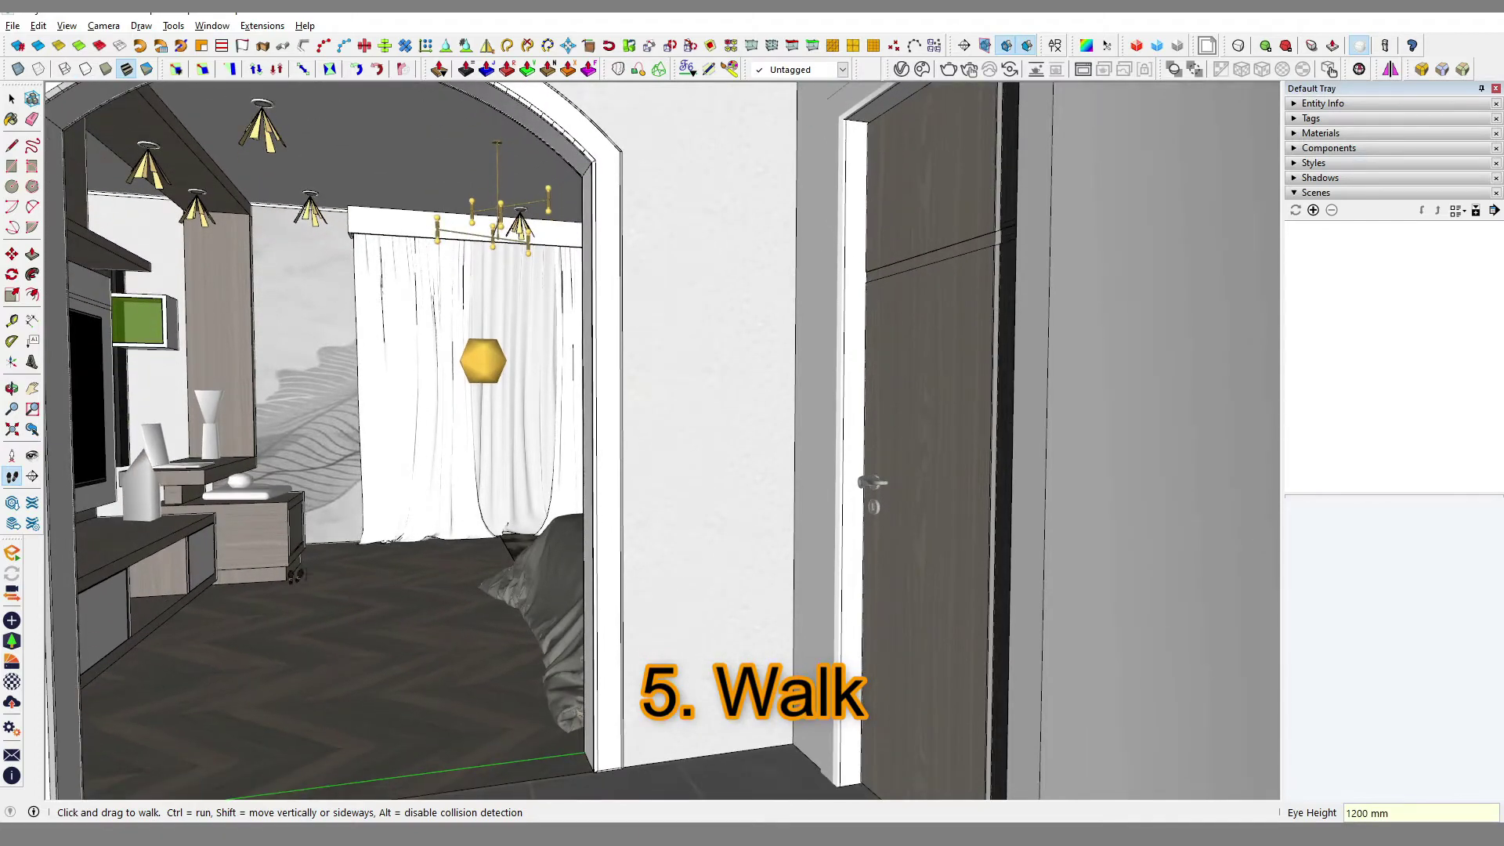
{"action": "mouse_move", "coordinate": [423, 534]}
{"action": "left_mouse_down"}
{"action": "mouse_move", "coordinate": [373, 588]}
{"action": "mouse_move", "coordinate": [385, 604]}
{"action": "mouse_move", "coordinate": [485, 581]}
{"action": "left_mouse_up"}
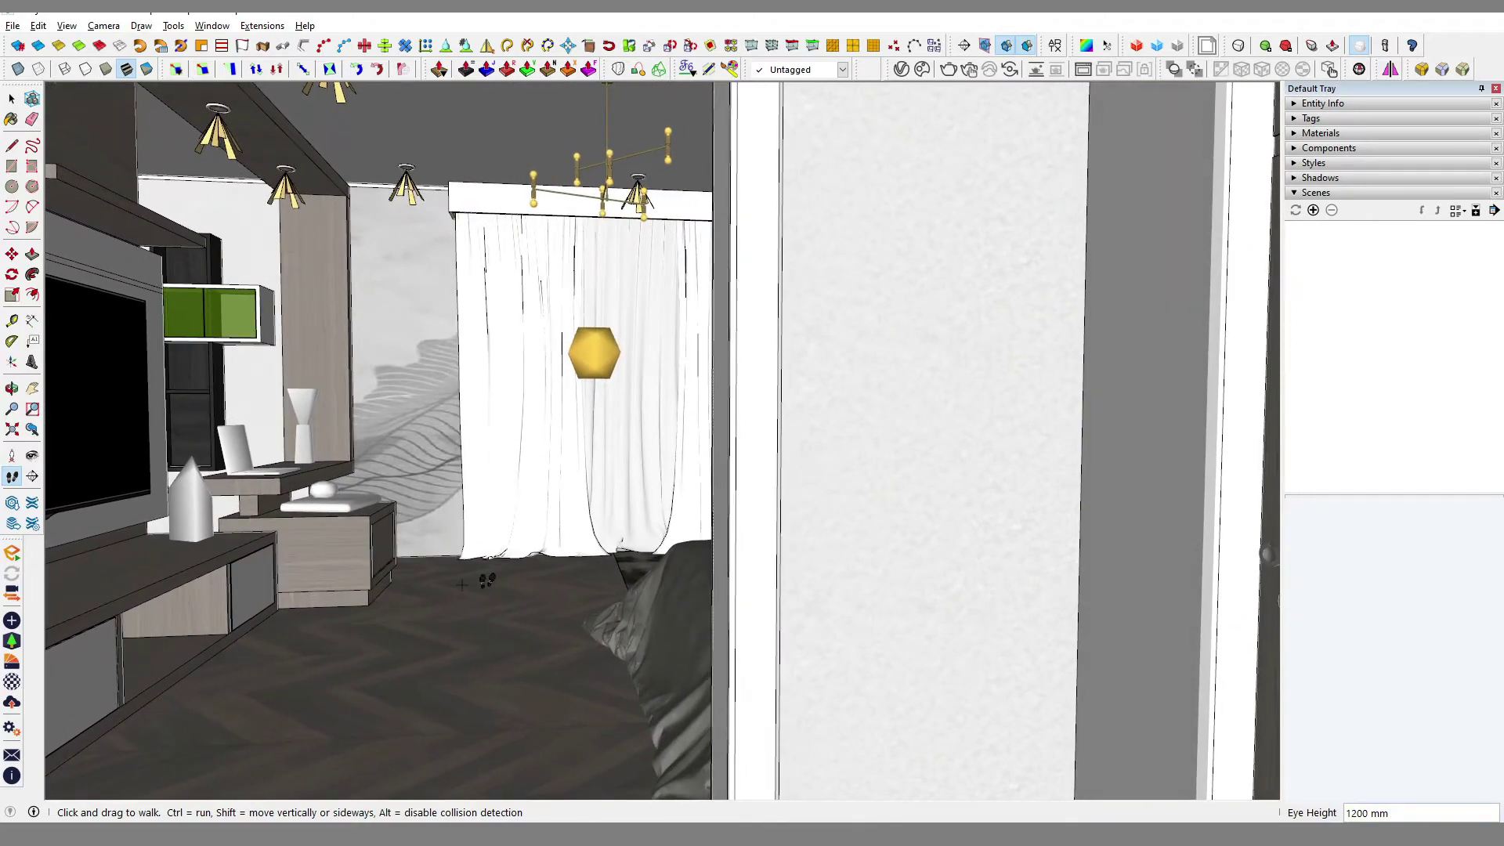
Walk into the bedroom and turn toward the bed wall, desk and curtains
{"action": "mouse_move", "coordinate": [338, 667]}
{"action": "left_mouse_down"}
{"action": "mouse_move", "coordinate": [380, 672]}
{"action": "mouse_move", "coordinate": [361, 614]}
{"action": "mouse_move", "coordinate": [382, 605]}
{"action": "left_mouse_up"}
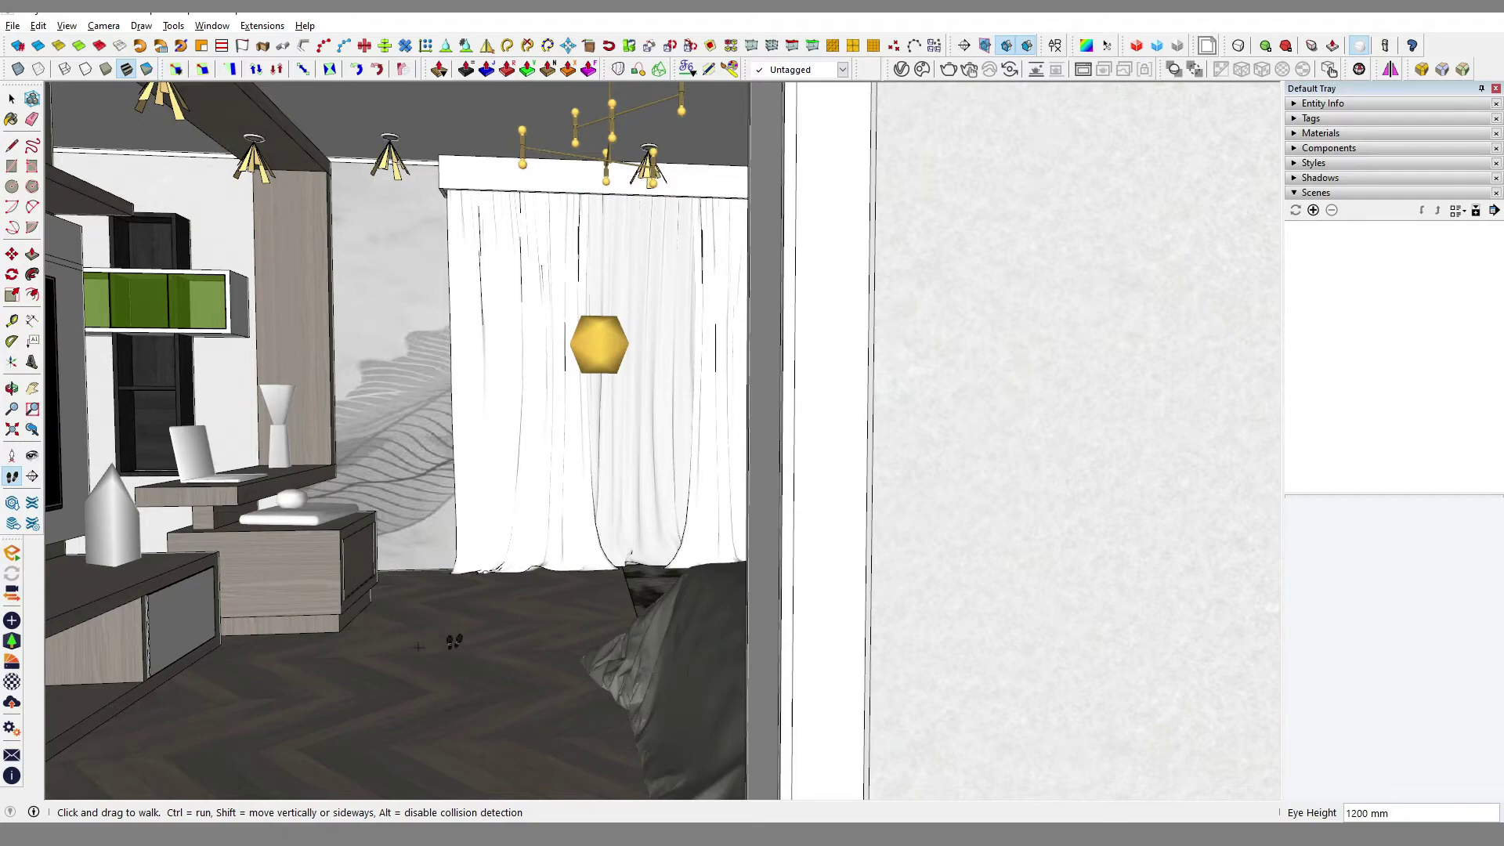
{"action": "mouse_move", "coordinate": [446, 645]}
{"action": "left_mouse_down"}
{"action": "mouse_move", "coordinate": [449, 630]}
{"action": "mouse_move", "coordinate": [433, 637]}
{"action": "left_mouse_up"}
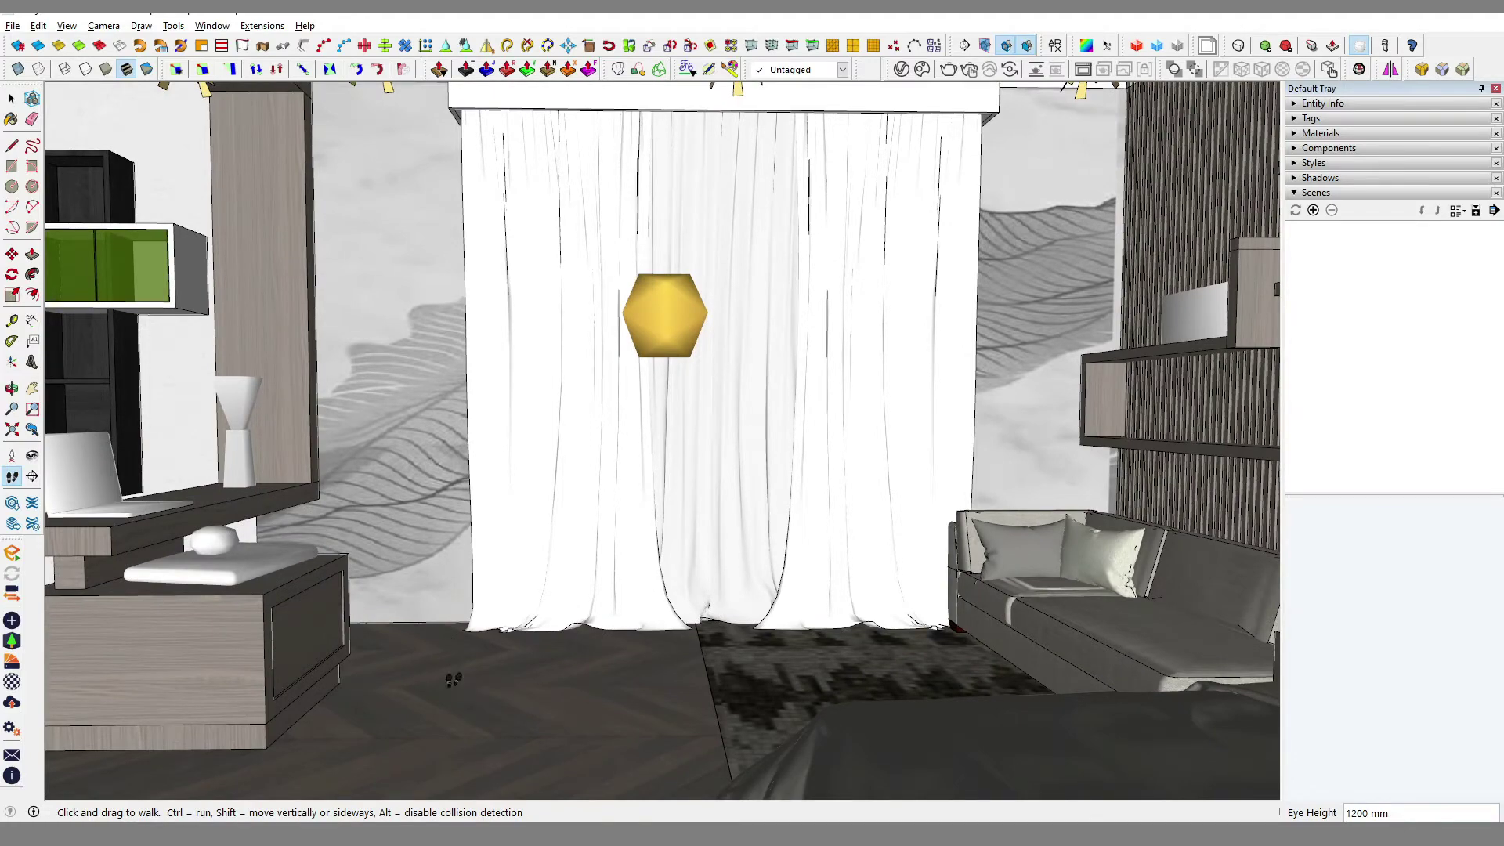
{"action": "mouse_move", "coordinate": [469, 678]}
{"action": "left_mouse_down"}
{"action": "mouse_move", "coordinate": [455, 687]}
{"action": "mouse_move", "coordinate": [541, 682]}
{"action": "mouse_move", "coordinate": [509, 615]}
{"action": "mouse_move", "coordinate": [517, 635]}
{"action": "left_mouse_up"}
{"action": "middle_click_drag", "start_coordinate": [705, 470], "coordinate": [353, 470]}
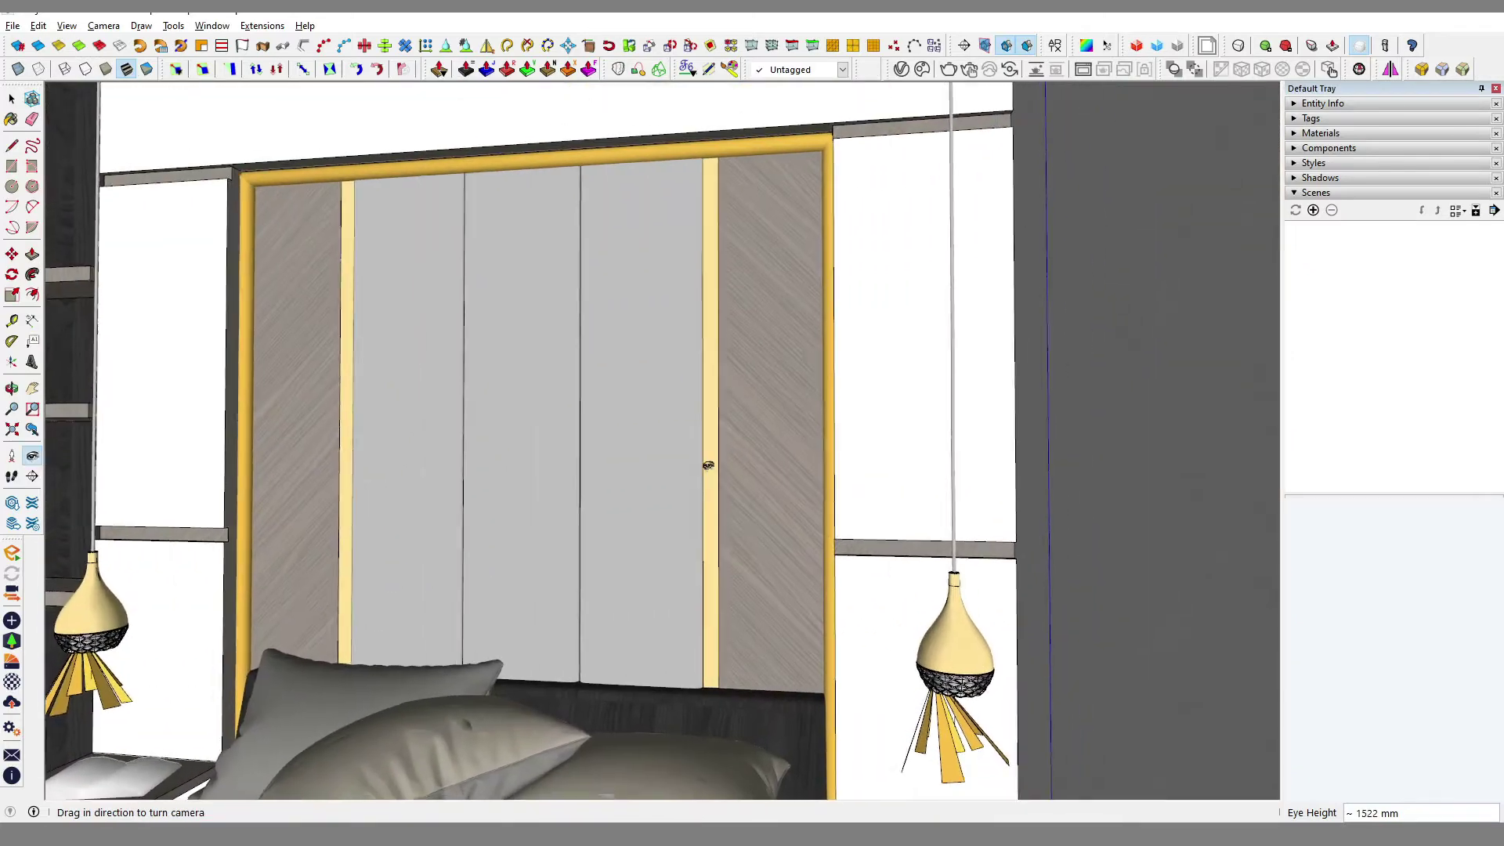
{"action": "left_click_drag", "start_coordinate": [613, 512], "coordinate": [380, 521]}
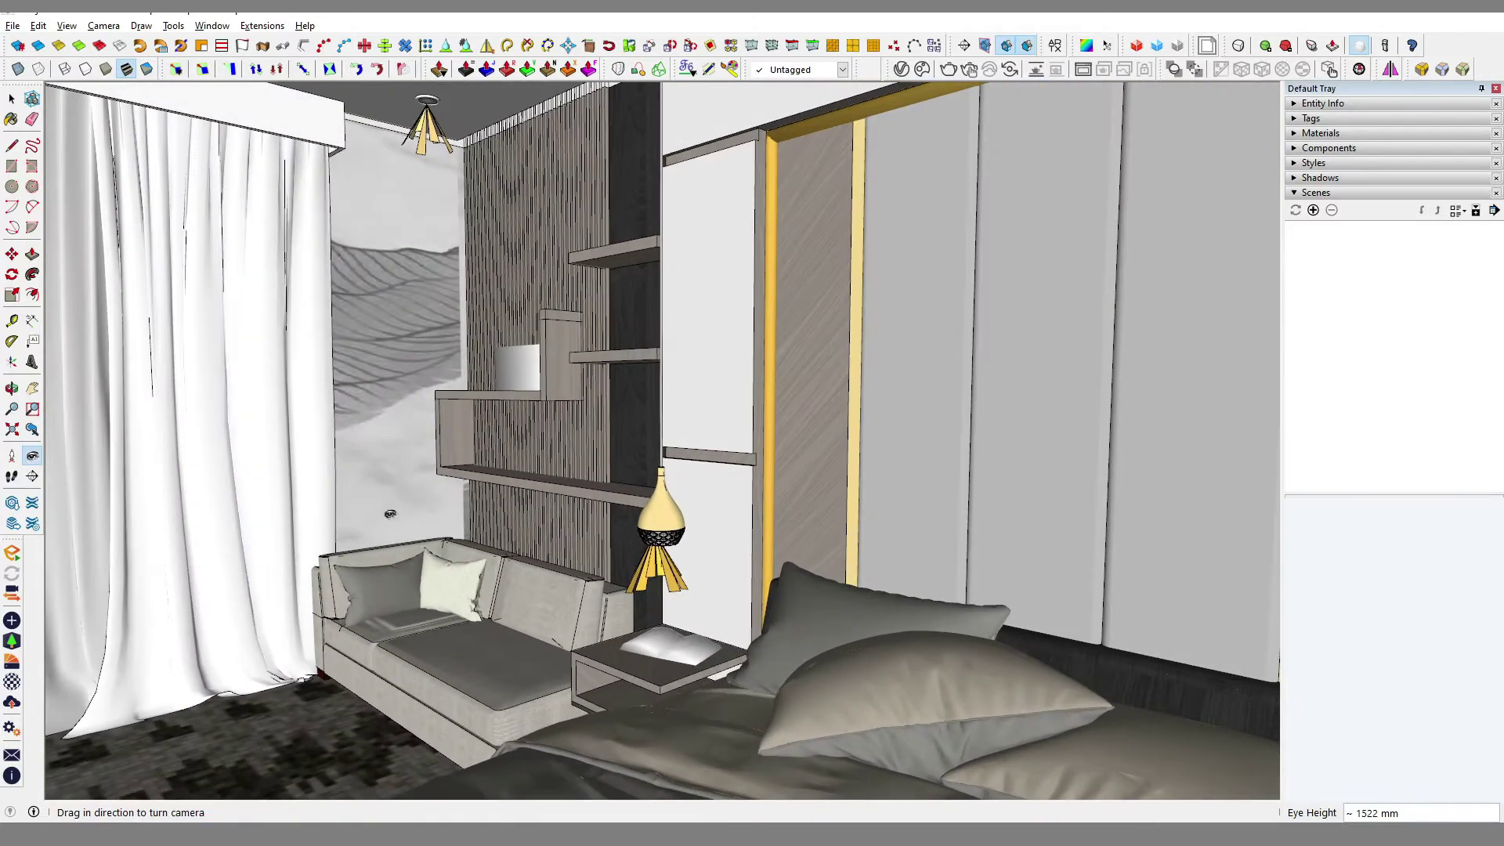
{"action": "left_click_drag", "start_coordinate": [481, 516], "coordinate": [446, 566]}
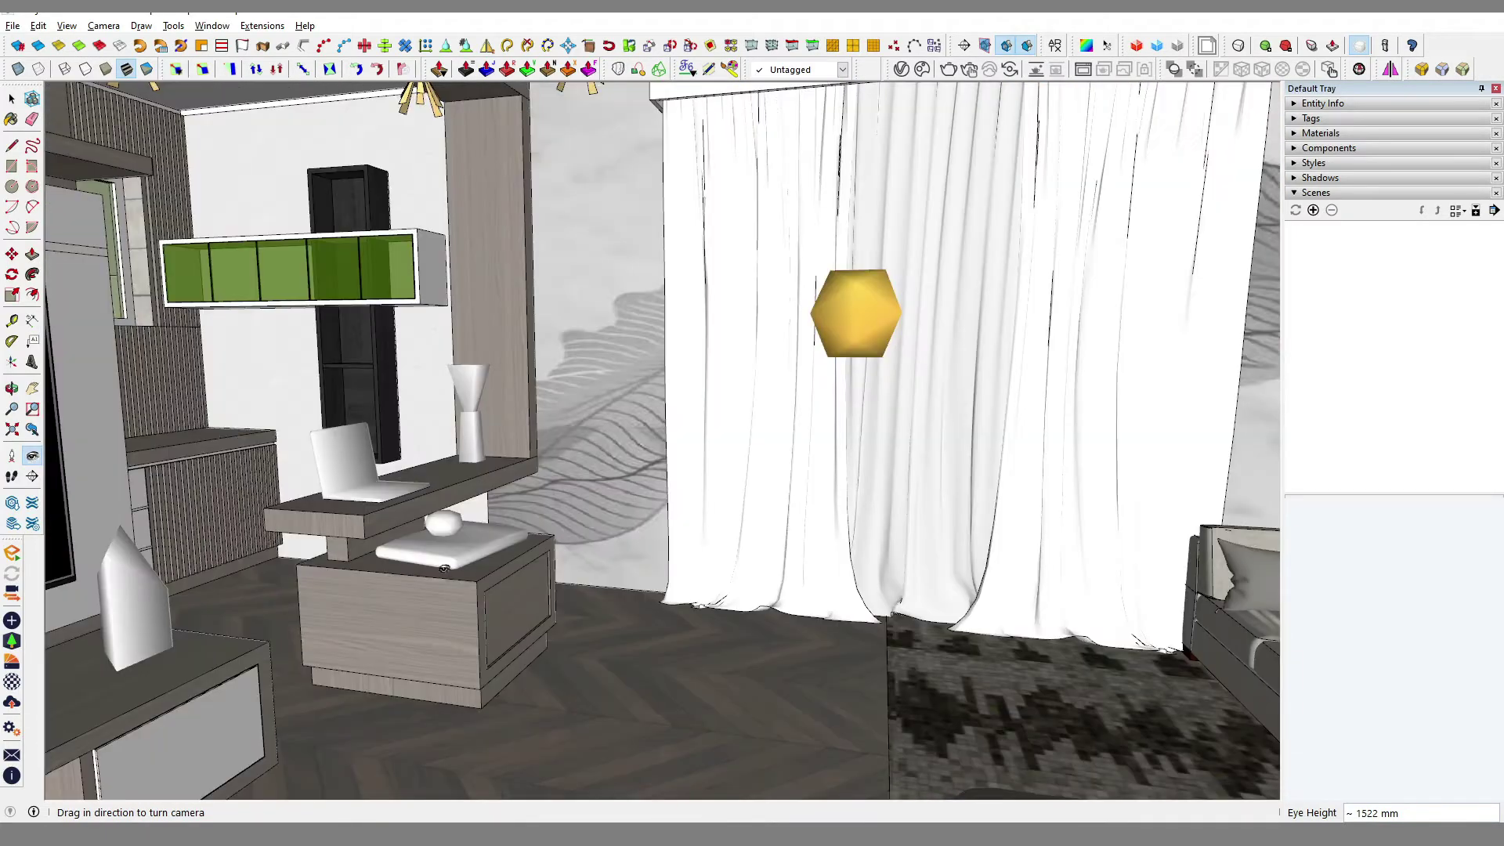
{"action": "key", "text": "space"}
Zoom the view onto the nightstand under the desk and orbit around it
{"action": "left_click", "coordinate": [464, 654]}
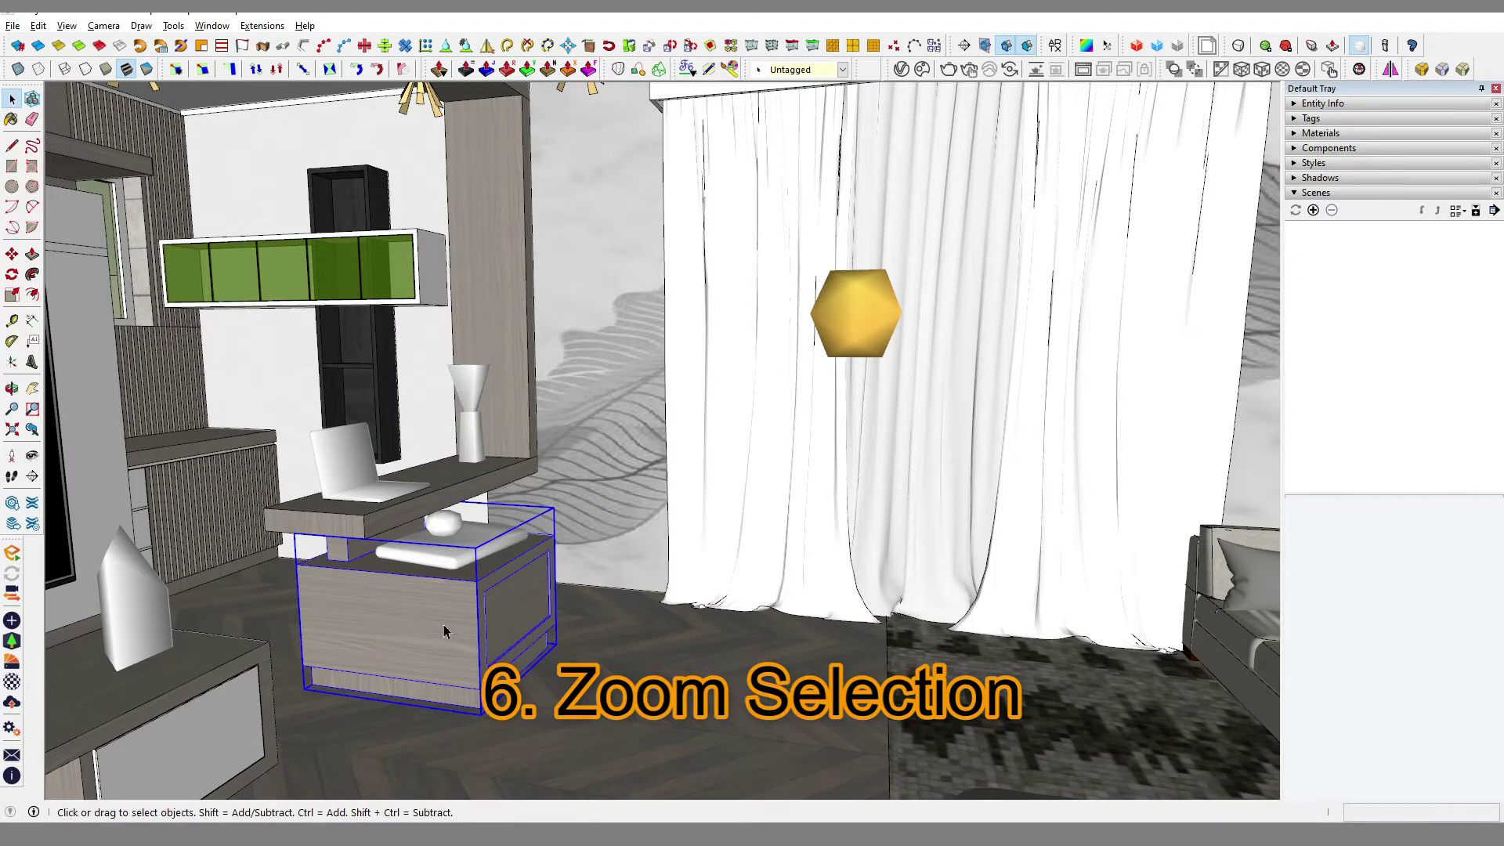
{"action": "right_click", "coordinate": [445, 633]}
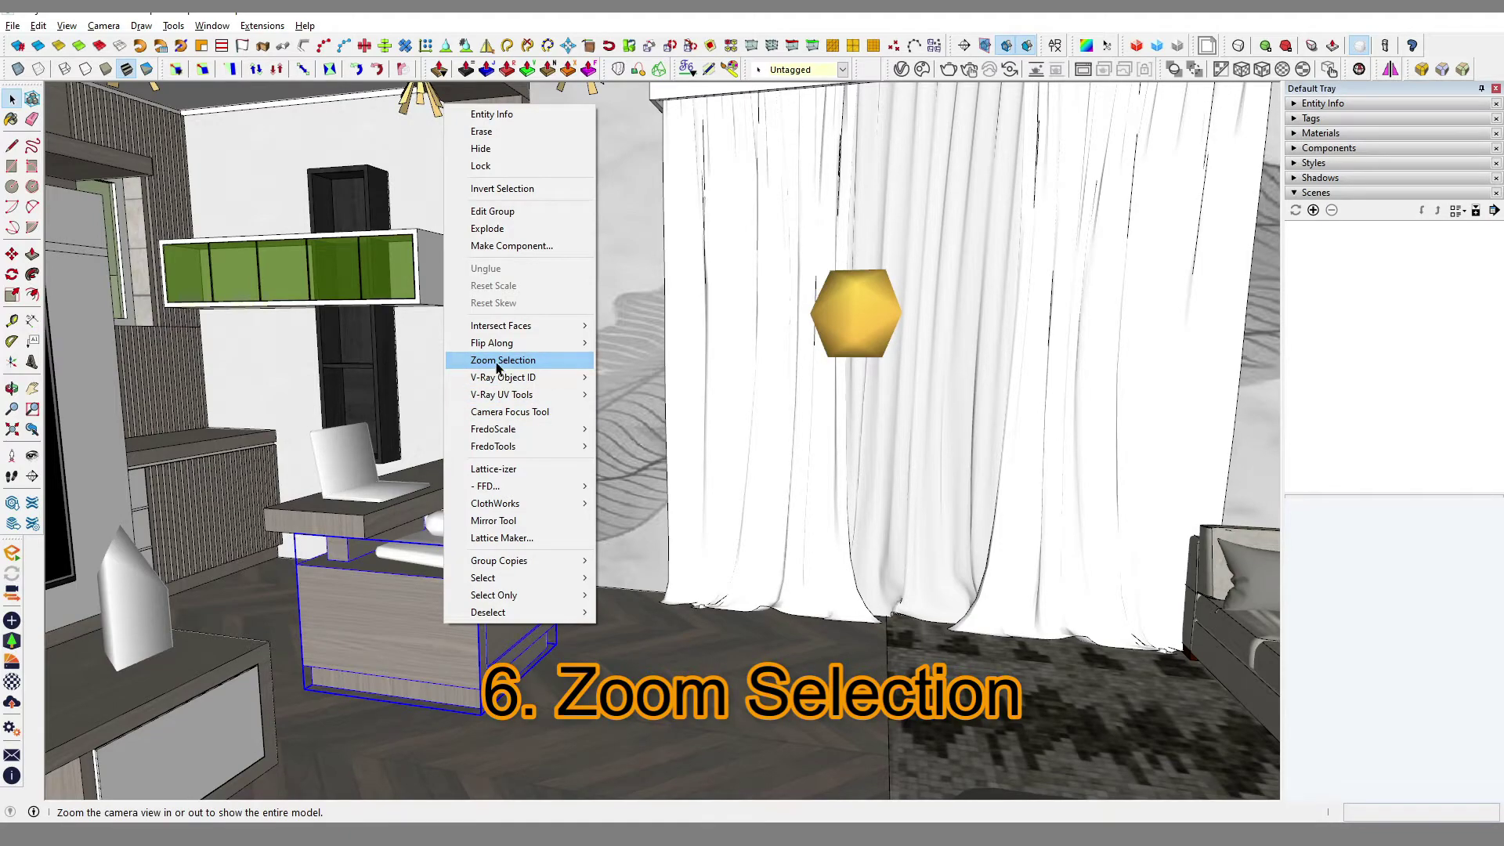
{"action": "left_click", "coordinate": [501, 359]}
{"action": "mouse_move", "coordinate": [525, 575]}
{"action": "middle_mouse_down"}
{"action": "mouse_move", "coordinate": [380, 571]}
{"action": "mouse_move", "coordinate": [461, 538]}
{"action": "mouse_move", "coordinate": [362, 495]}
{"action": "mouse_move", "coordinate": [518, 531]}
{"action": "middle_mouse_up"}
{"action": "scroll", "coordinate": [380, 570], "scroll_direction": "down", "scroll_amount": 4}
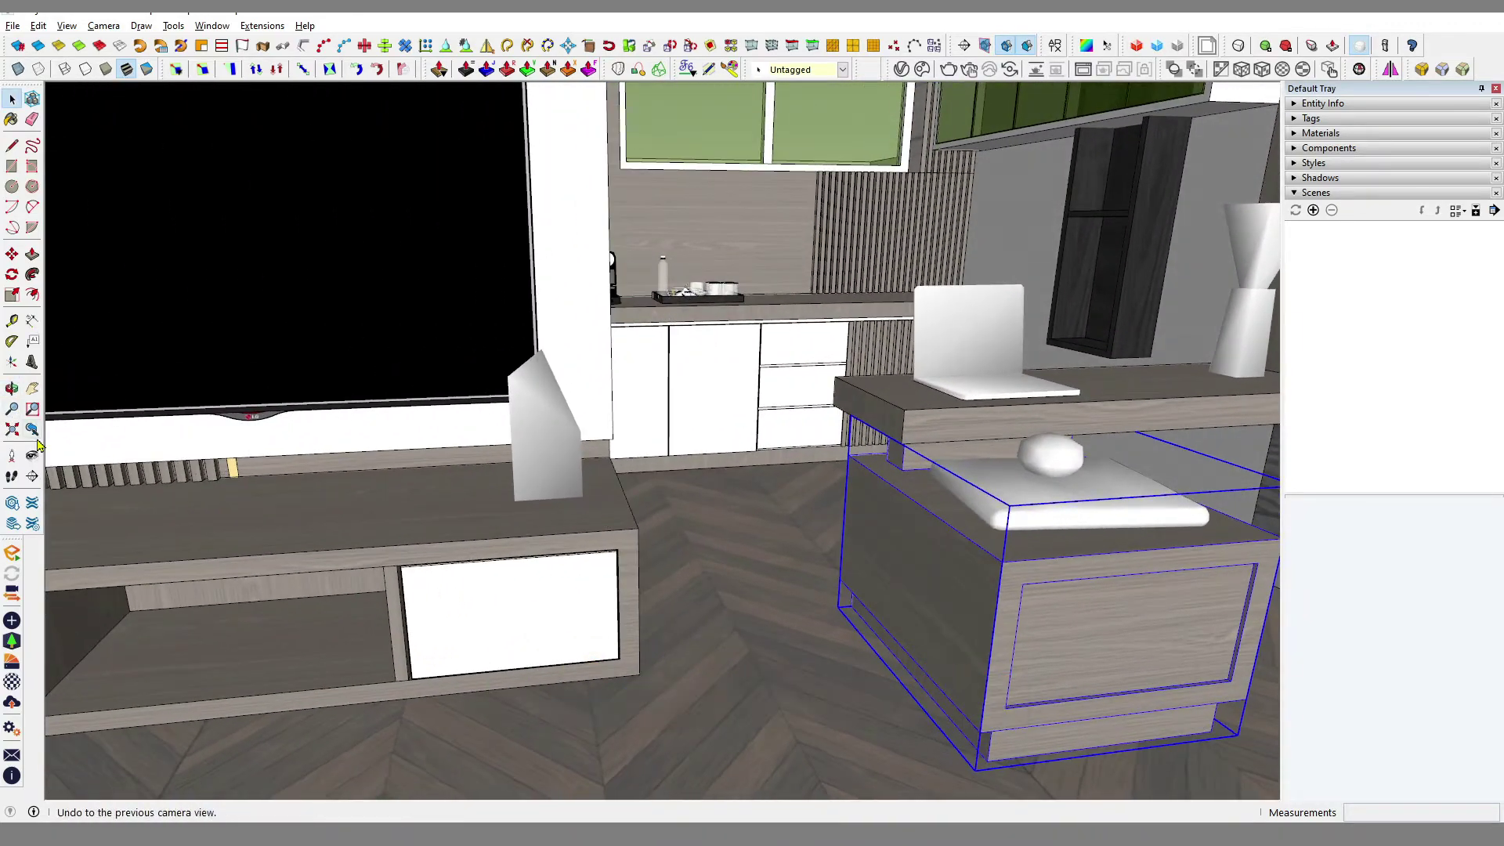
Place the camera facing the TV wall, select the TV cabinet, and orbit to the adjacent room
{"action": "key", "text": "alt+c"}
{"action": "left_click", "coordinate": [517, 526]}
{"action": "key", "text": "space"}
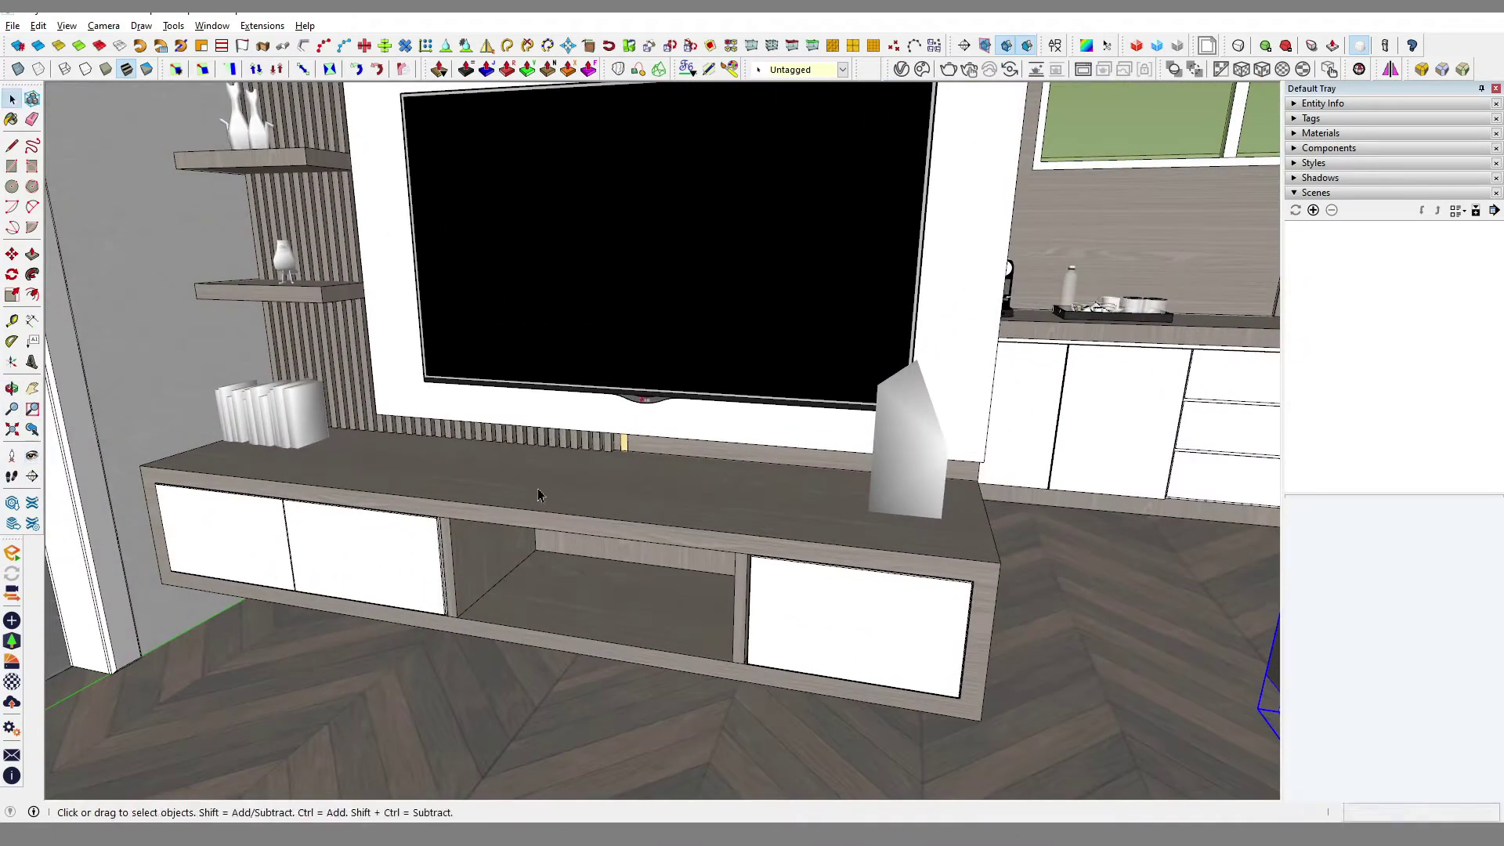
{"action": "left_click", "coordinate": [536, 499]}
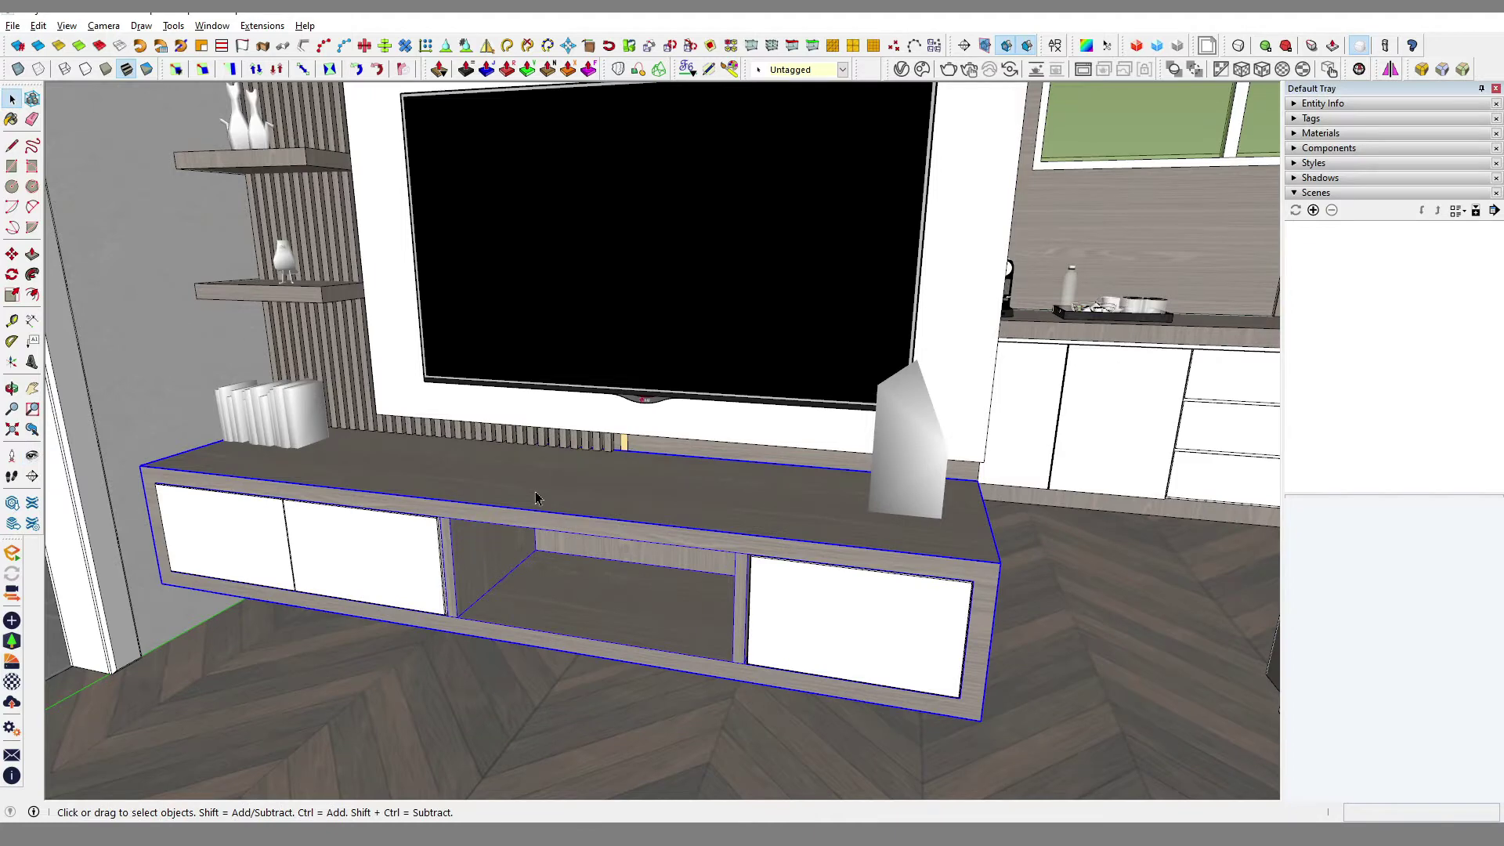
{"action": "scroll", "coordinate": [536, 498], "scroll_direction": "up", "scroll_amount": 3}
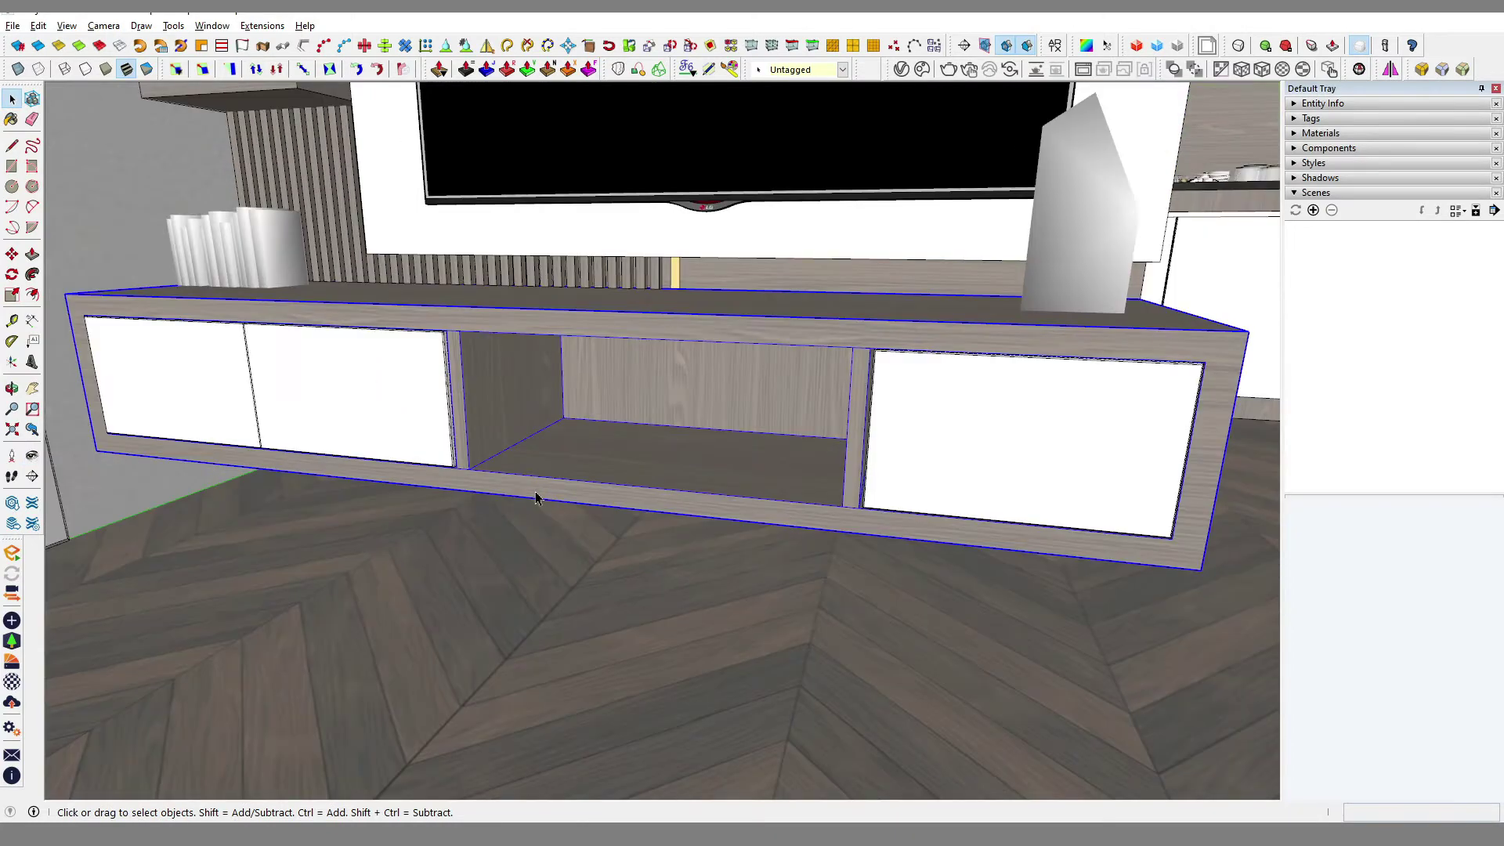
{"action": "middle_click_drag", "start_coordinate": [536, 498], "coordinate": [599, 526]}
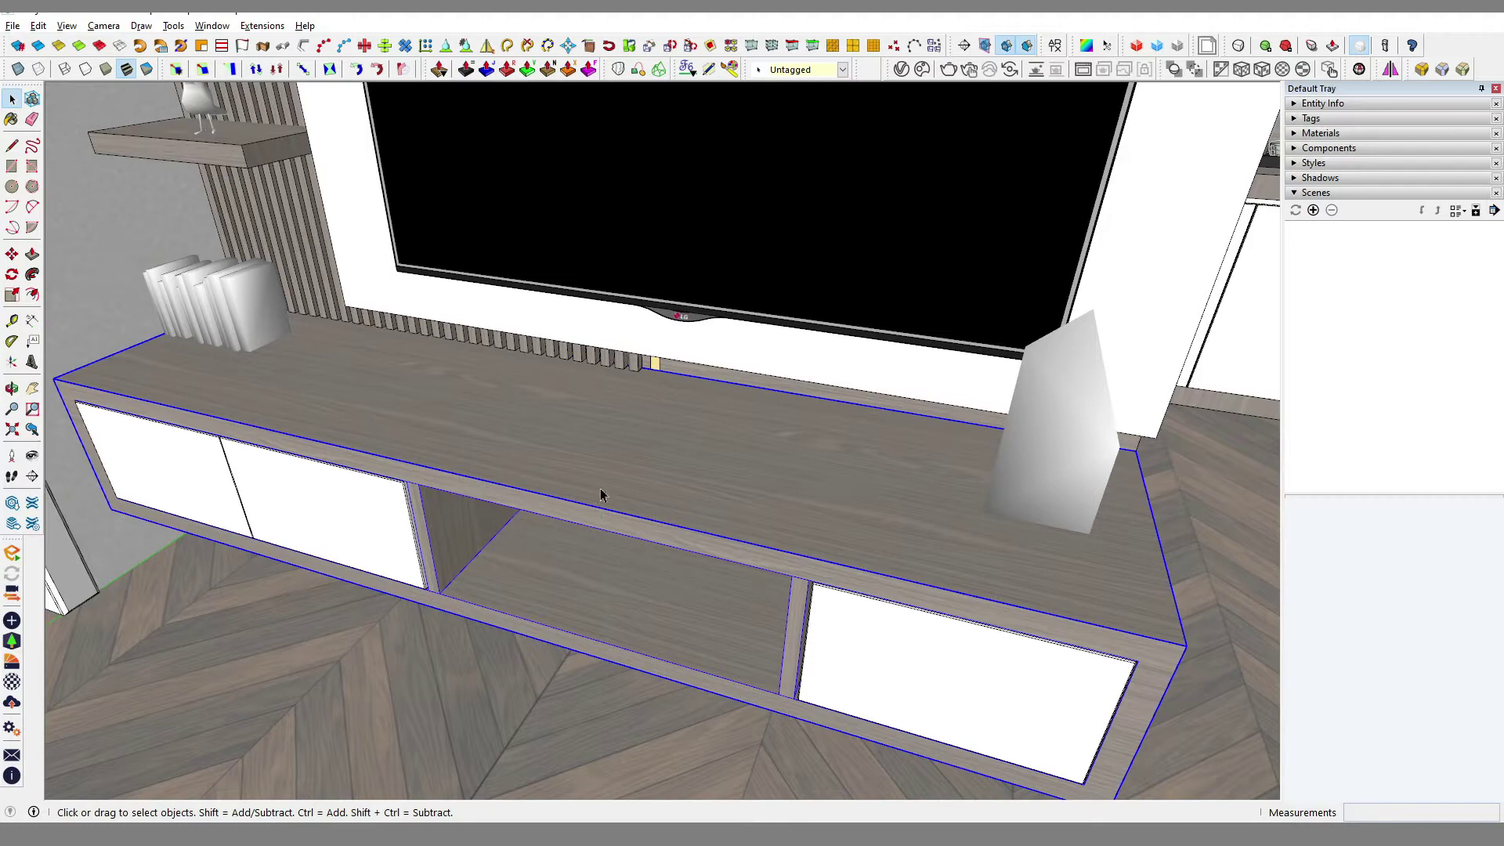
{"action": "scroll", "coordinate": [602, 496], "scroll_direction": "down", "scroll_amount": 4}
{"action": "mouse_move", "coordinate": [602, 496]}
{"action": "middle_mouse_down"}
{"action": "mouse_move", "coordinate": [635, 447]}
{"action": "mouse_move", "coordinate": [659, 344]}
{"action": "middle_mouse_up"}
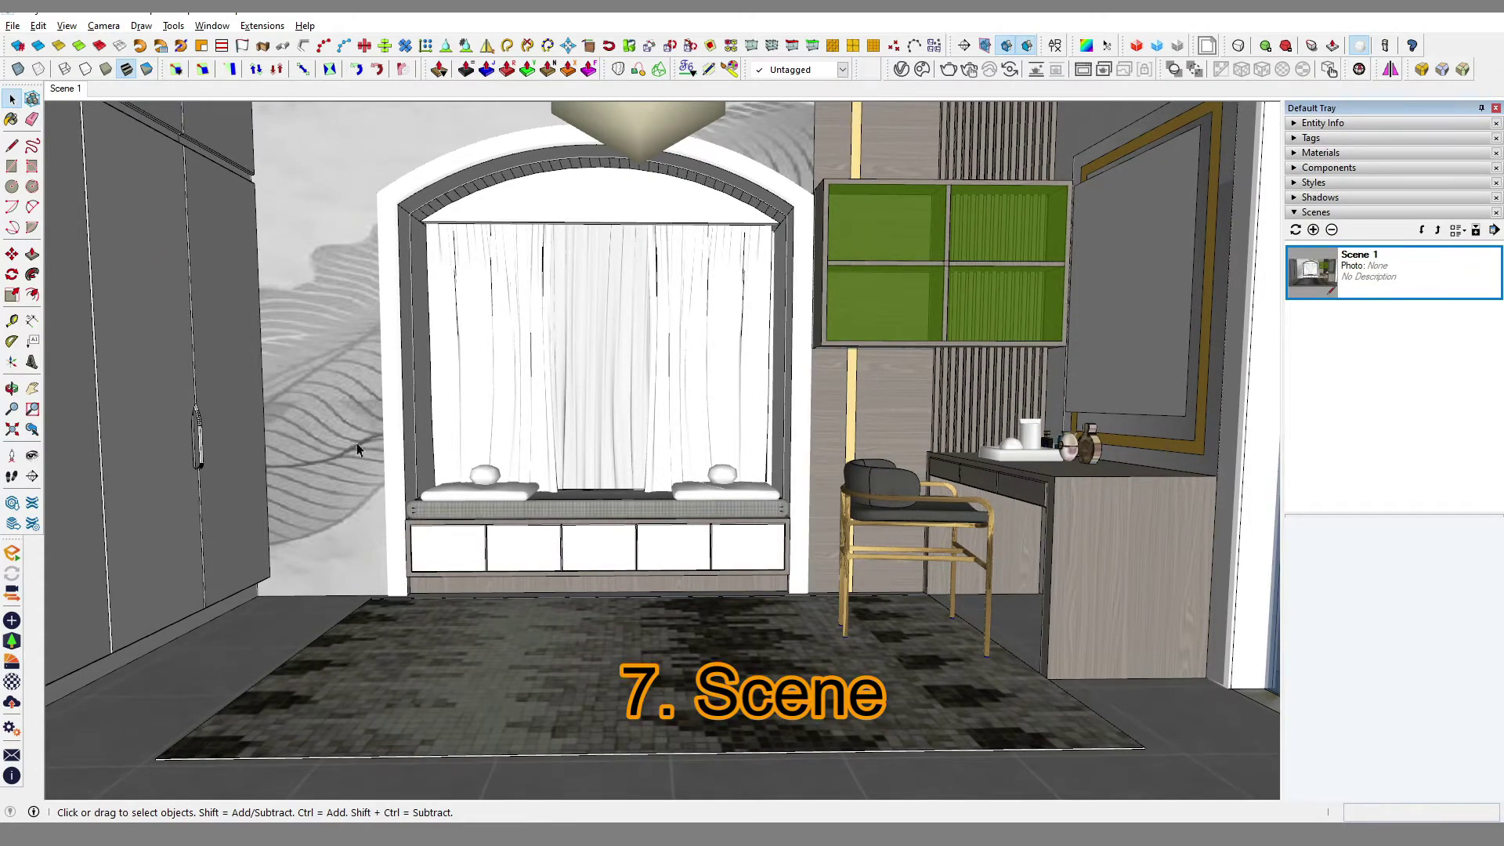
Turn toward the bedroom doorway and walk into the bedroom
{"action": "left_click", "coordinate": [31, 523]}
{"action": "mouse_move", "coordinate": [635, 447]}
{"action": "left_mouse_down"}
{"action": "mouse_move", "coordinate": [1180, 445]}
{"action": "mouse_move", "coordinate": [893, 614]}
{"action": "left_mouse_up"}
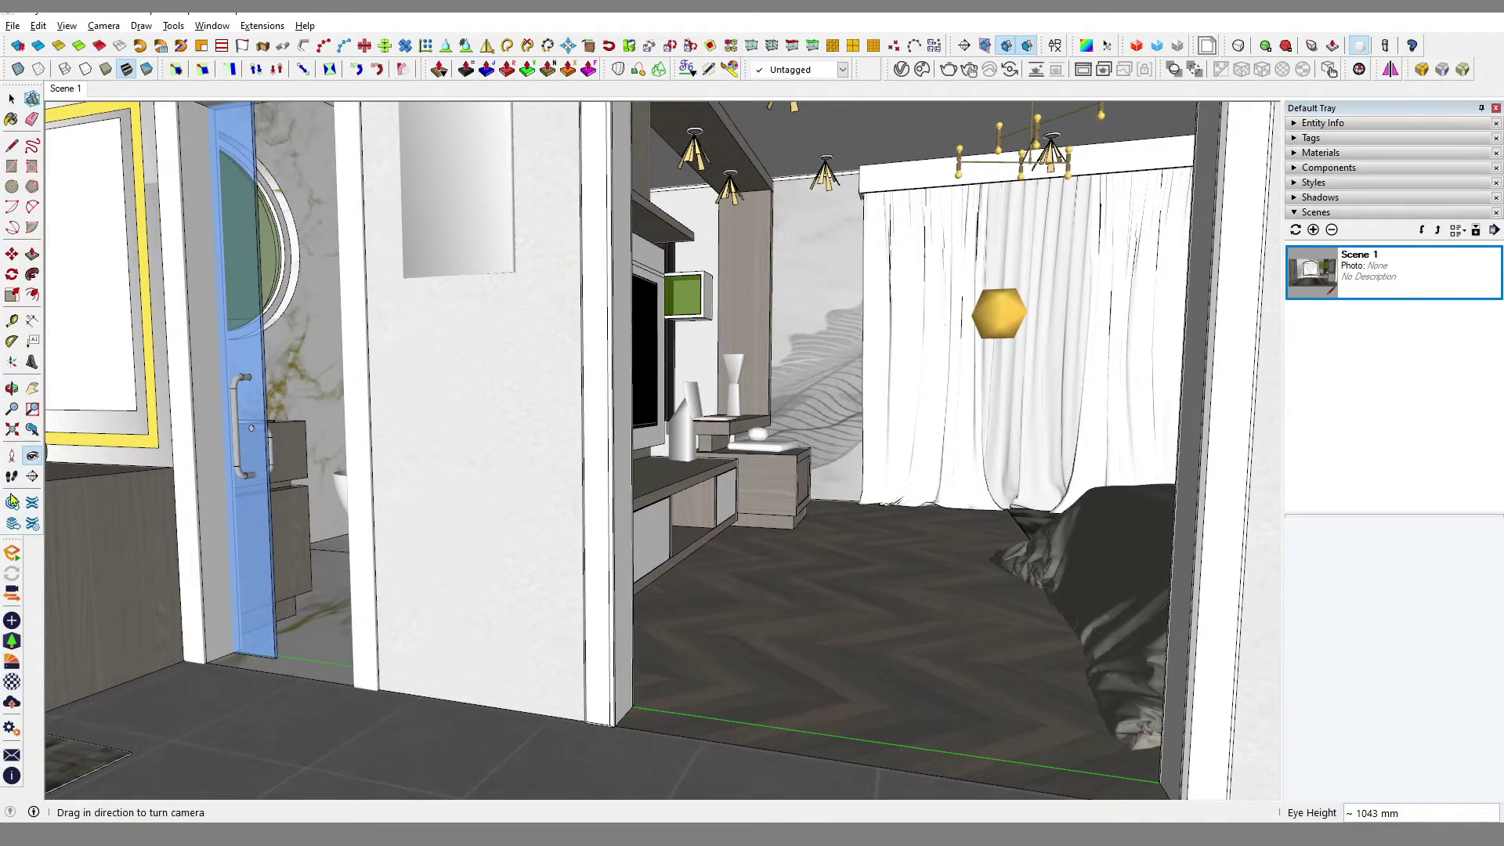
{"action": "left_click", "coordinate": [13, 476]}
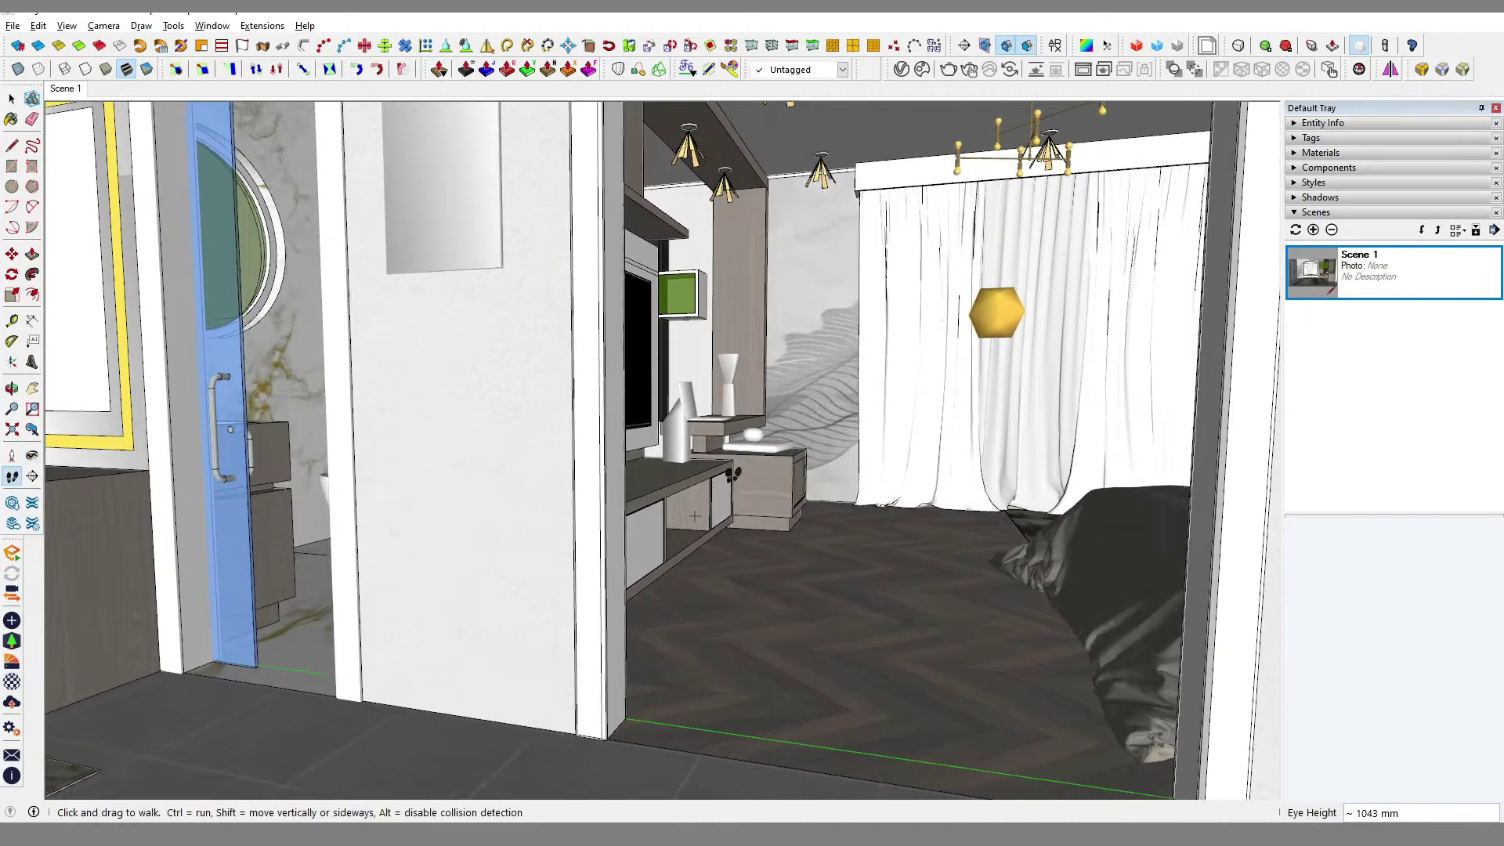
{"action": "mouse_move", "coordinate": [790, 529]}
{"action": "left_mouse_down"}
{"action": "mouse_move", "coordinate": [791, 437]}
{"action": "mouse_move", "coordinate": [659, 406]}
{"action": "left_mouse_up"}
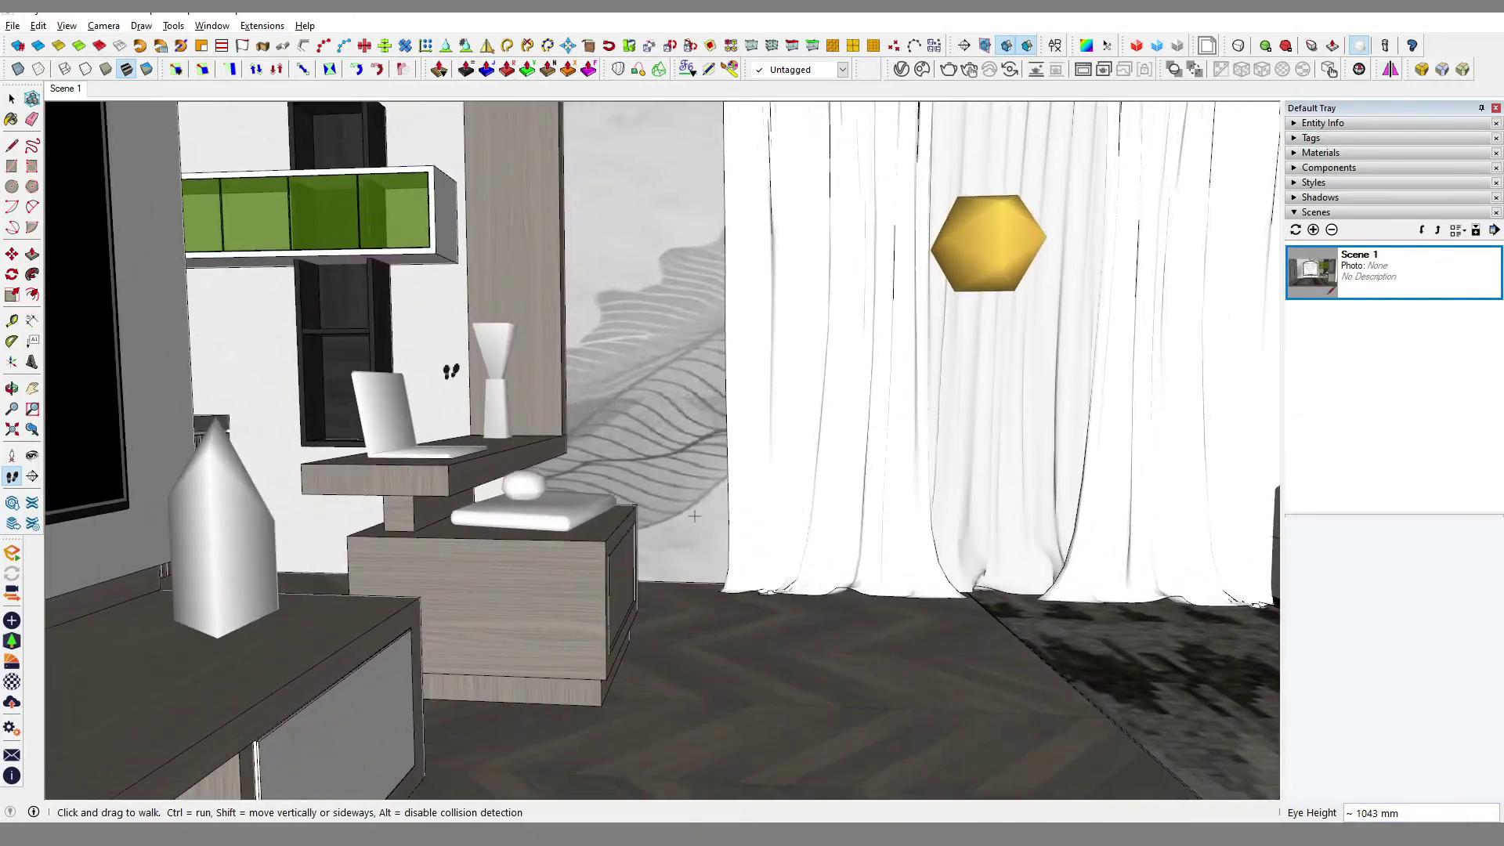
Turn to face the bed wall and walk toward the bed
{"action": "left_click", "coordinate": [33, 455]}
{"action": "mouse_move", "coordinate": [658, 354]}
{"action": "left_mouse_down"}
{"action": "mouse_move", "coordinate": [1075, 359]}
{"action": "mouse_move", "coordinate": [1057, 365]}
{"action": "left_mouse_up"}
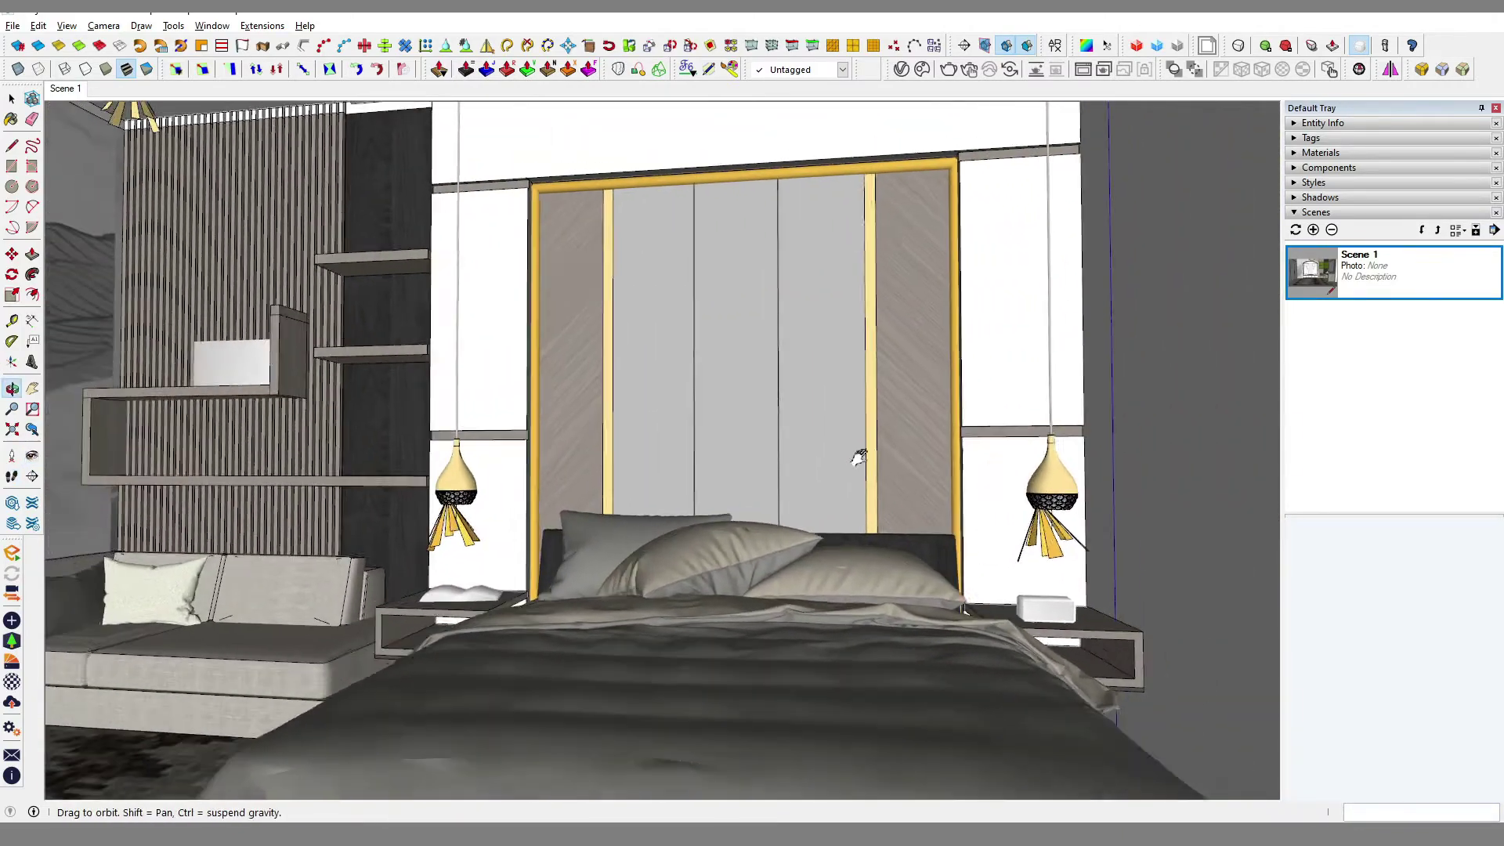
{"action": "middle_click_drag", "start_coordinate": [776, 438], "coordinate": [941, 468]}
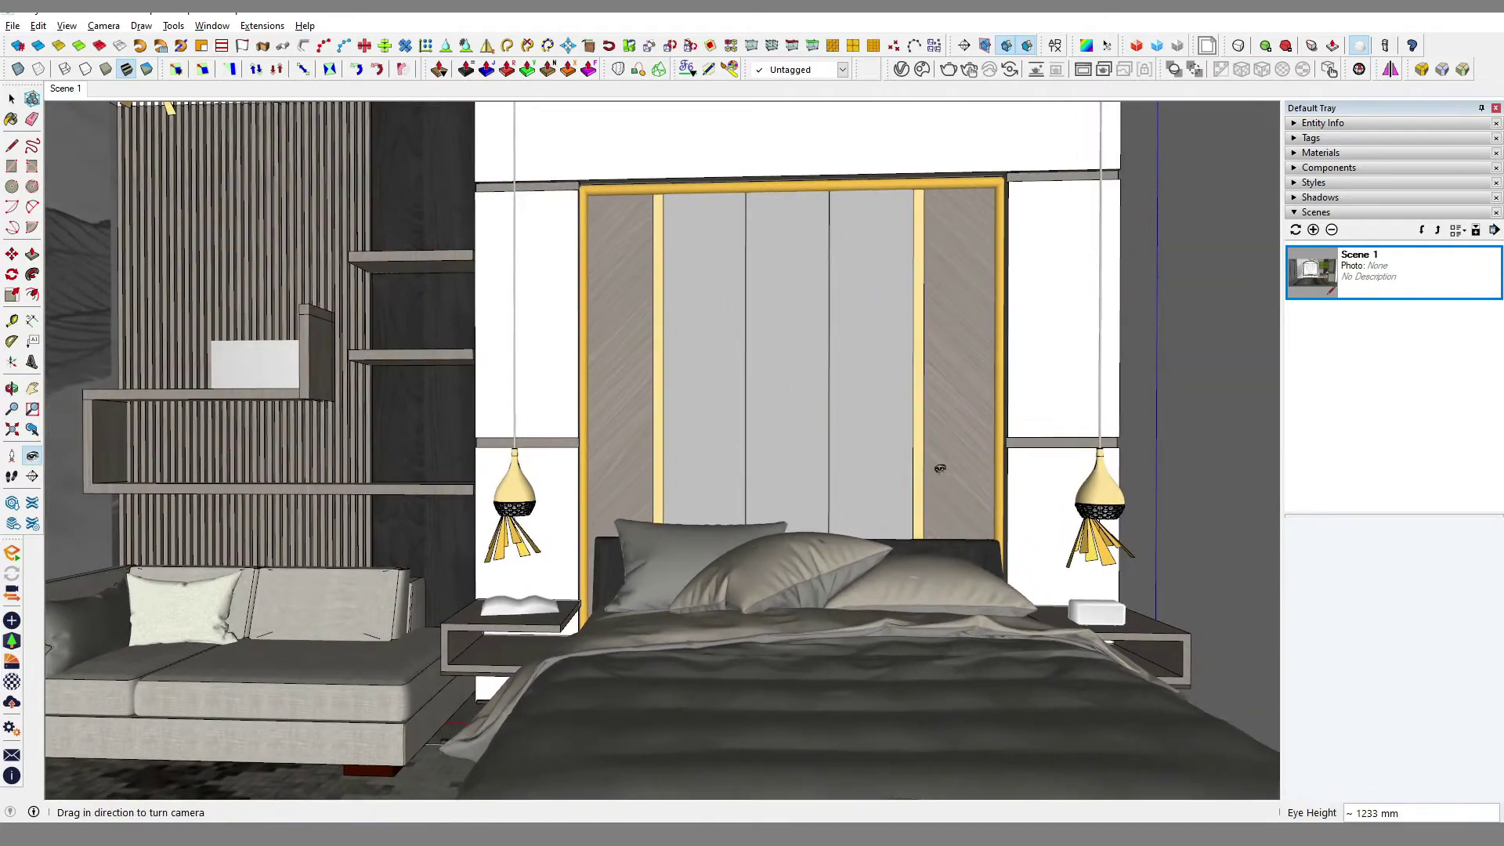
{"action": "left_click", "coordinate": [32, 476]}
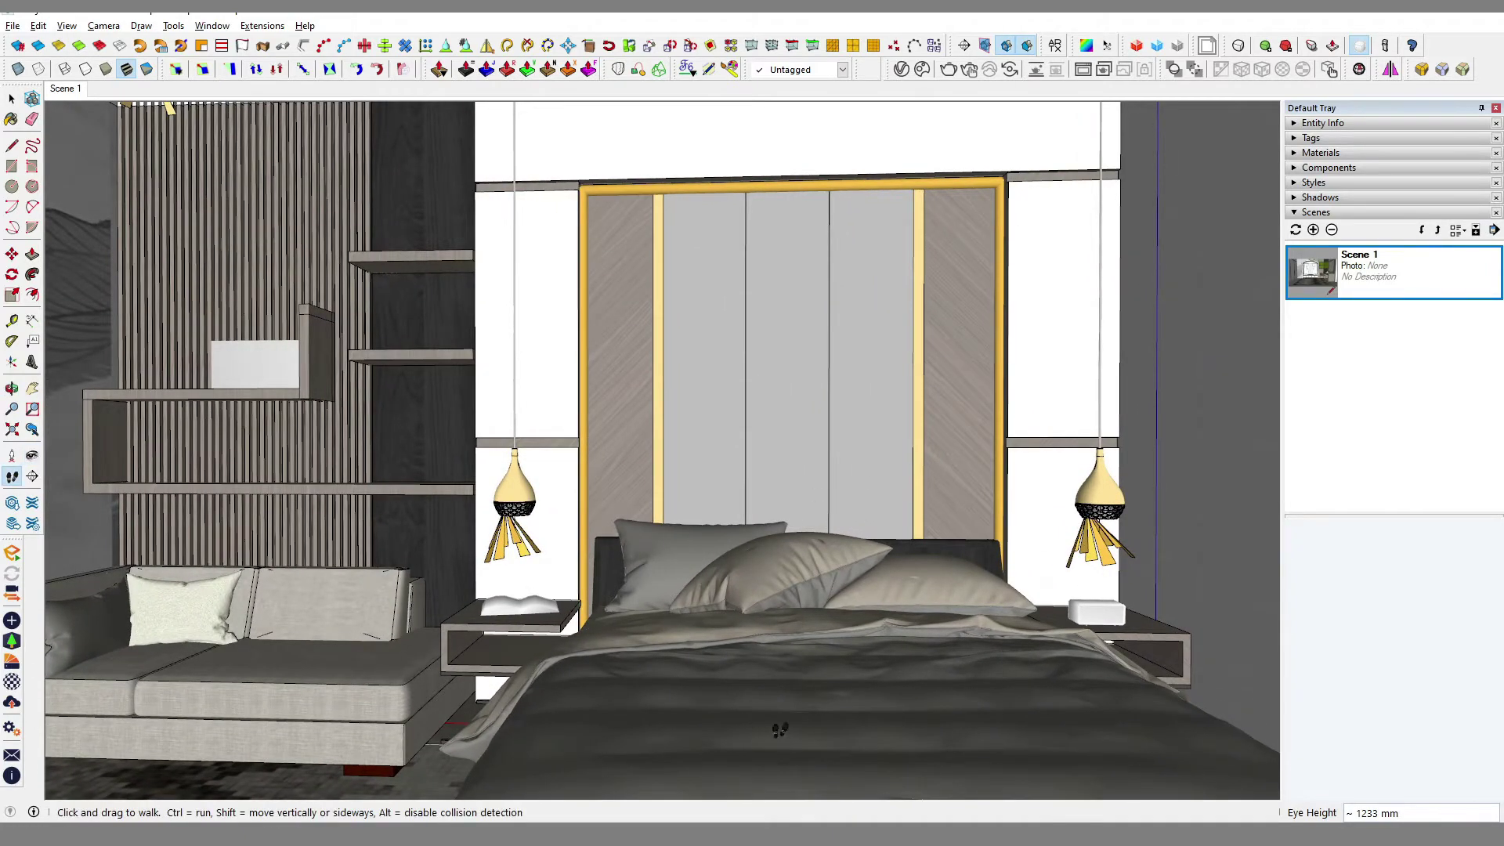
{"action": "mouse_move", "coordinate": [816, 705]}
{"action": "left_mouse_down"}
{"action": "mouse_move", "coordinate": [817, 736]}
{"action": "mouse_move", "coordinate": [817, 722]}
{"action": "left_mouse_up"}
{"action": "key", "text": "space"}
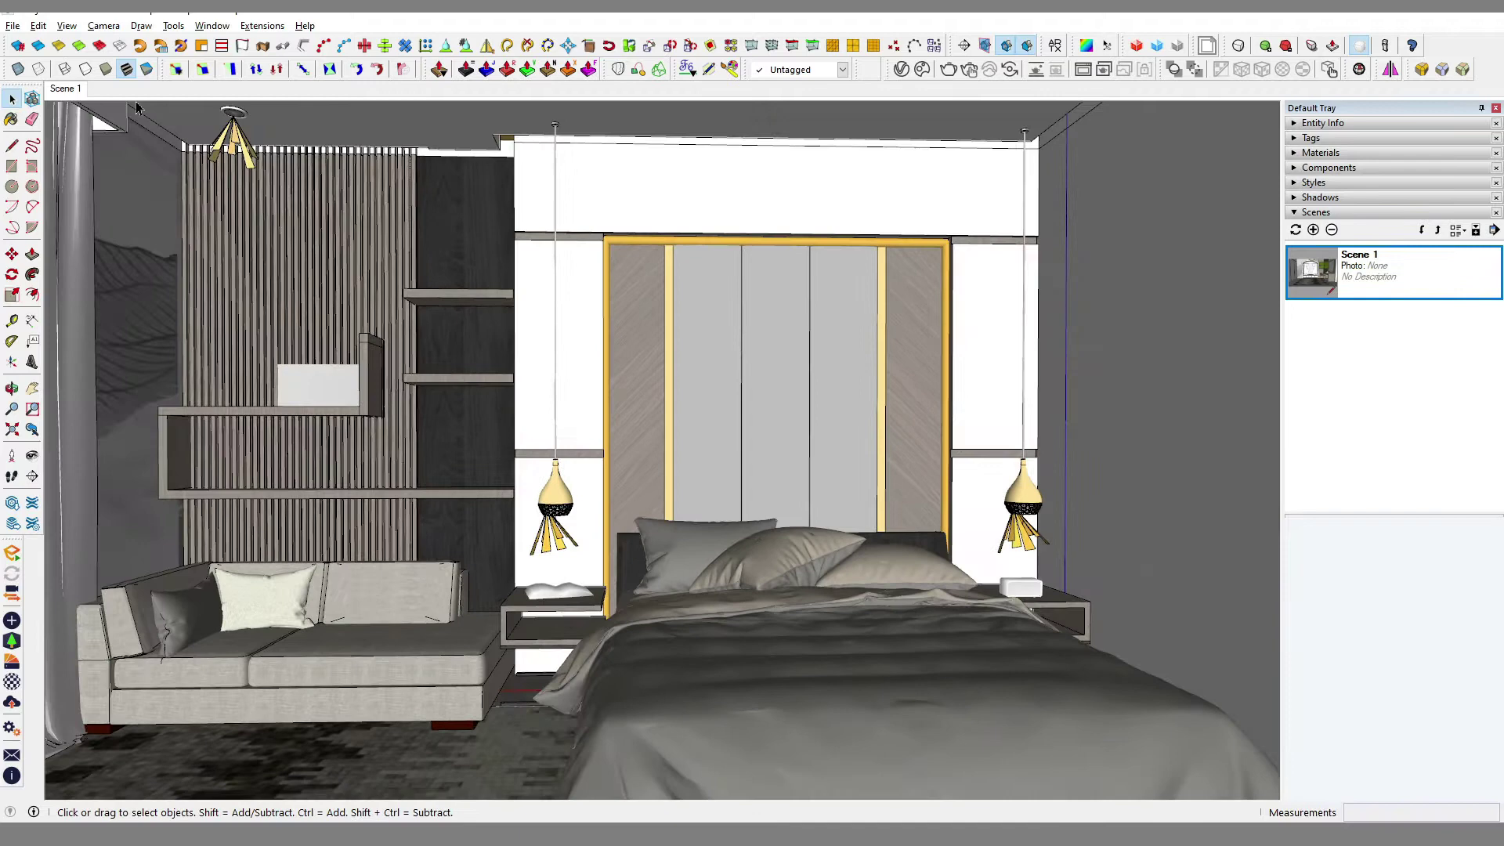
Save the bed-wall view as Scene 2 and switch between Scene 1 and Scene 2
{"action": "left_click", "coordinate": [1314, 229]}
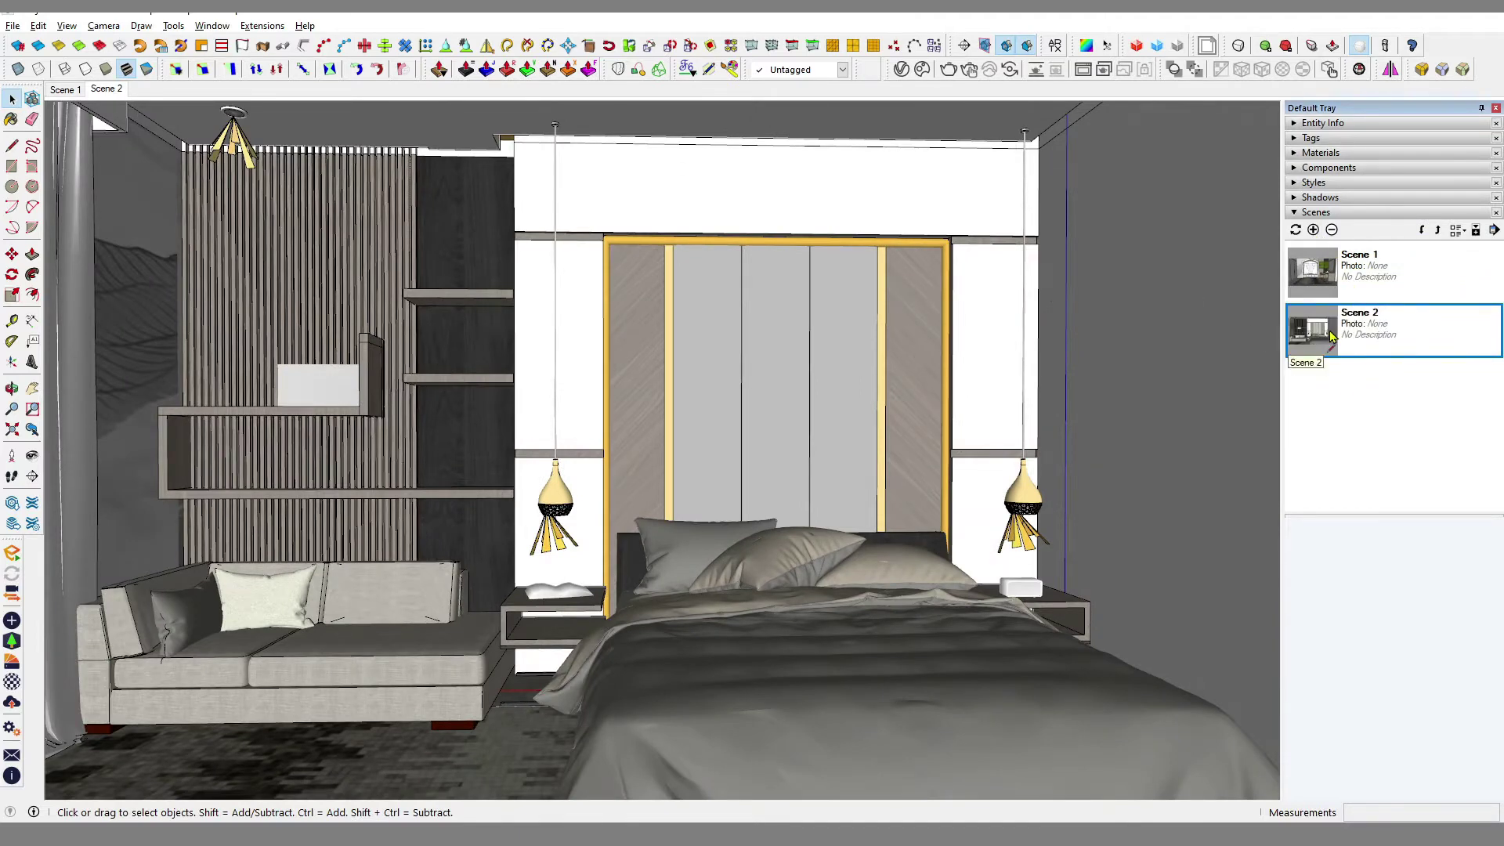
{"action": "left_click", "coordinate": [64, 91]}
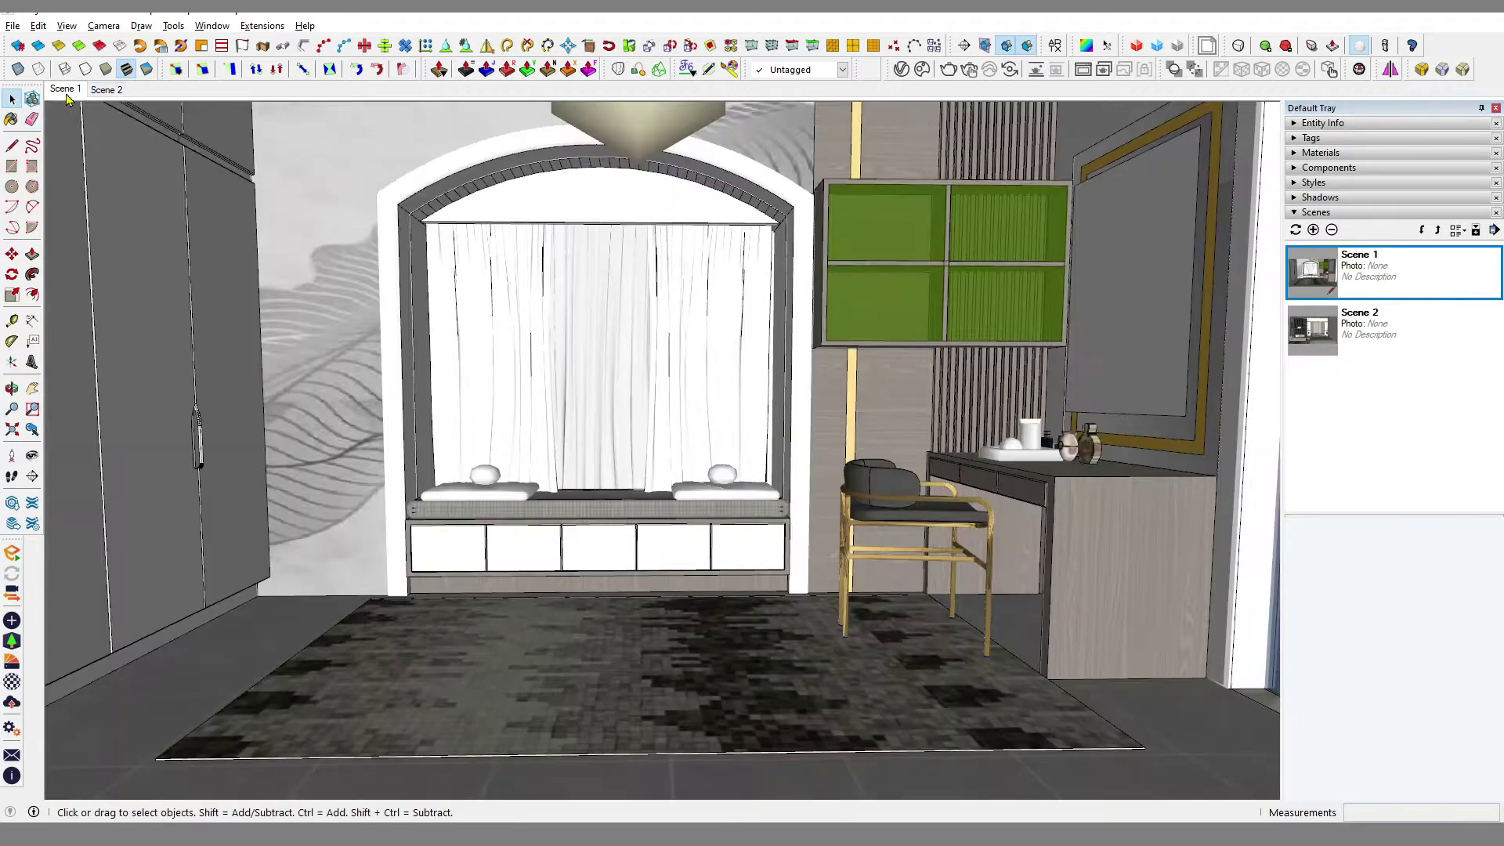
{"action": "left_click", "coordinate": [106, 90]}
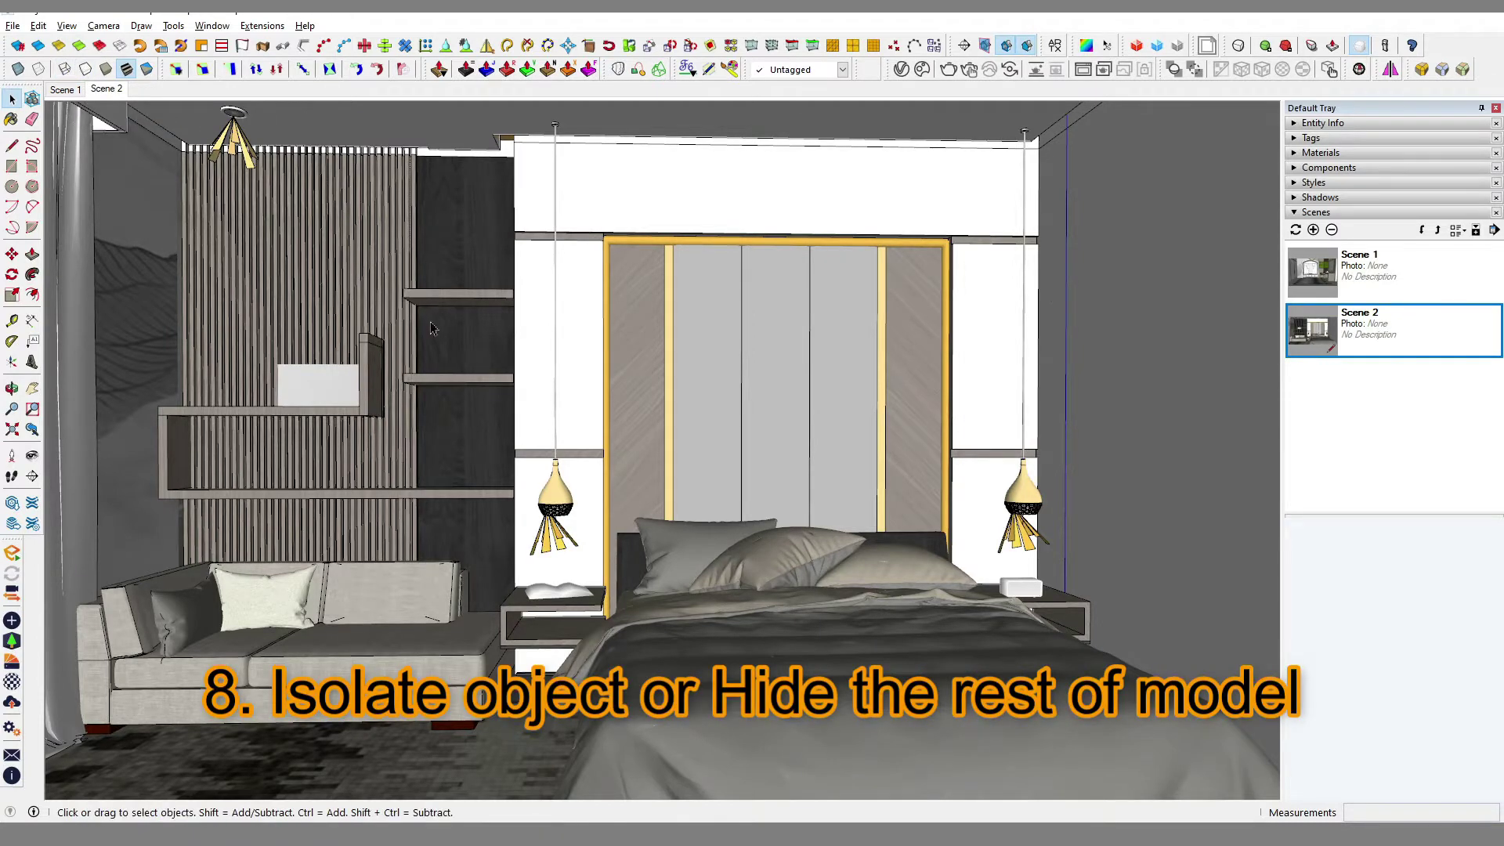
{"action": "left_click", "coordinate": [560, 511]}
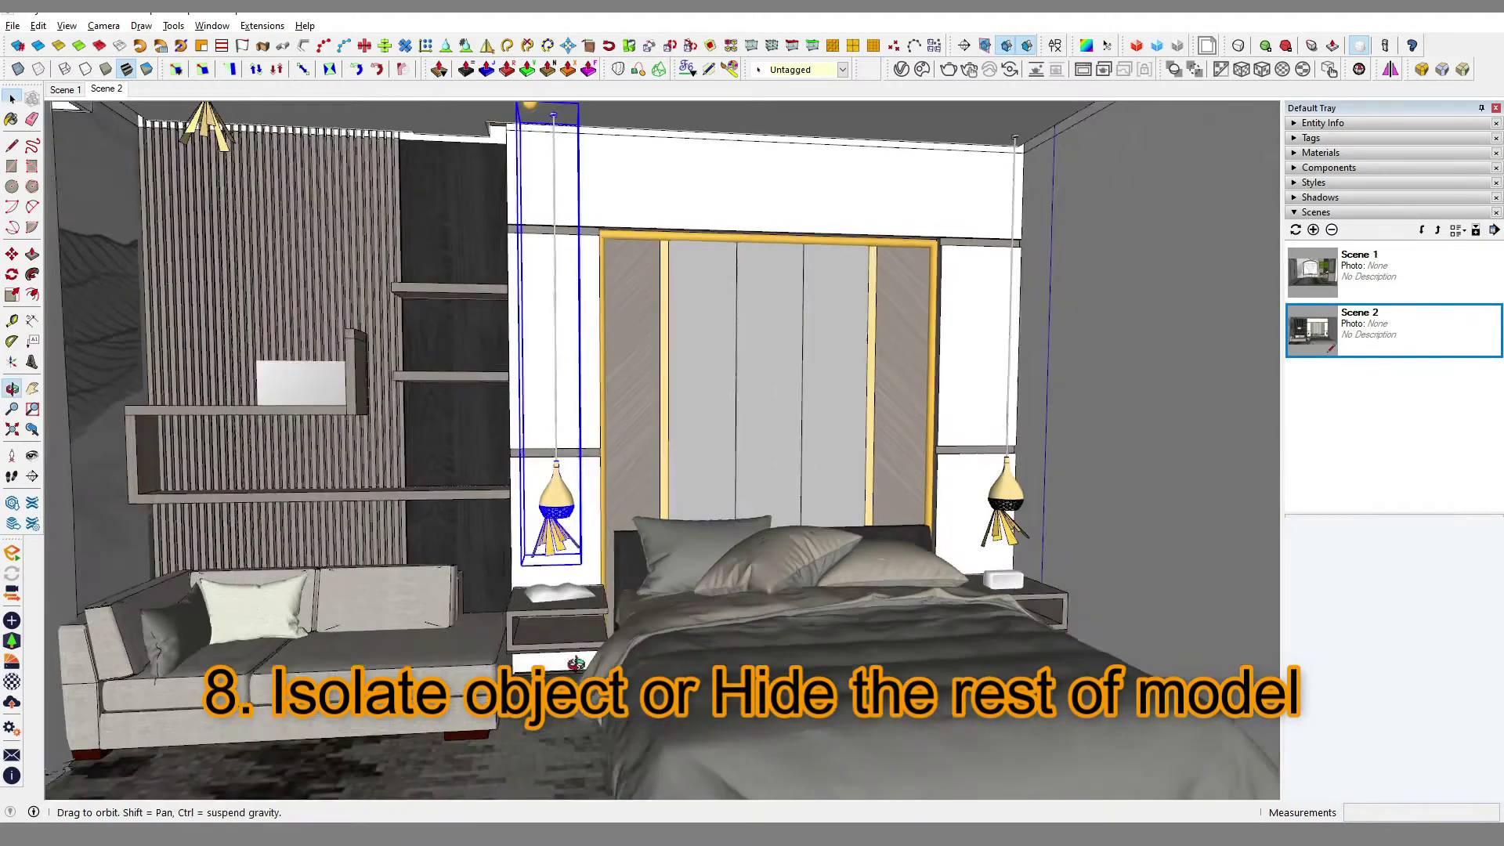
{"action": "middle_click_drag", "start_coordinate": [603, 535], "coordinate": [571, 619]}
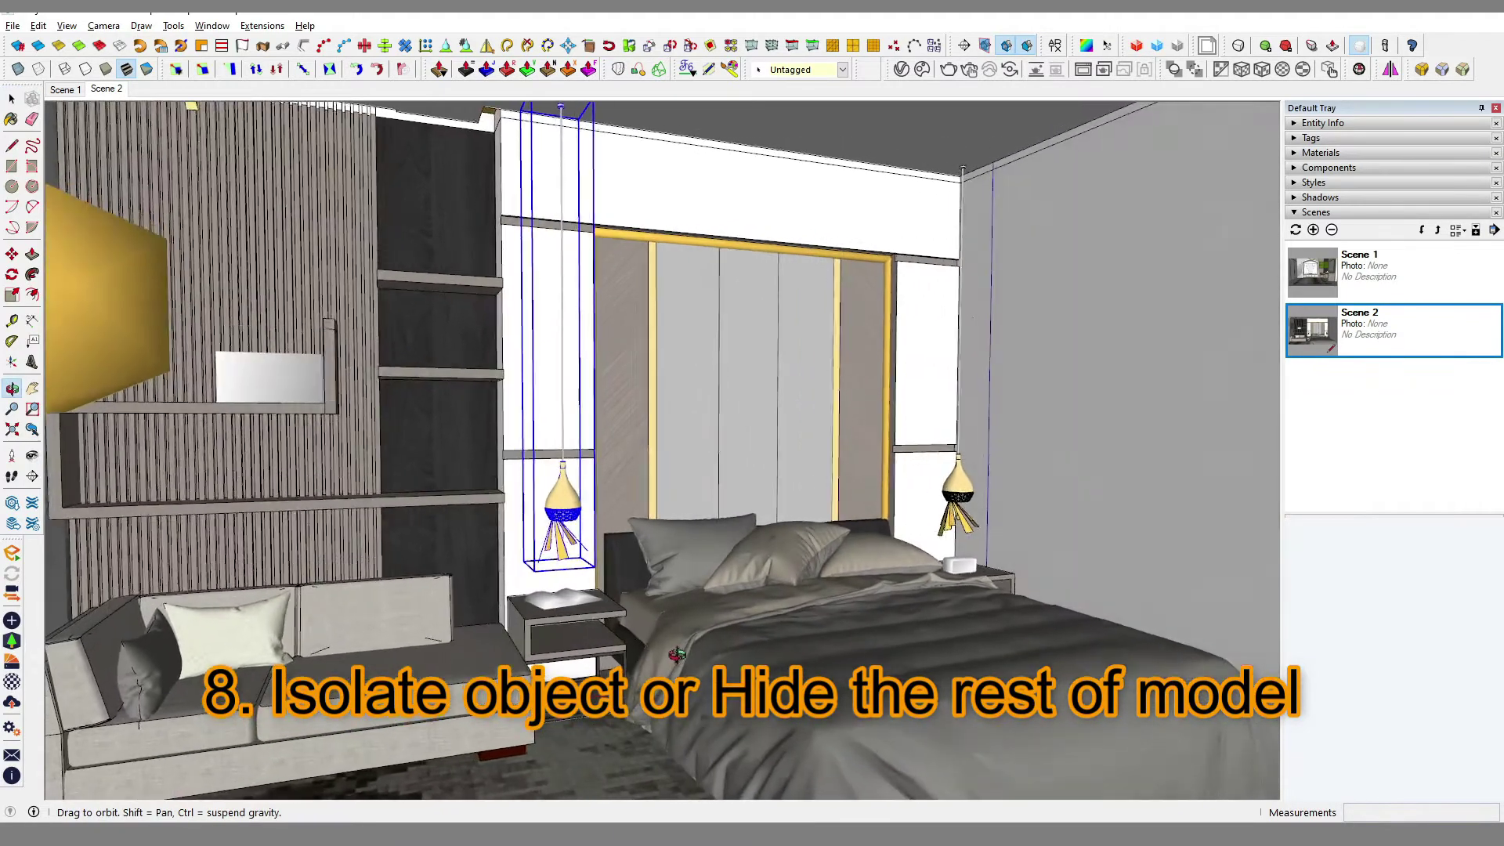
{"action": "double_click", "coordinate": [573, 627]}
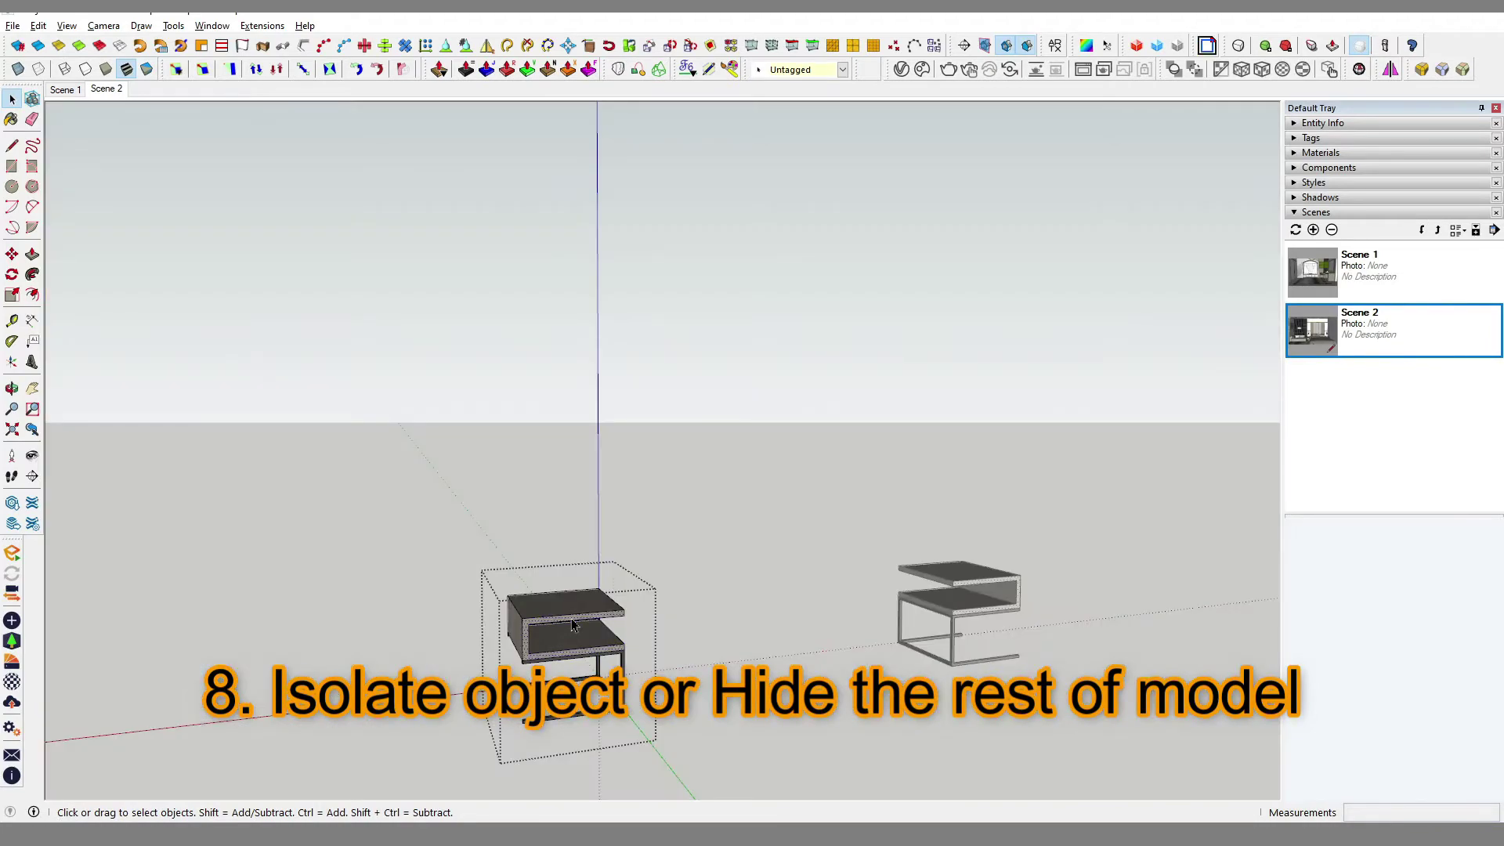
{"action": "key", "text": "Escape"}
{"action": "double_click", "coordinate": [639, 634]}
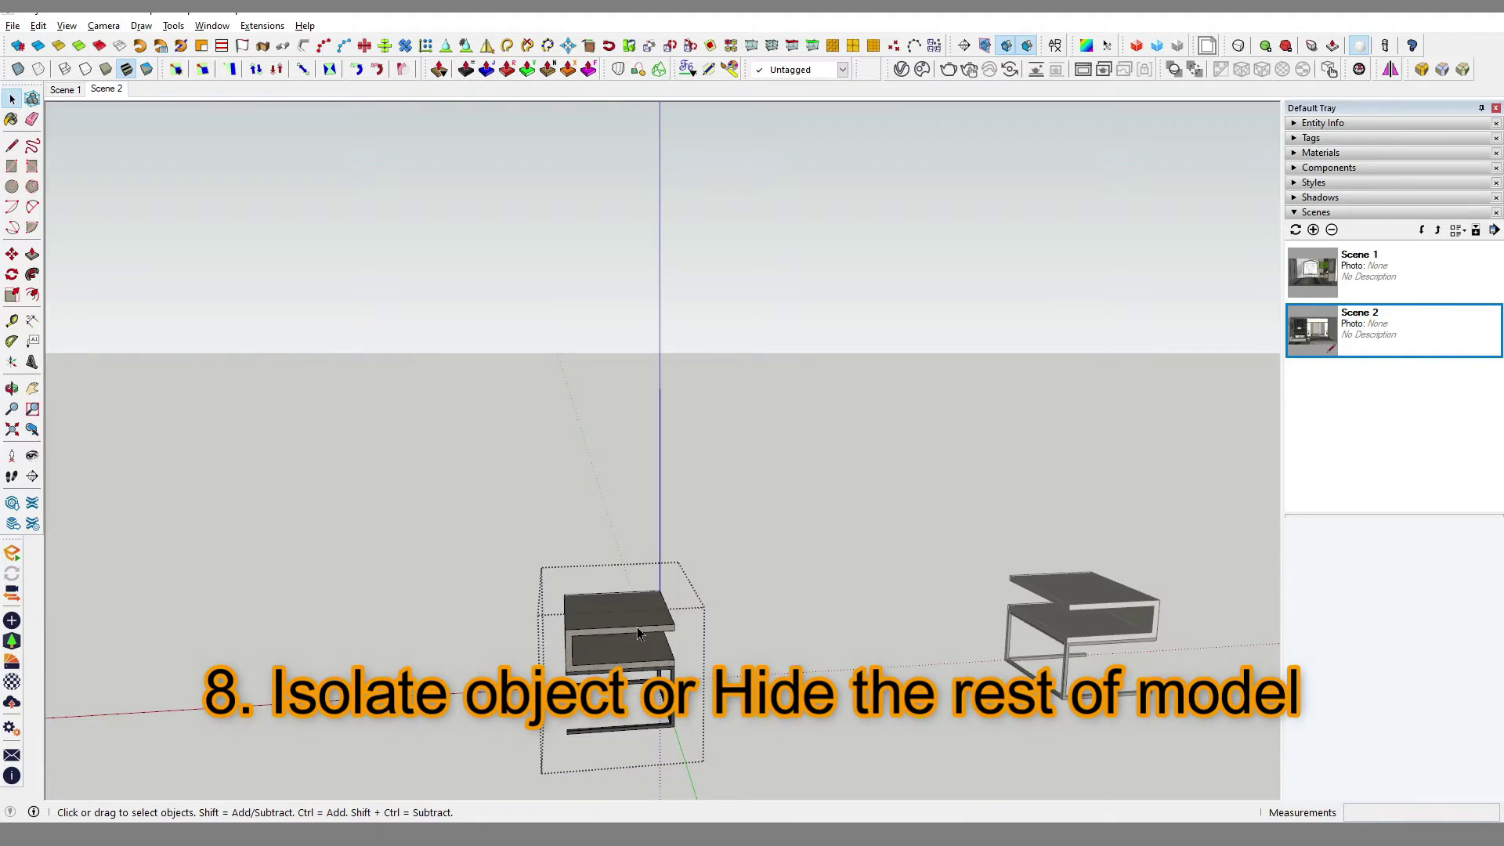
{"action": "key", "text": "Escape"}
{"action": "left_click", "coordinate": [65, 26]}
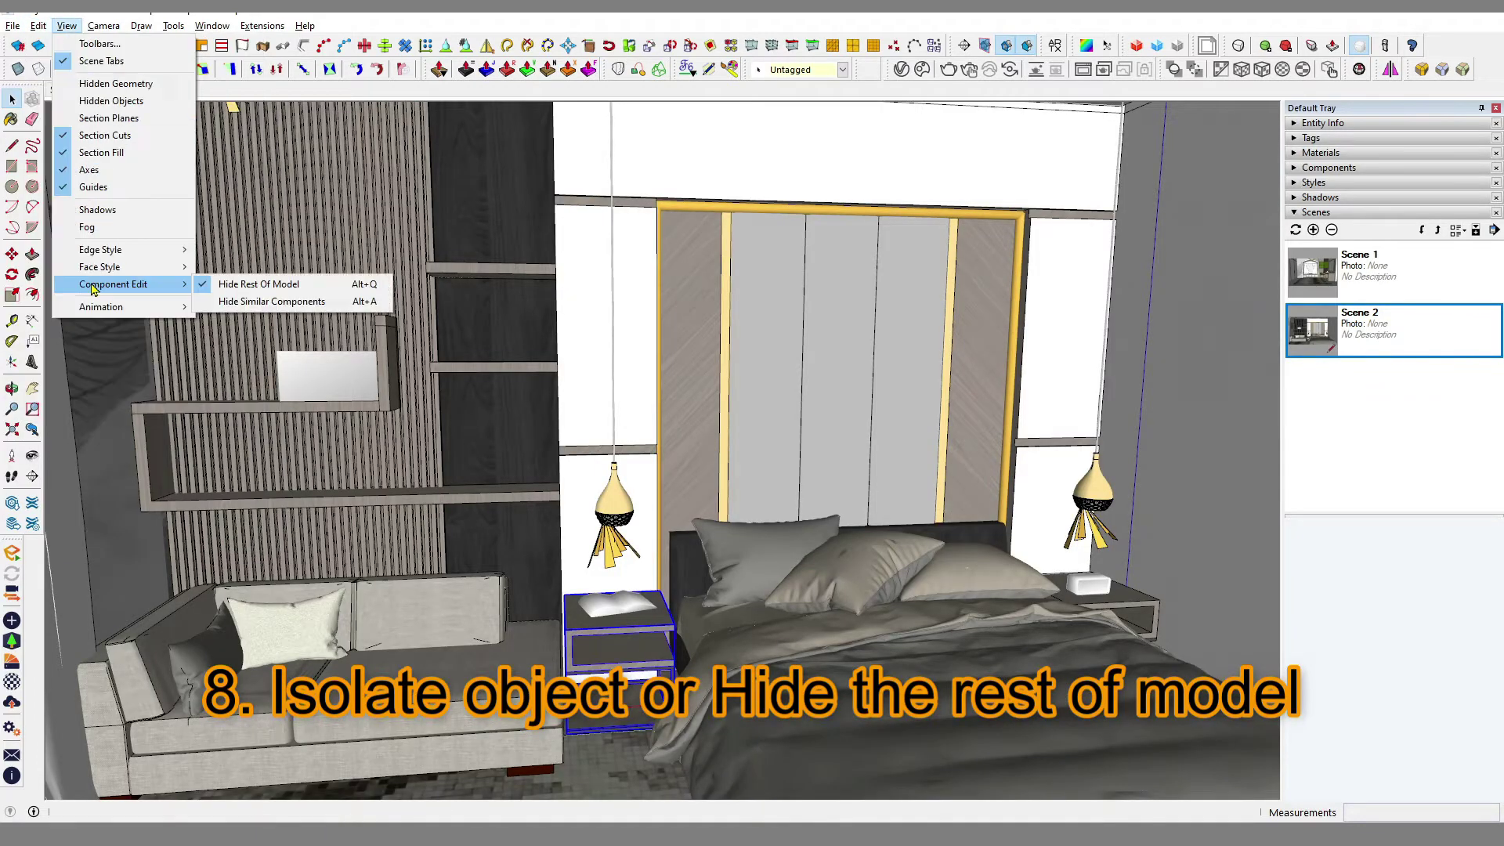
{"action": "mouse_move", "coordinate": [115, 285]}
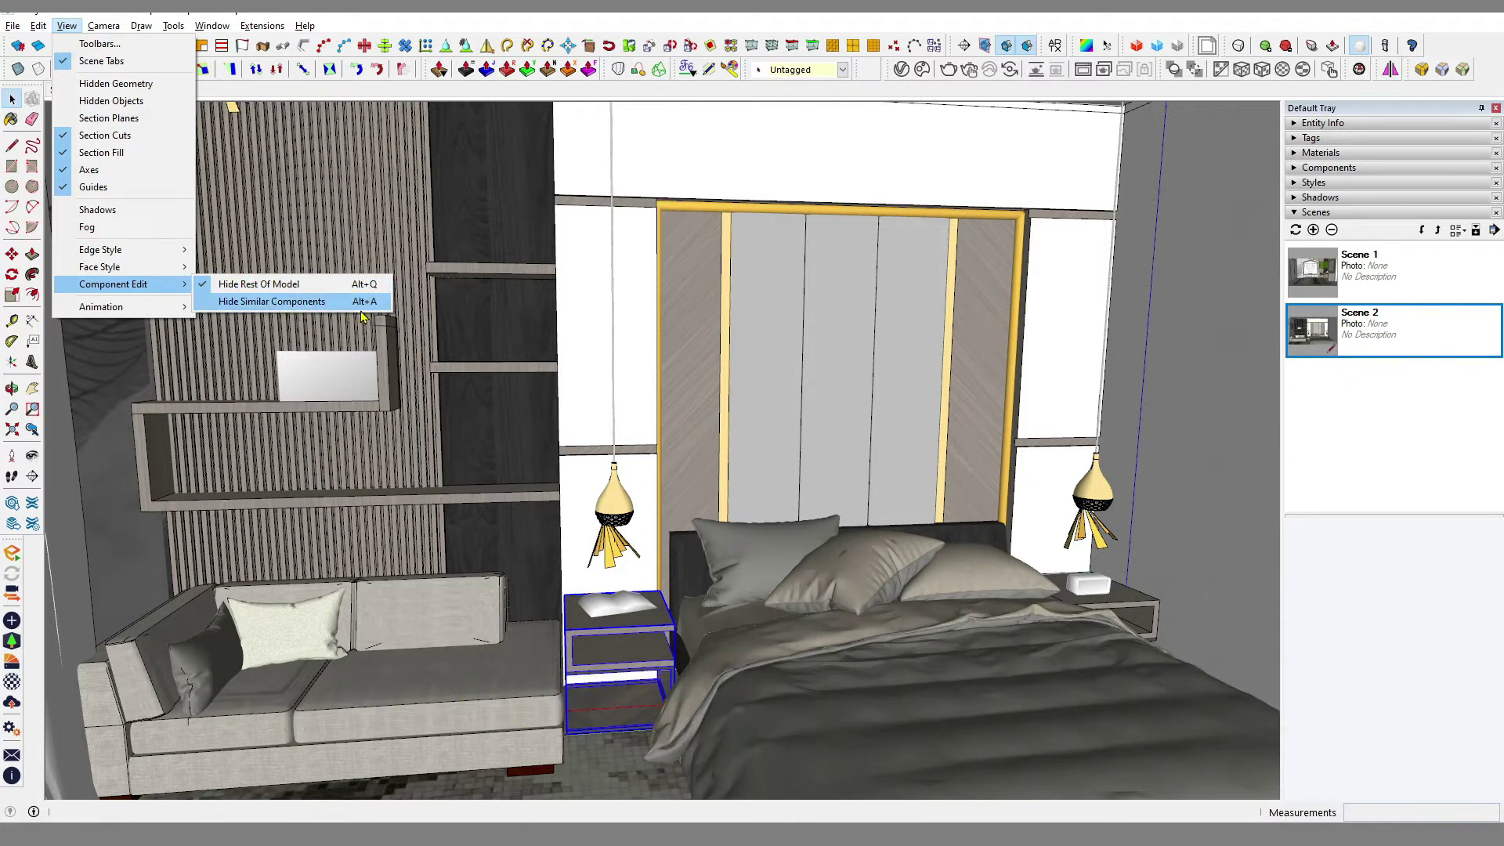
{"action": "double_click", "coordinate": [644, 631]}
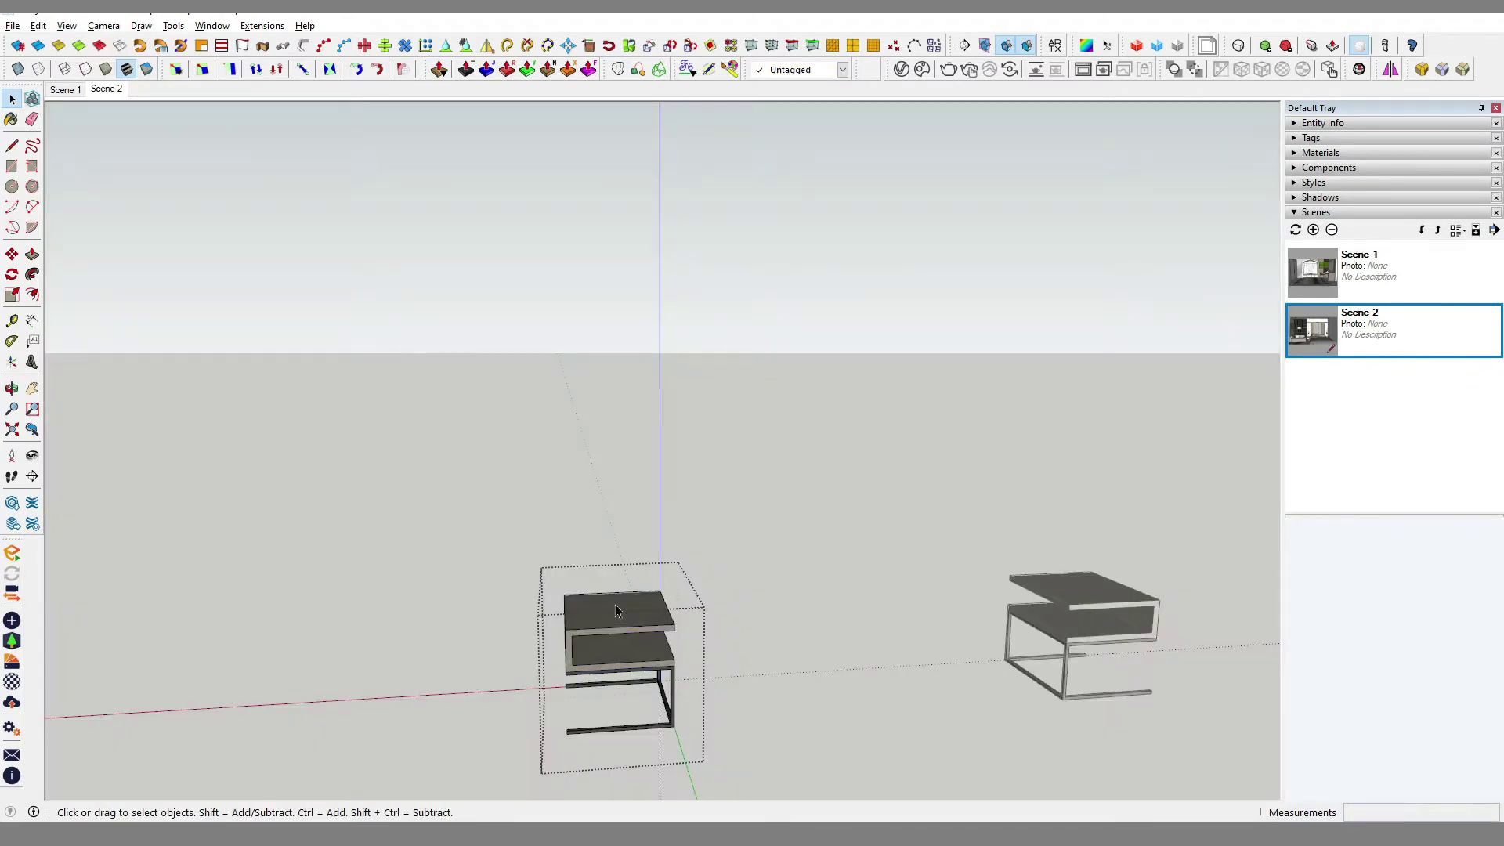
{"action": "key", "text": "ctrl+shift+h"}
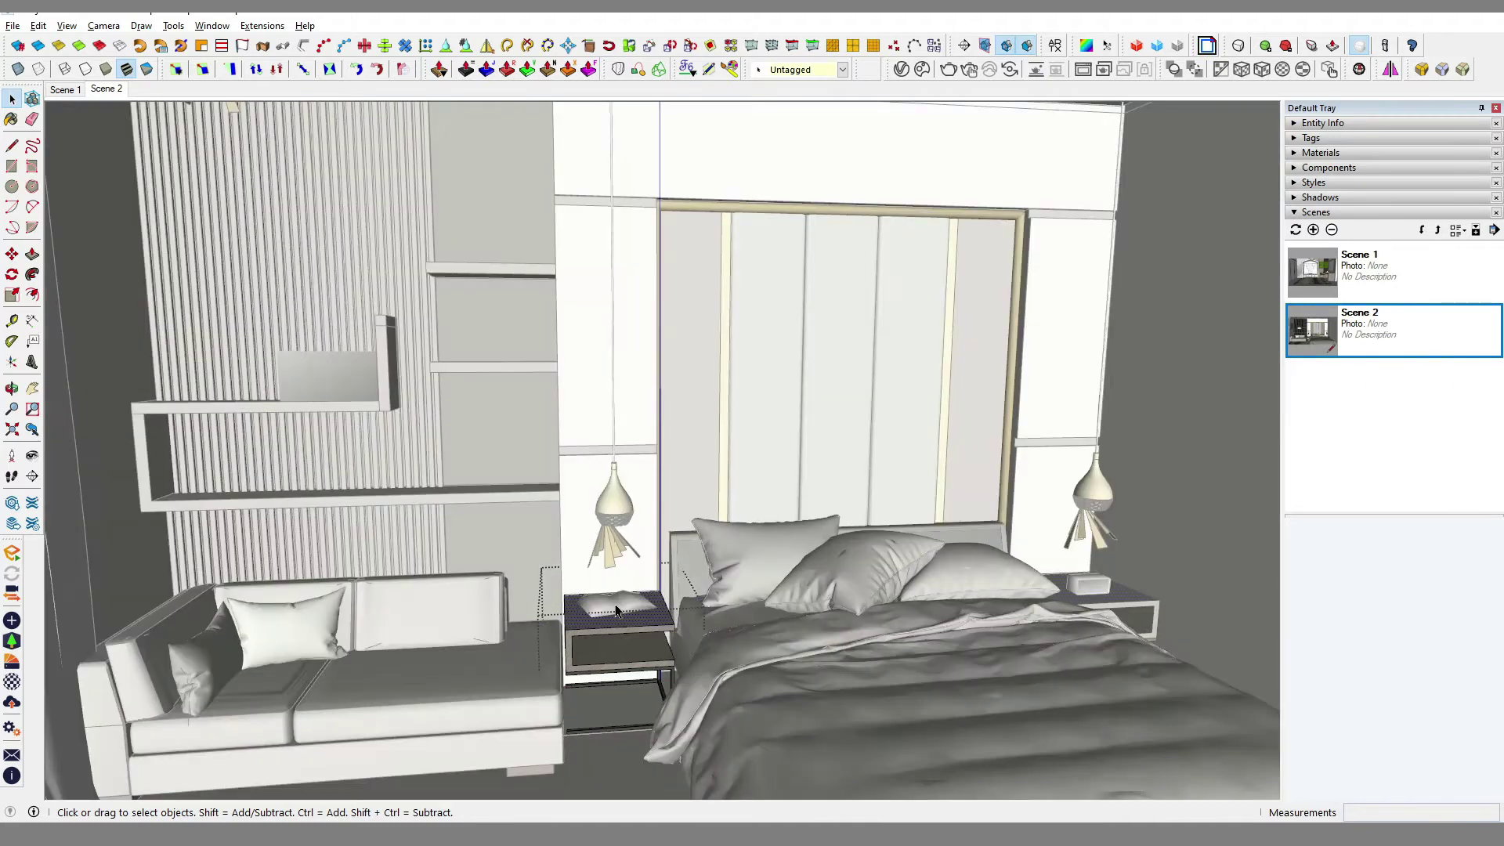
{"action": "key", "text": "ctrl+shift+h"}
{"action": "key", "text": "ctrl+shift+h"}
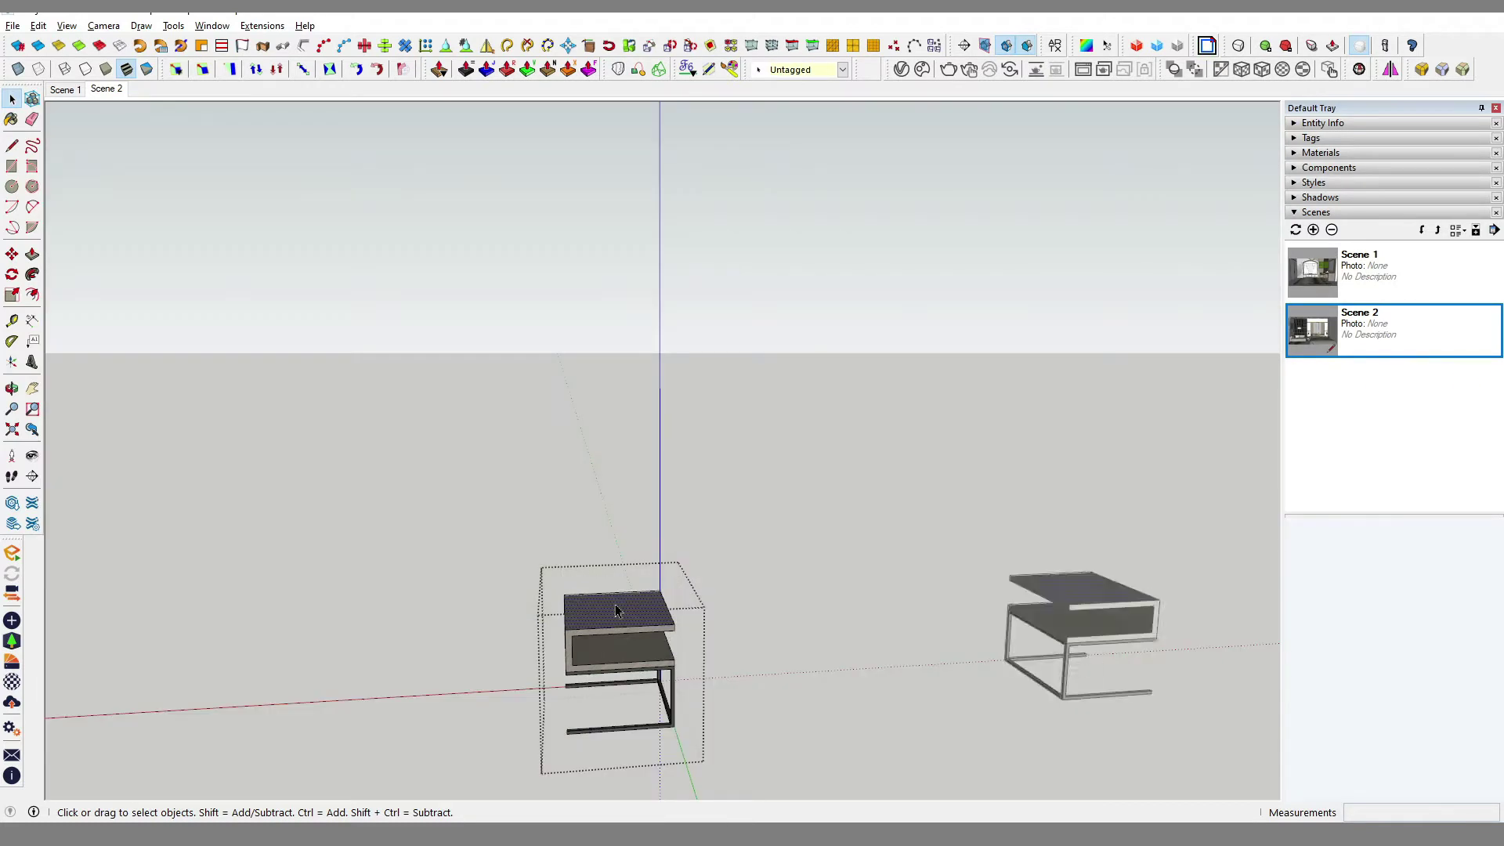
{"action": "key", "text": "ctrl+shift+h"}
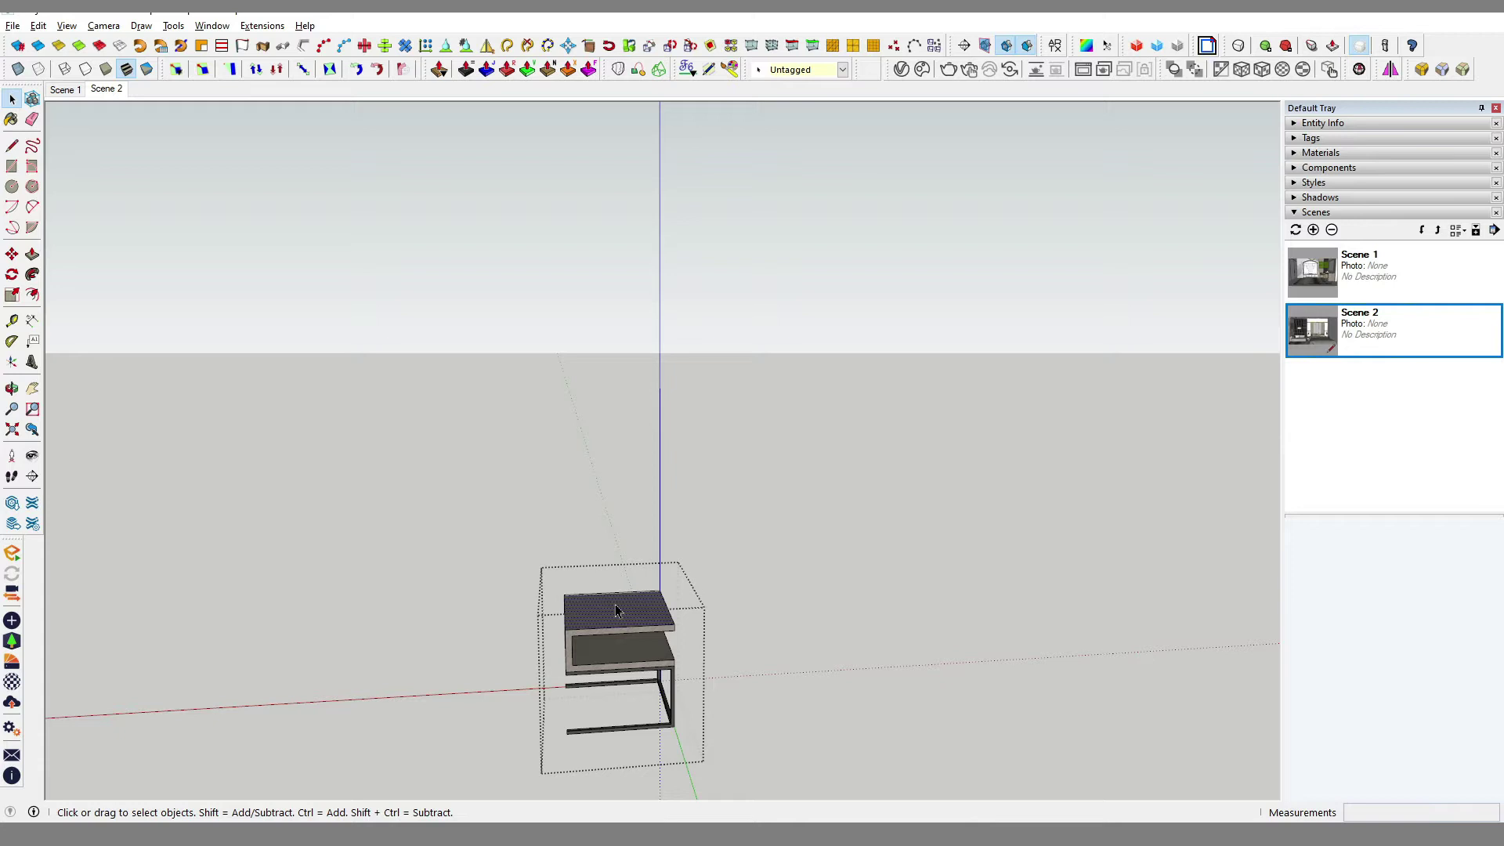
{"action": "key", "text": "ctrl+shift+h"}
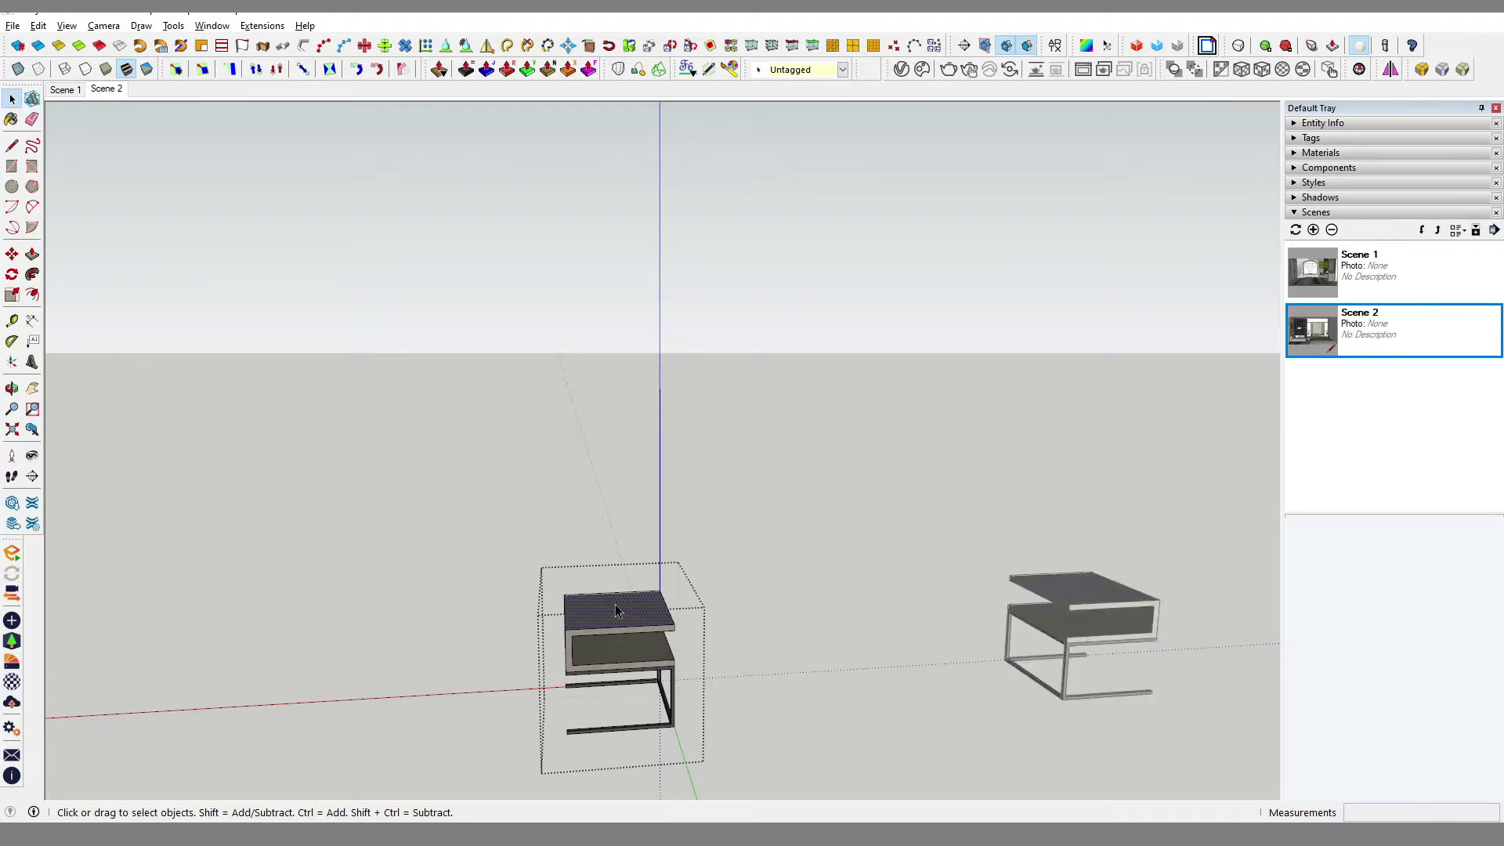
{"action": "key", "text": "ctrl+shift+h"}
{"action": "key", "text": "ctrl+shift+h"}
{"action": "key", "text": "ctrl+shift+h"}
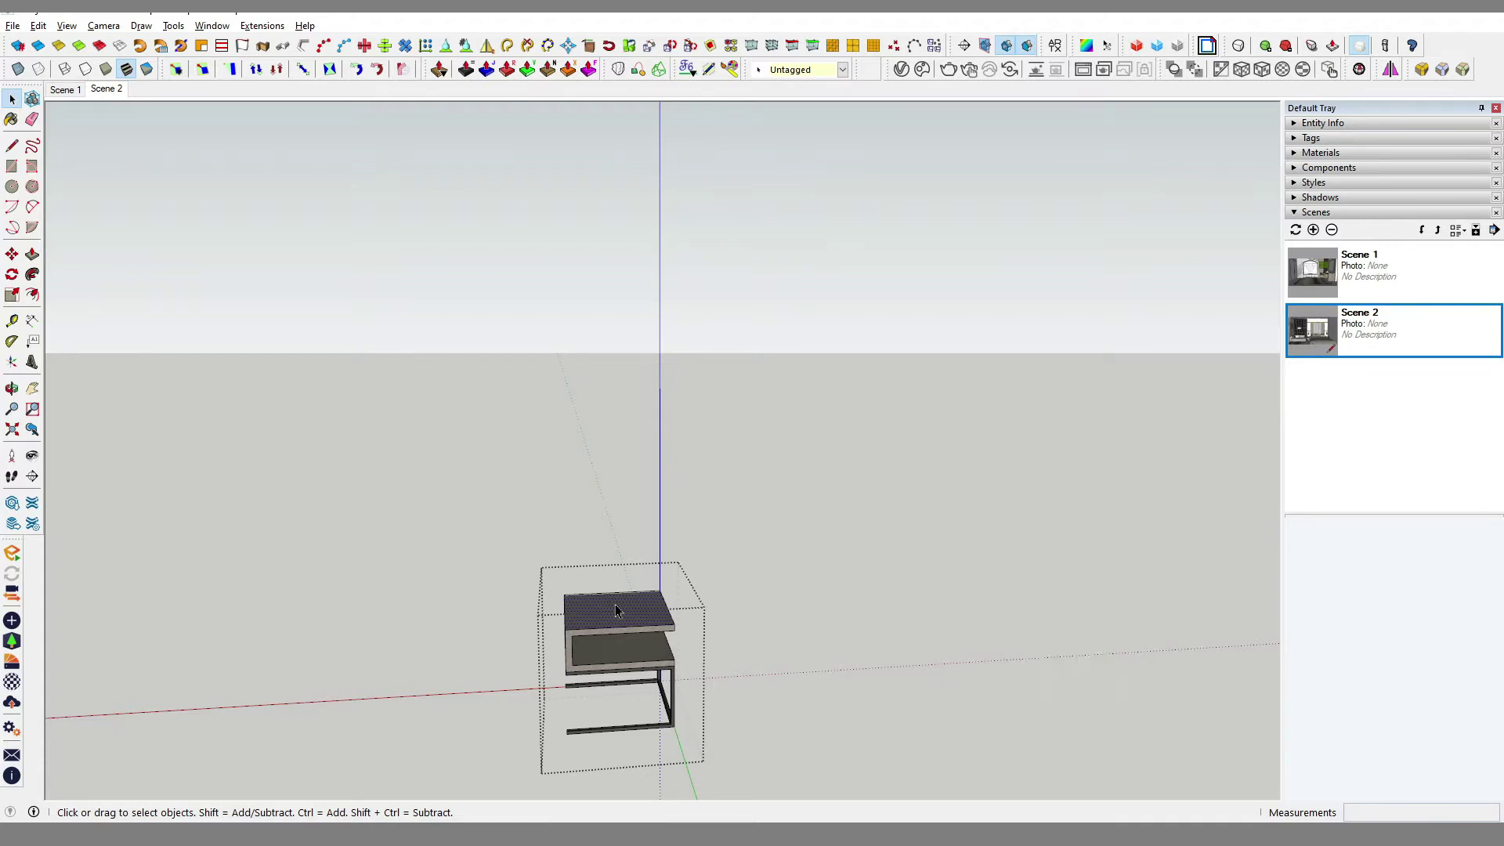
{"action": "key", "text": "ctrl+shift+h"}
{"action": "key", "text": "ctrl+shift+h"}
{"action": "key", "text": "ctrl+shift+h"}
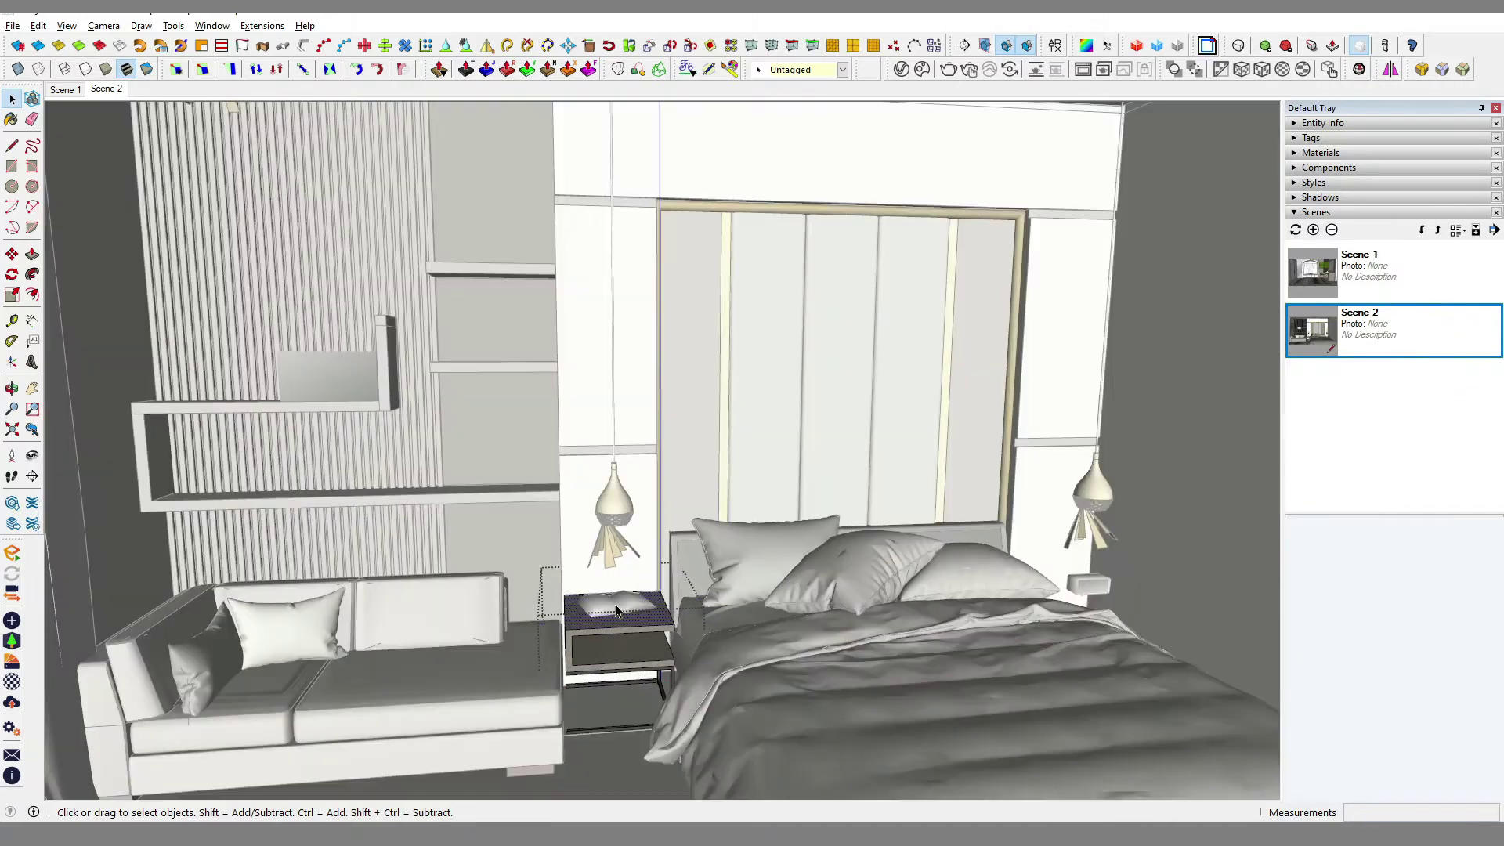
{"action": "key", "text": "ctrl+shift+h"}
{"action": "key", "text": "ctrl+shift+h"}
{"action": "key", "text": "ctrl+shift+h"}
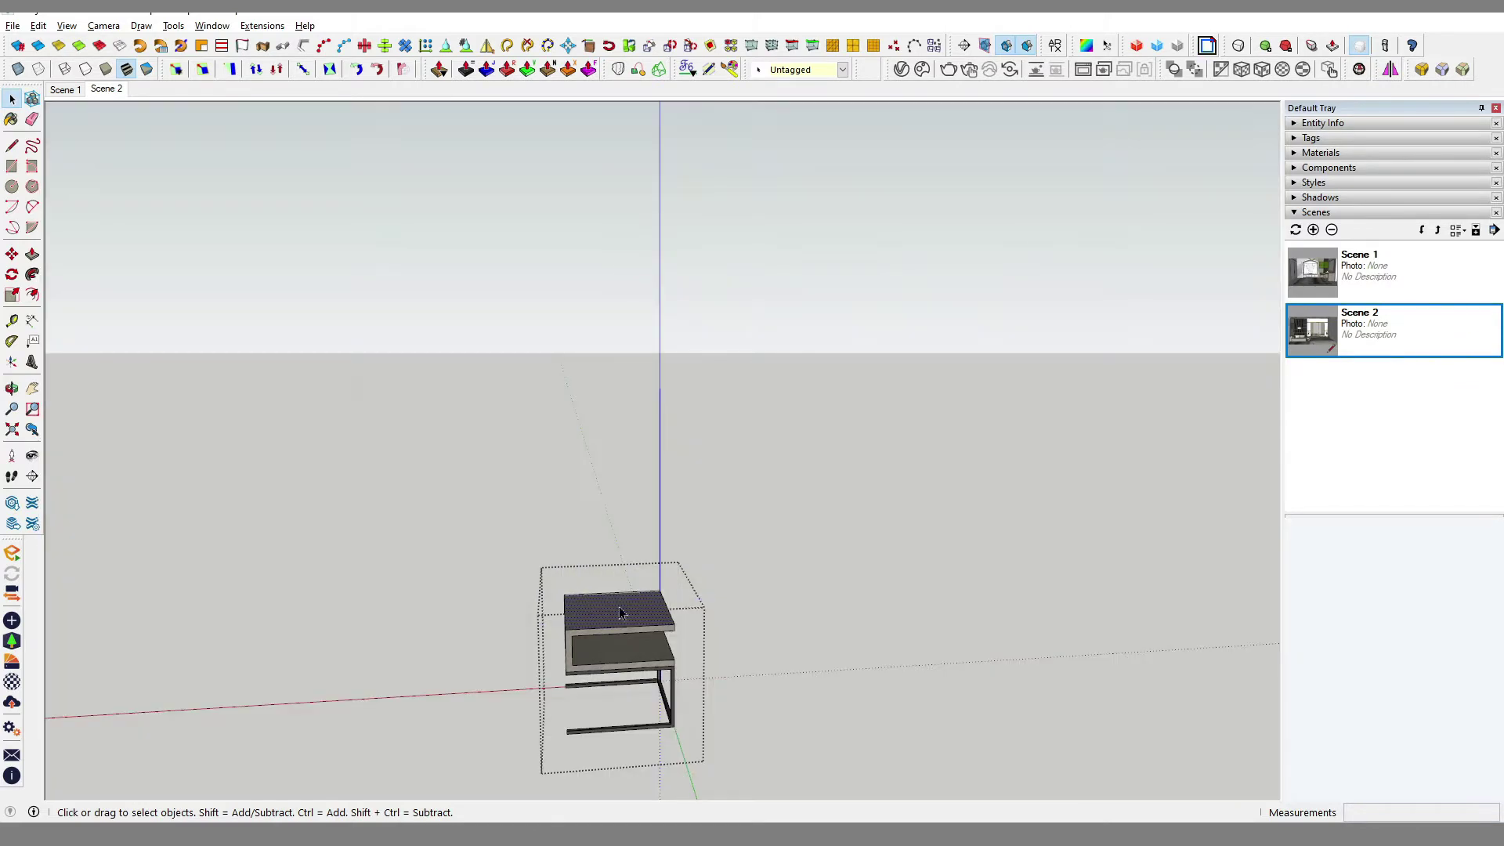
{"action": "key", "text": "o"}
{"action": "mouse_move", "coordinate": [200, 599]}
{"action": "middle_mouse_down"}
{"action": "mouse_move", "coordinate": [603, 576]}
{"action": "mouse_move", "coordinate": [512, 526]}
{"action": "middle_mouse_up"}
{"action": "scroll", "coordinate": [595, 566], "scroll_direction": "up", "scroll_amount": 3}
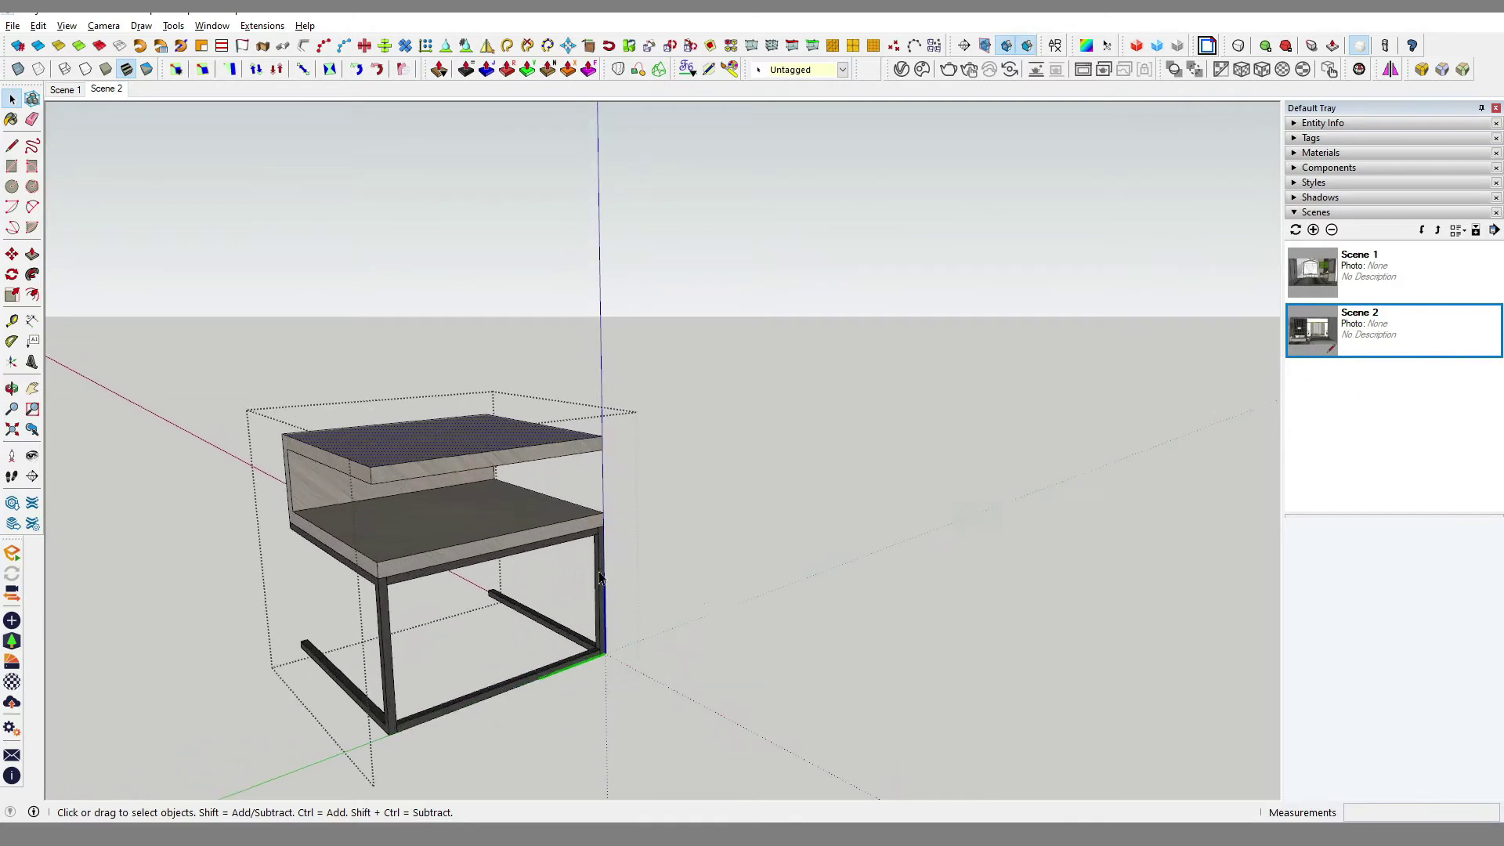
{"action": "left_click", "coordinate": [451, 442]}
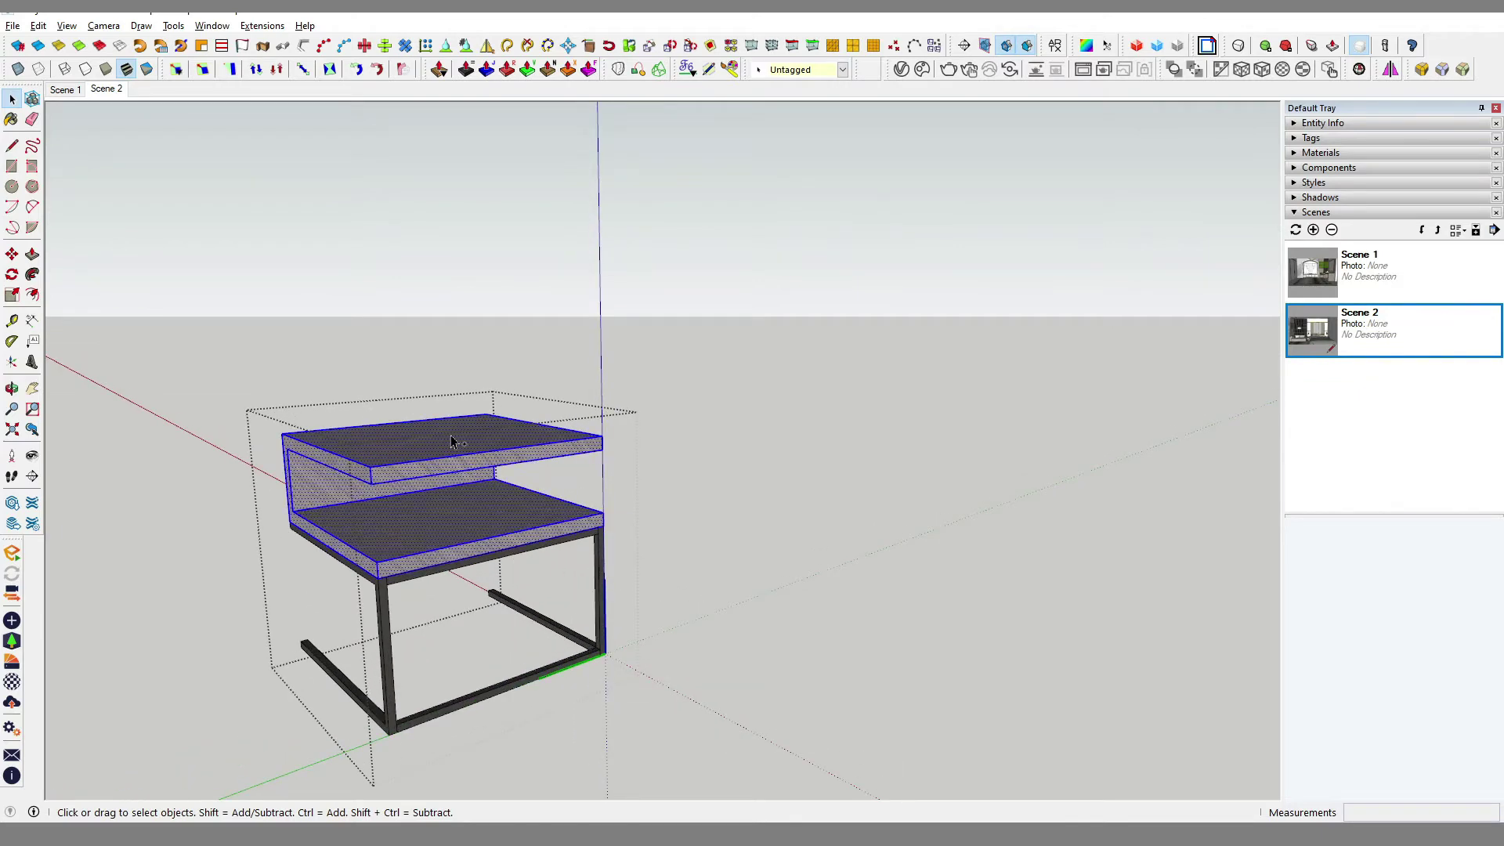
{"action": "middle_click_drag", "start_coordinate": [454, 442], "coordinate": [537, 600]}
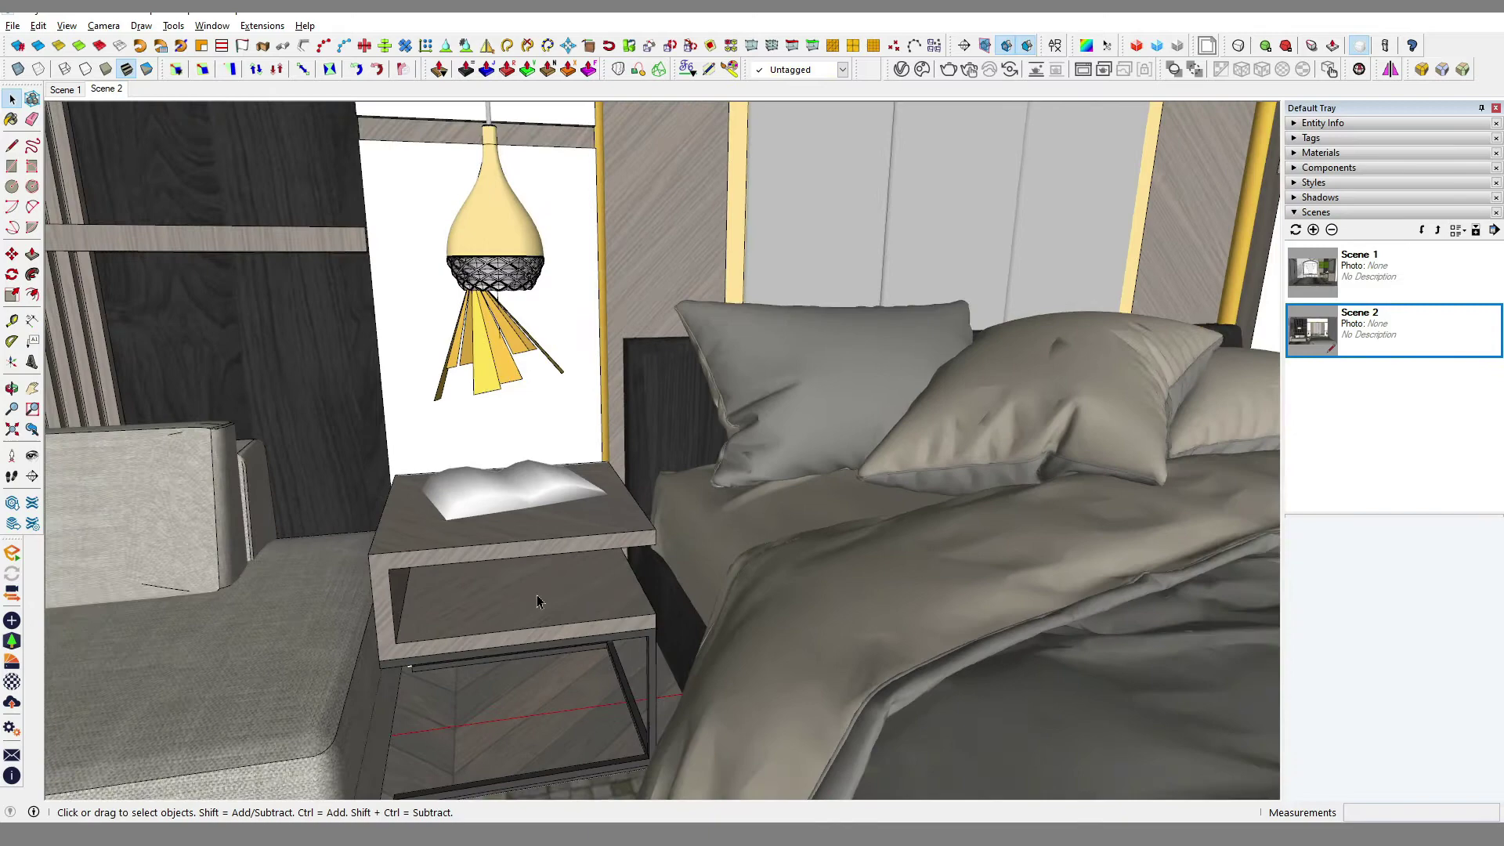
{"action": "scroll", "coordinate": [538, 595], "scroll_direction": "down", "scroll_amount": 3}
{"action": "scroll", "coordinate": [533, 588], "scroll_direction": "down", "scroll_amount": 2}
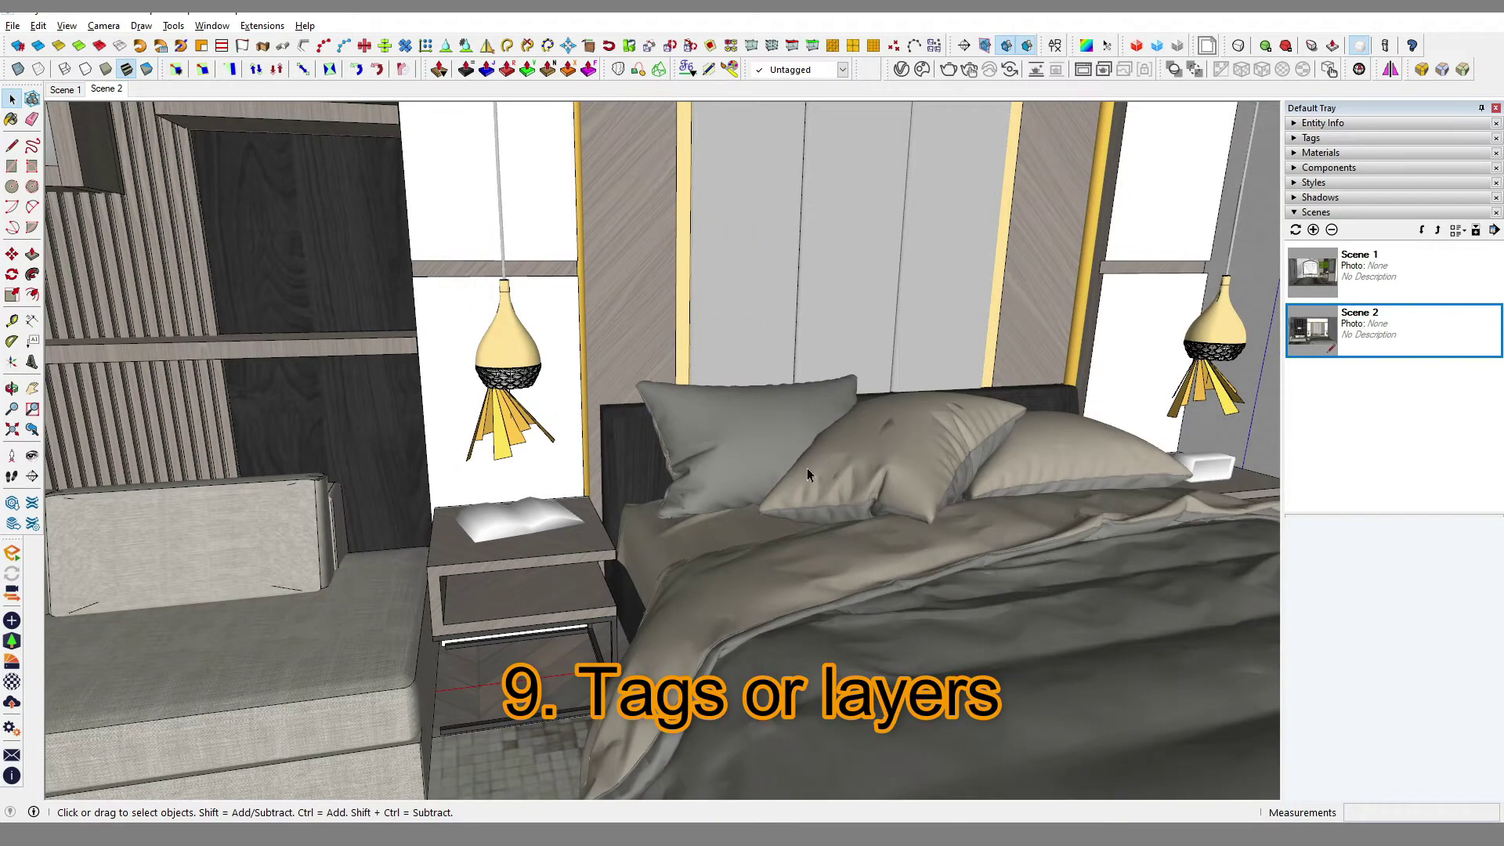
{"action": "scroll", "coordinate": [807, 468], "scroll_direction": "down", "scroll_amount": 3}
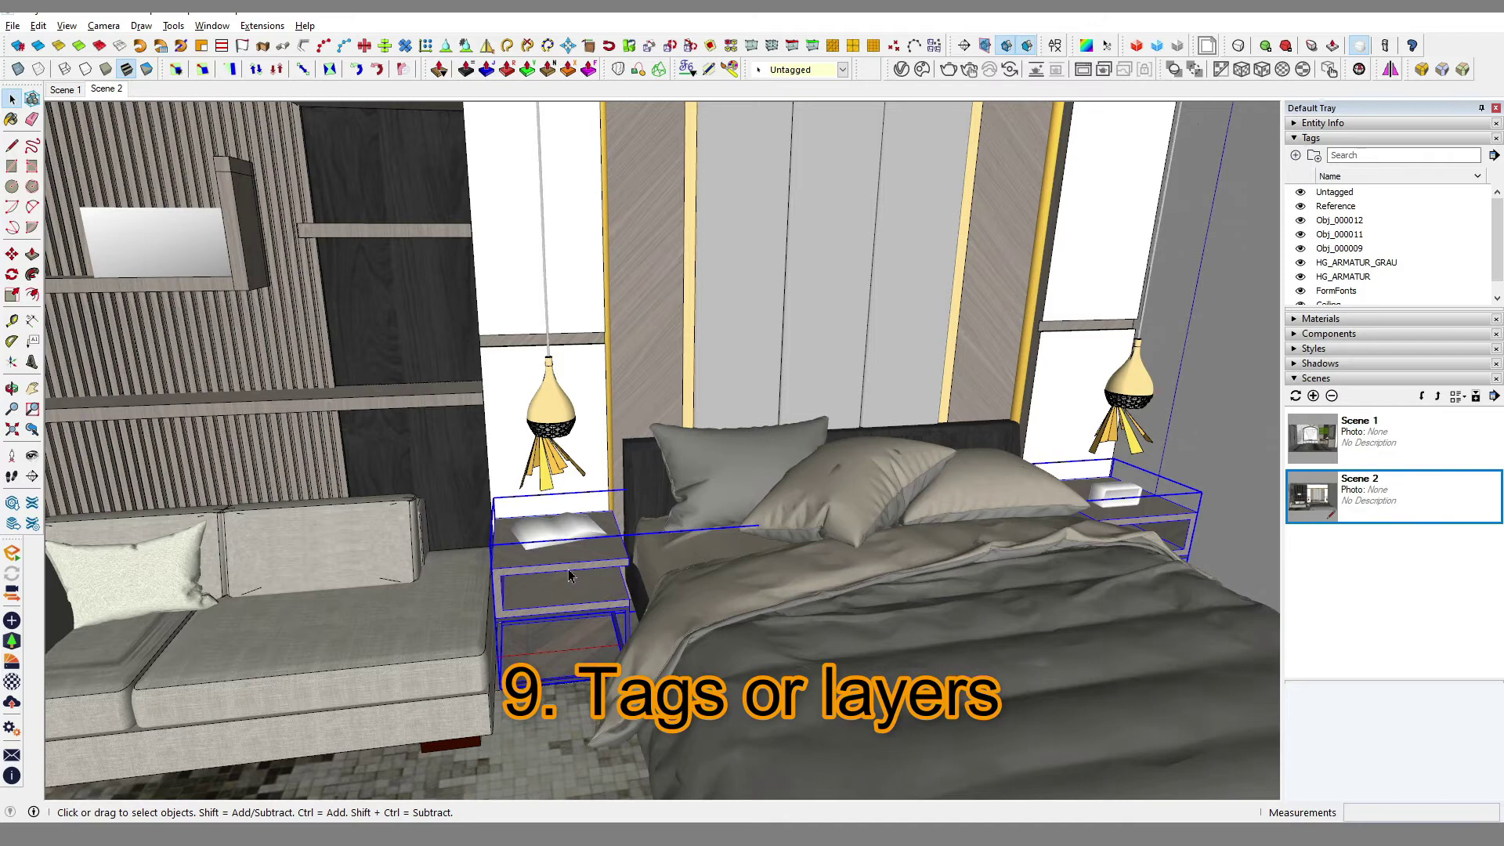
Create a 'side table' tag, assign both side tables to it, then hide and show it
{"action": "left_click", "coordinate": [1297, 156]}
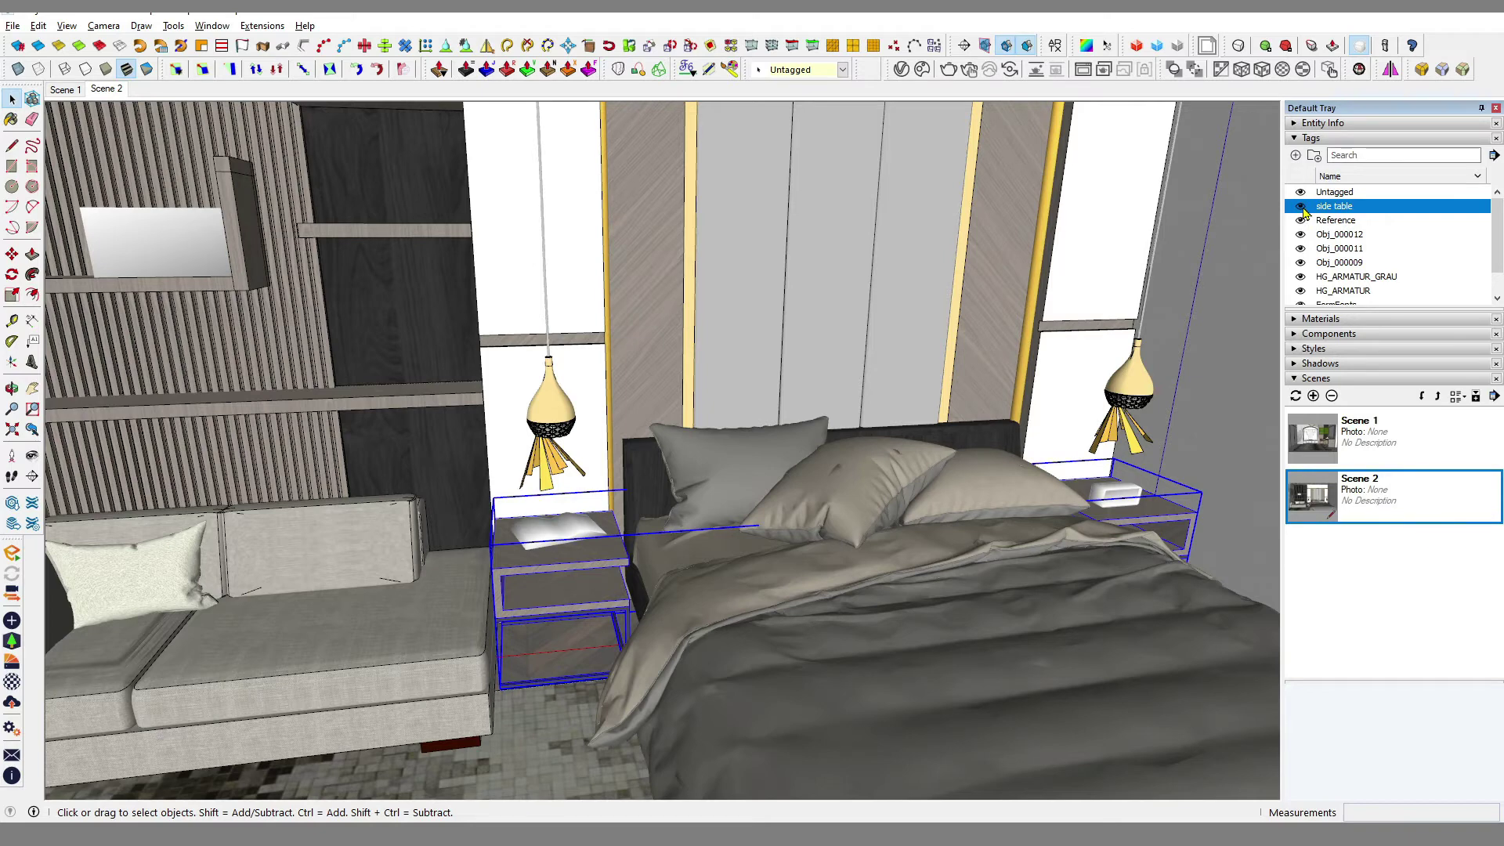
{"action": "left_click", "coordinate": [799, 69]}
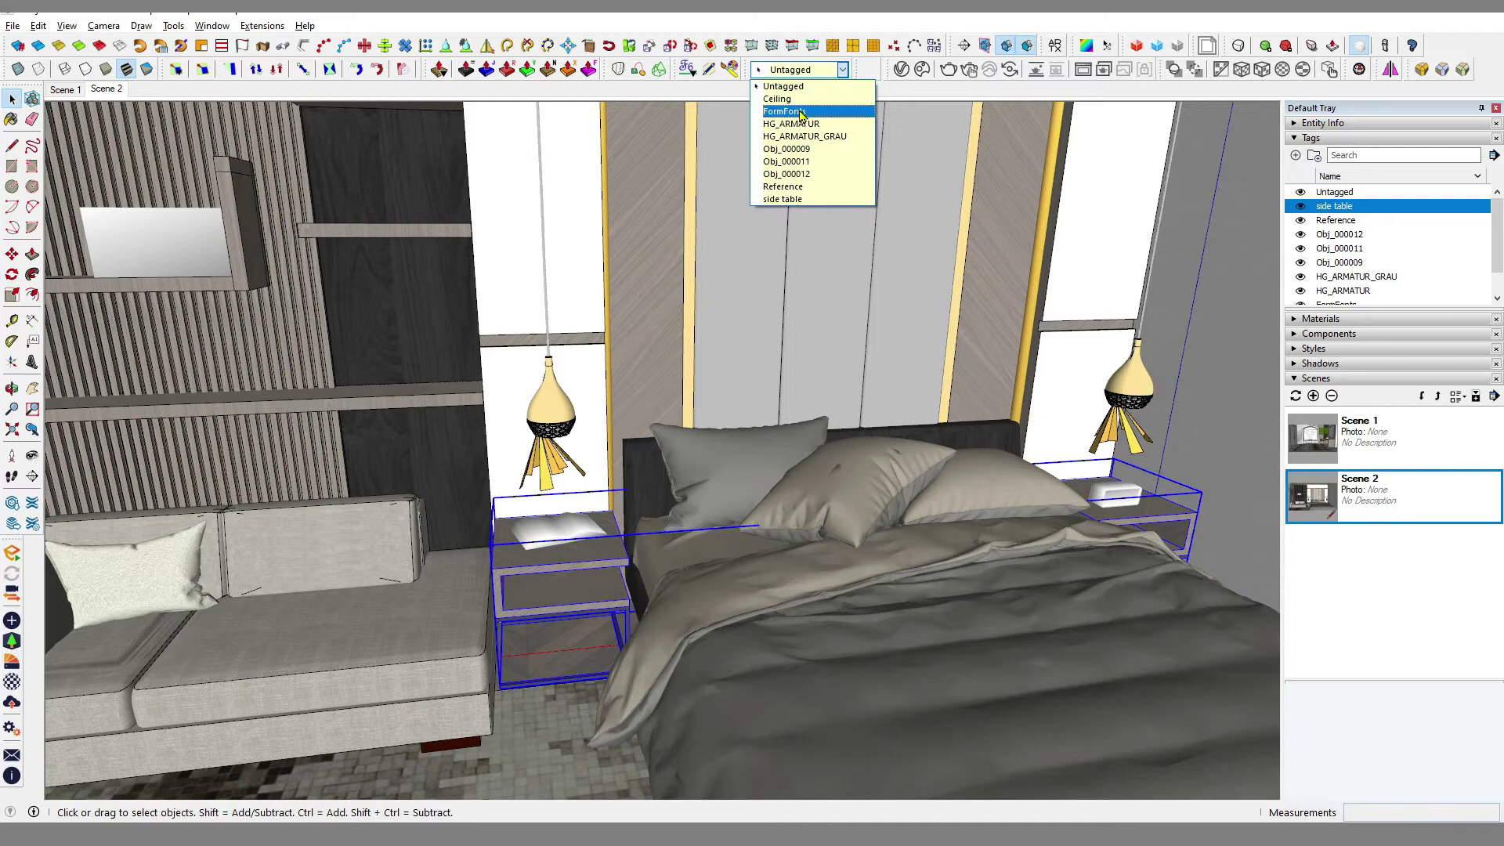
{"action": "left_click", "coordinate": [785, 199]}
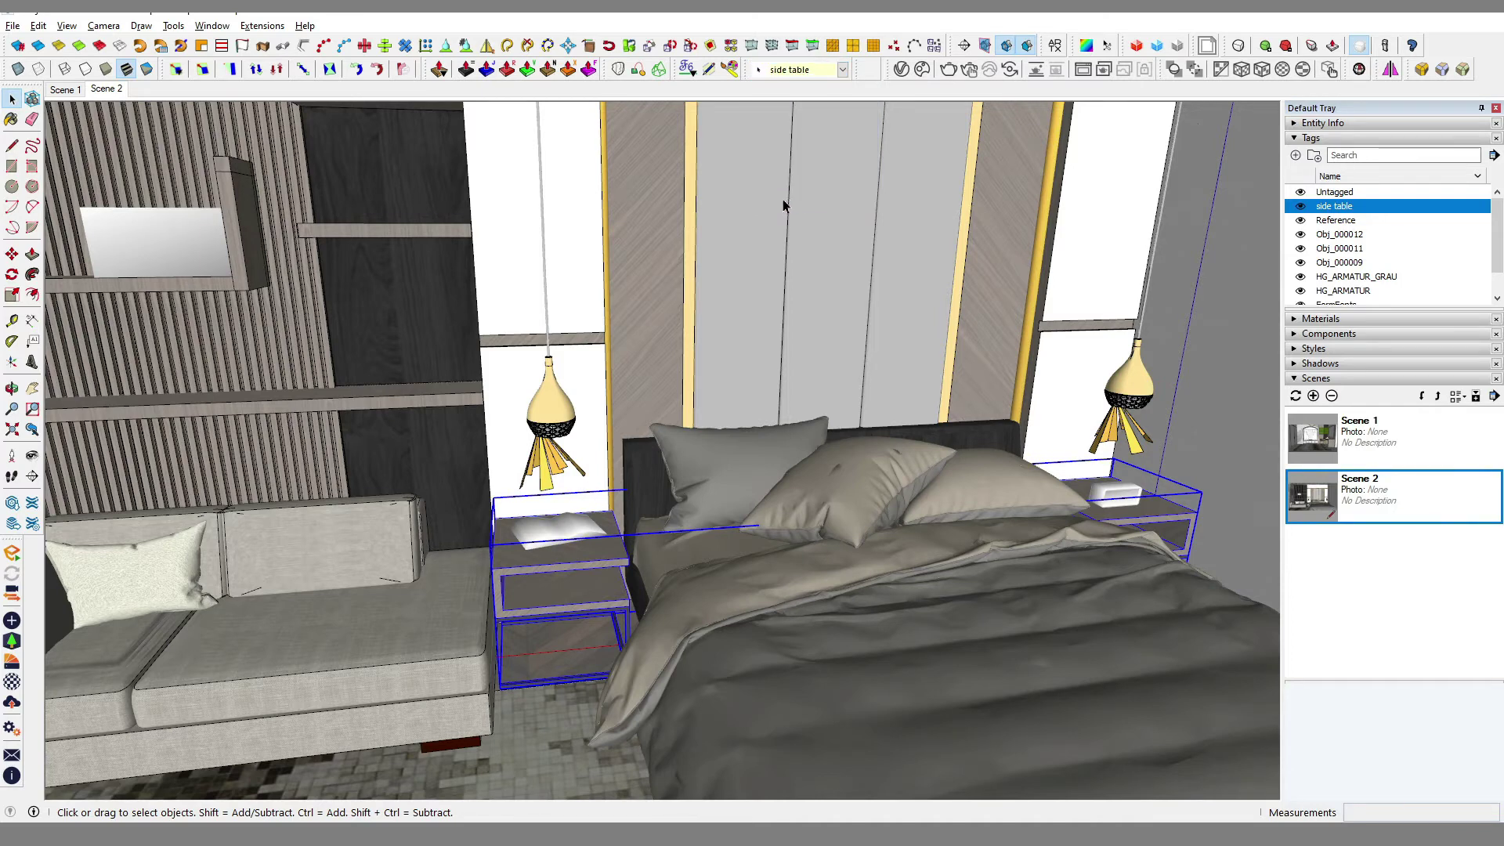
{"action": "left_click", "coordinate": [1300, 205]}
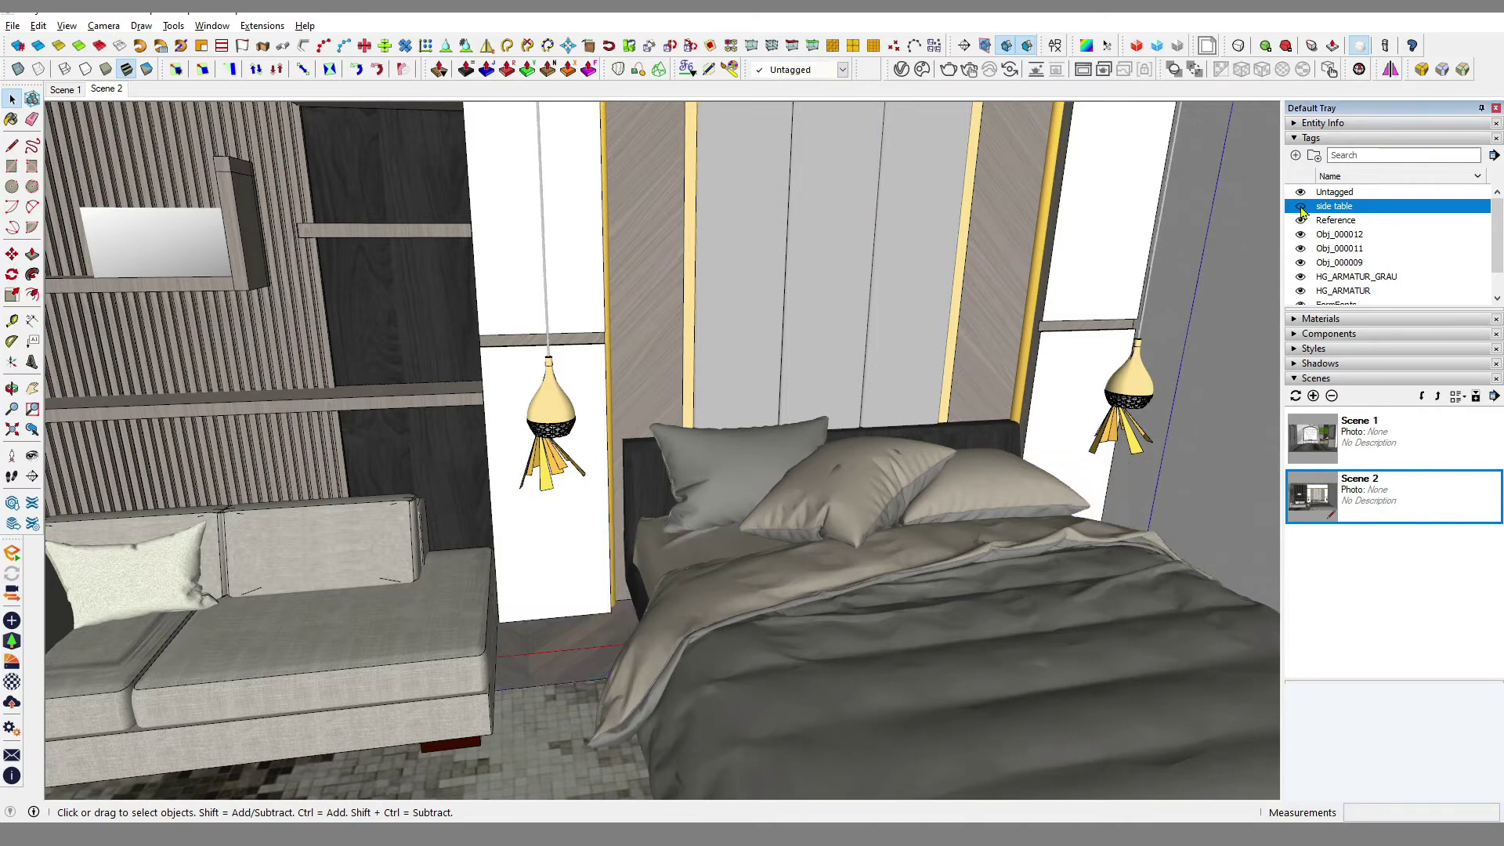
{"action": "left_click", "coordinate": [1299, 206]}
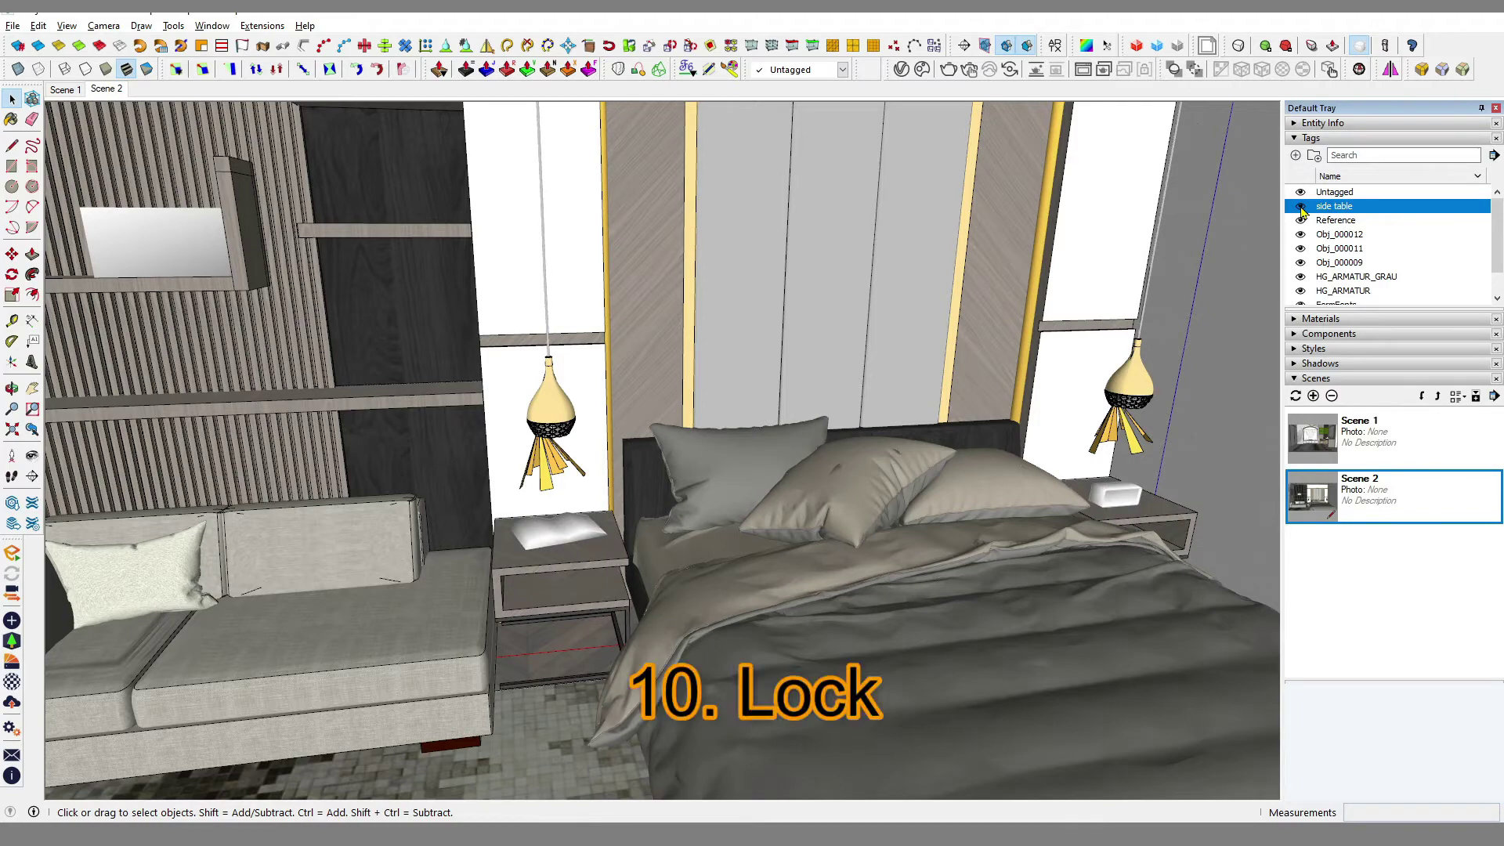
Orbit to the arched doorway, check its context menu, and clear the selection
{"action": "middle_click_drag", "start_coordinate": [1059, 470], "coordinate": [821, 547]}
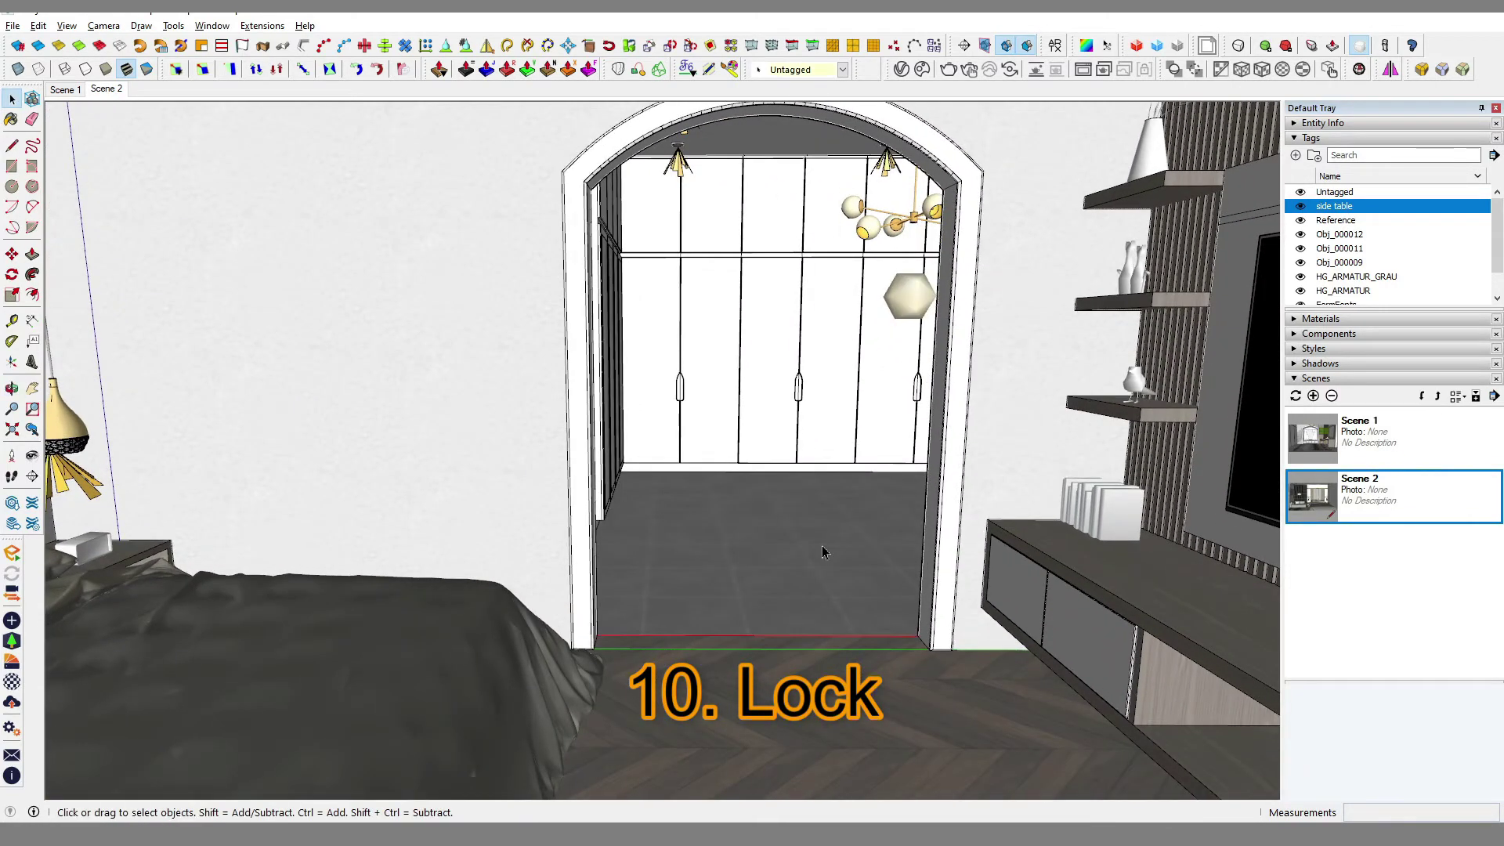
{"action": "right_click", "coordinate": [803, 581]}
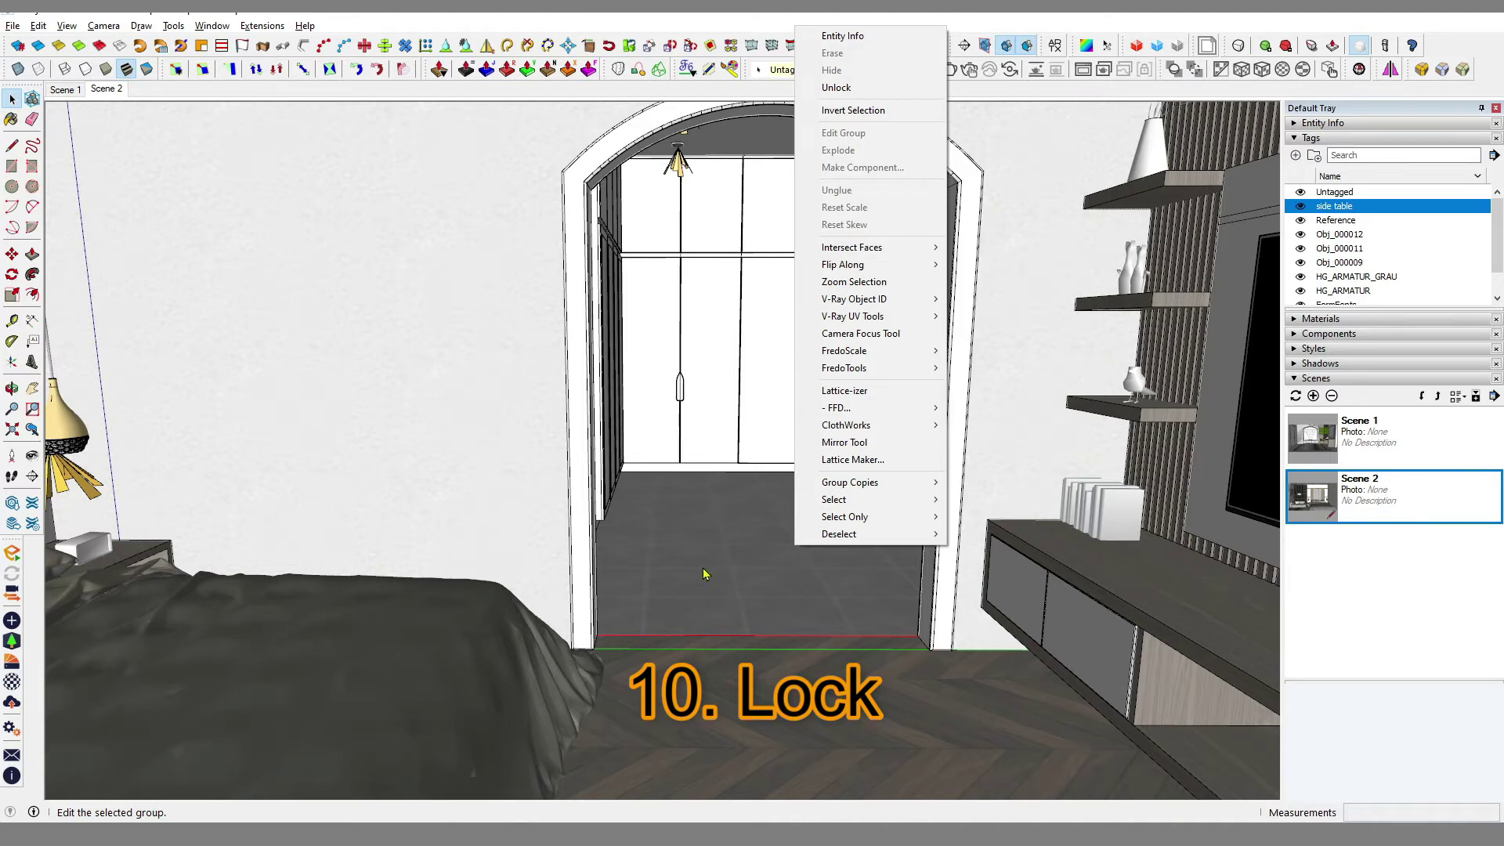
{"action": "left_click", "coordinate": [734, 579]}
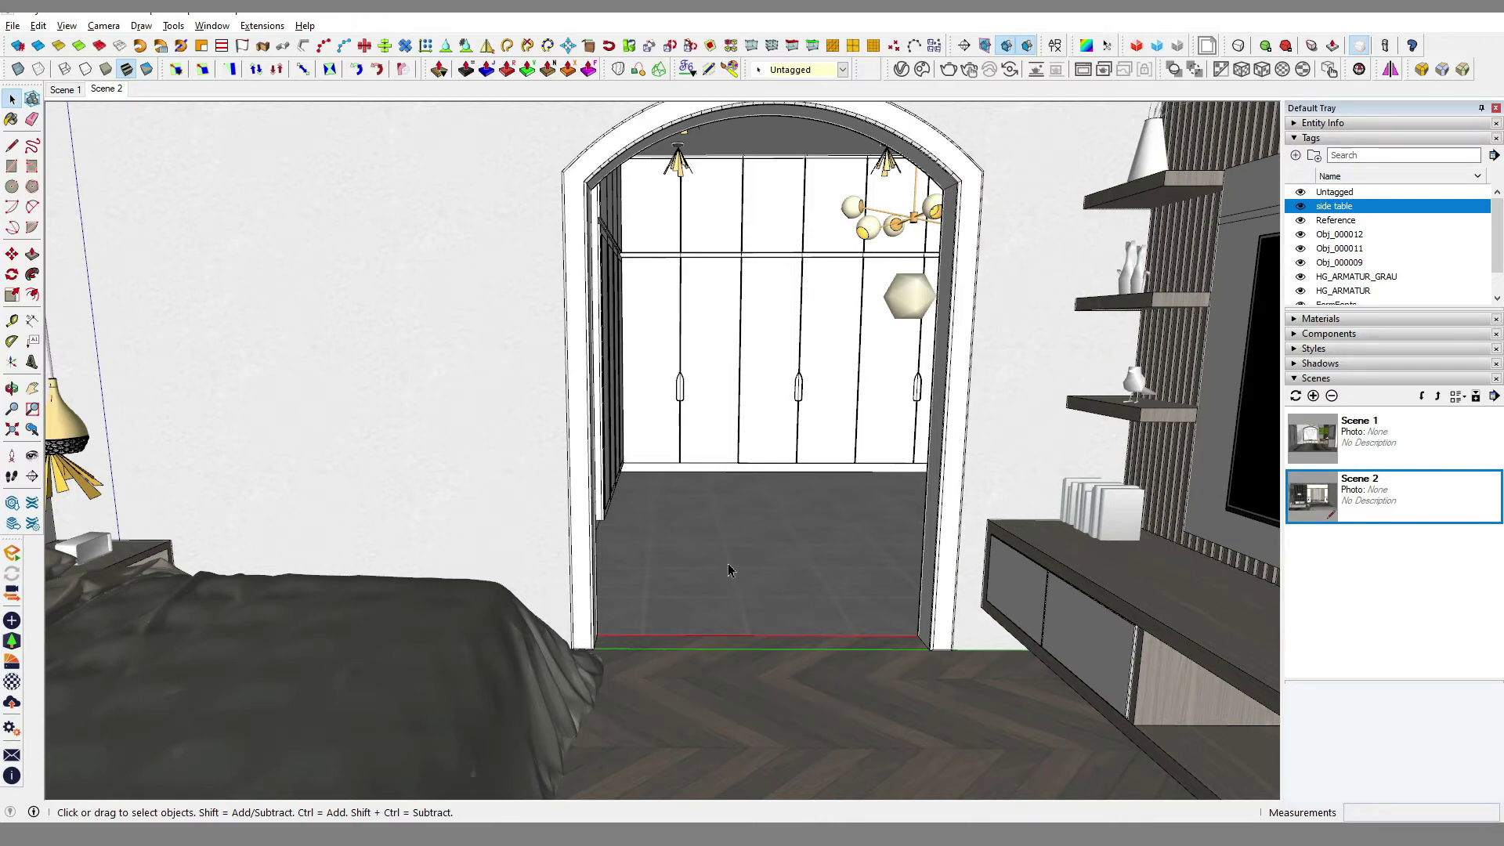
{"action": "left_click", "coordinate": [1021, 353]}
Hide the furniture and lights, then lock the arched doorway wall group
{"action": "key", "text": "h"}
{"action": "middle_click_drag", "start_coordinate": [1003, 456], "coordinate": [1012, 481]}
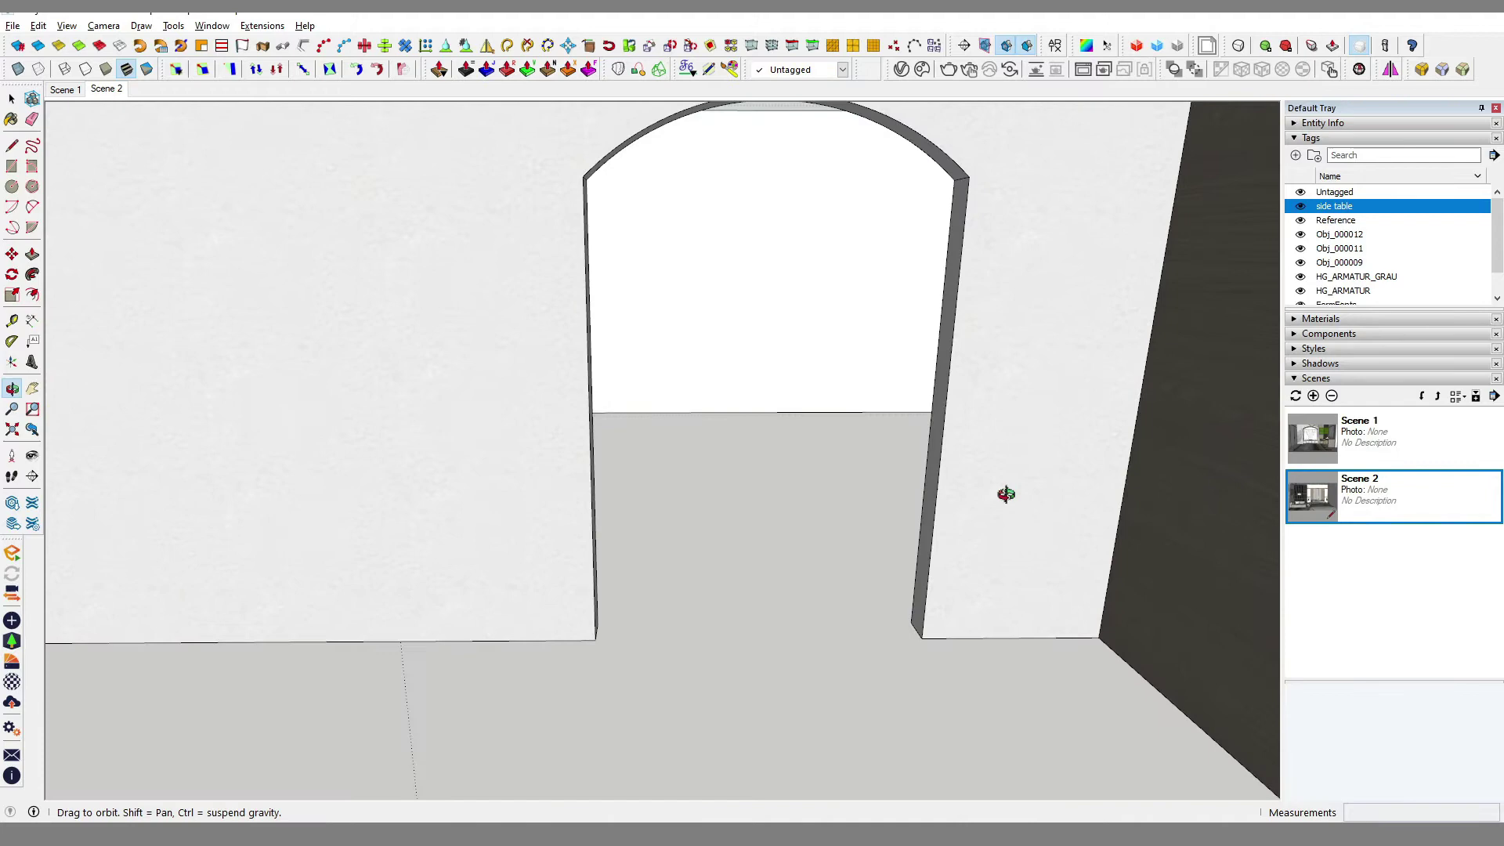
{"action": "triple_click", "coordinate": [1011, 474]}
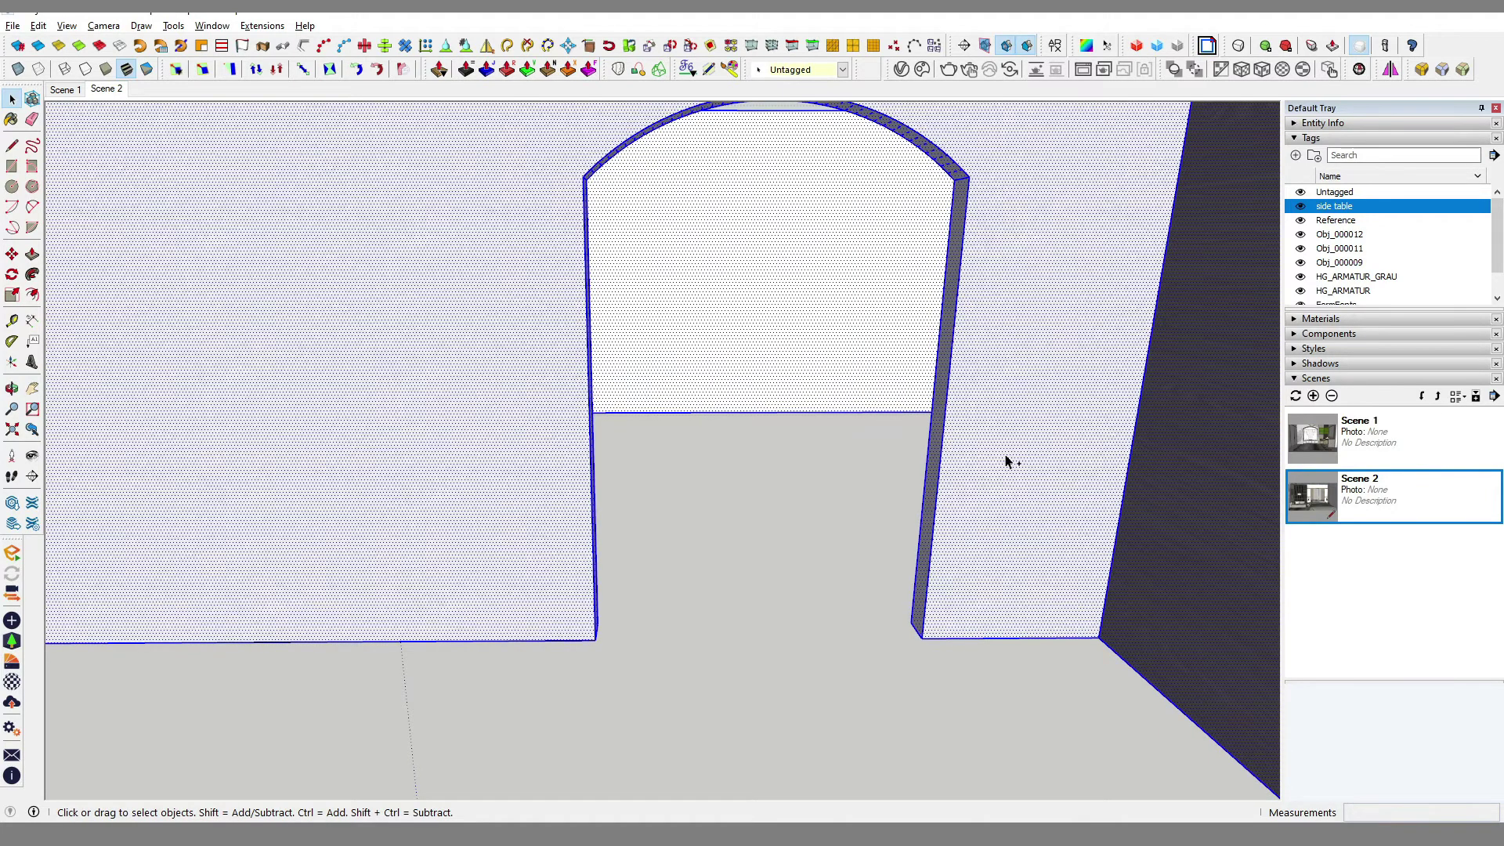
{"action": "right_click", "coordinate": [1007, 462]}
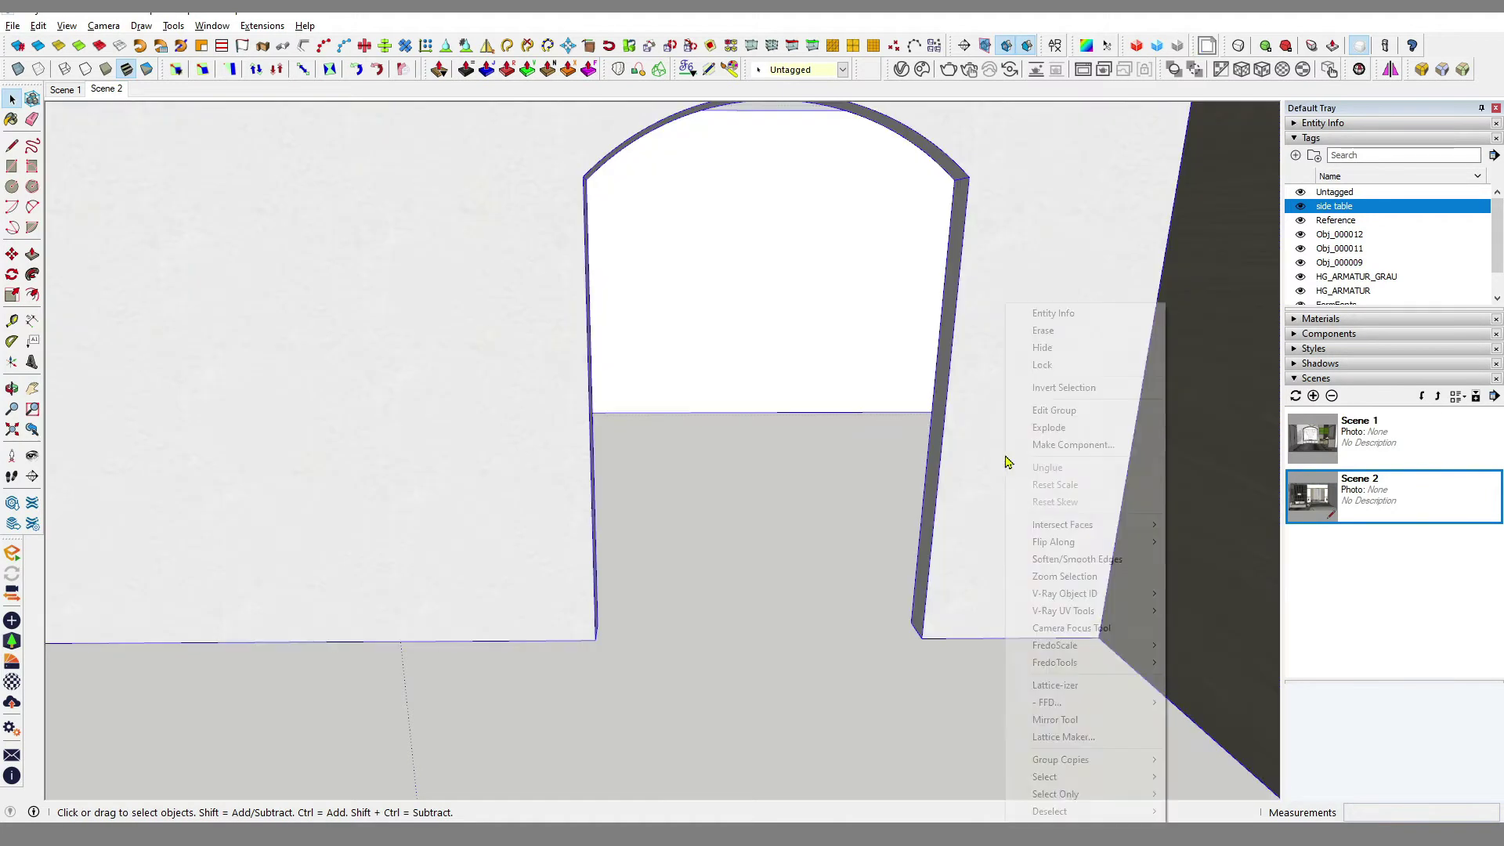
{"action": "left_click", "coordinate": [1043, 366]}
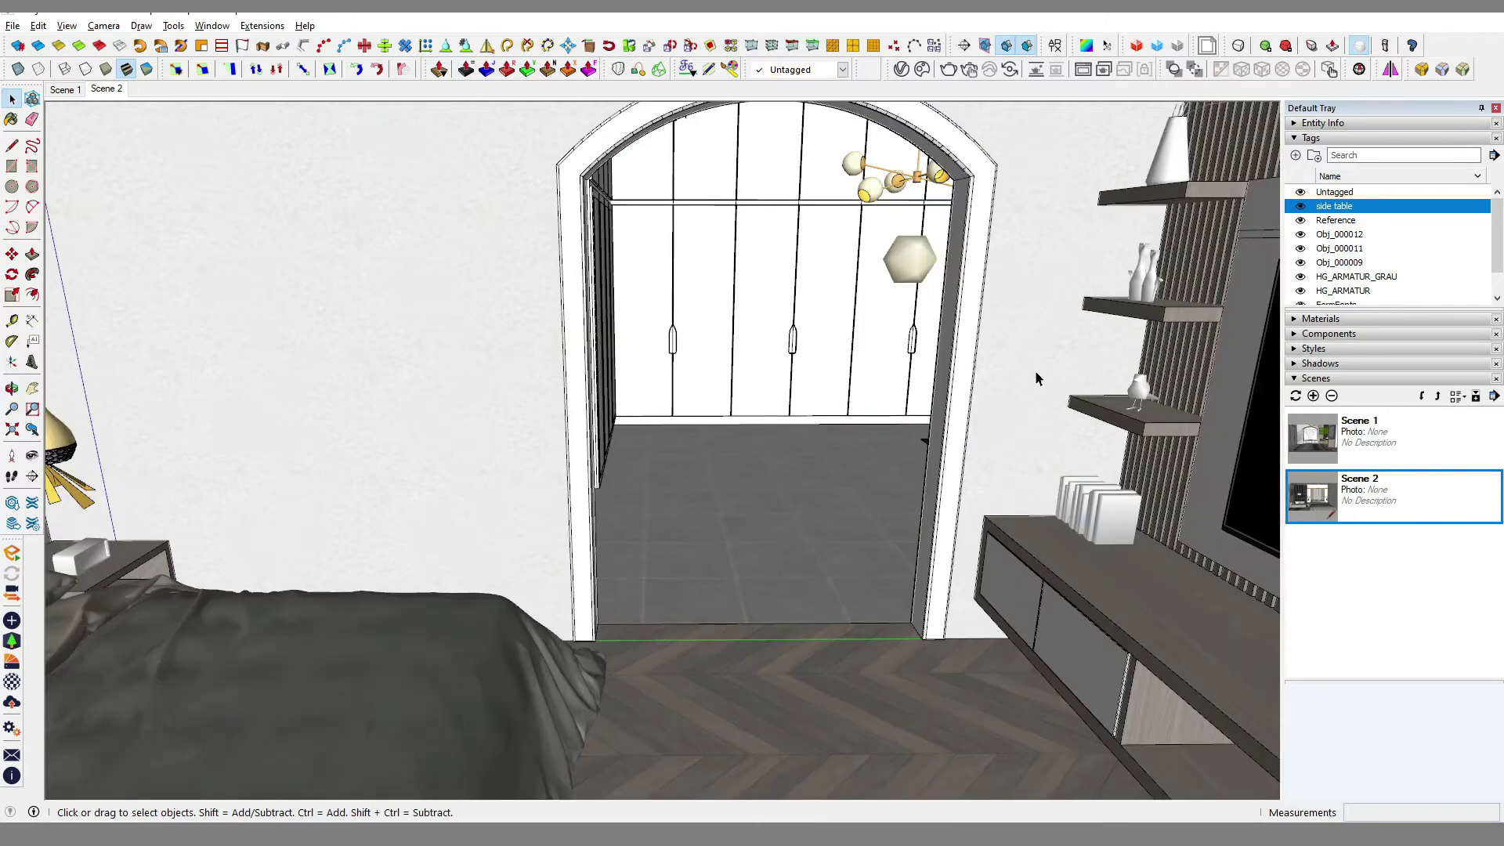
{"action": "middle_click_drag", "start_coordinate": [1035, 378], "coordinate": [843, 538]}
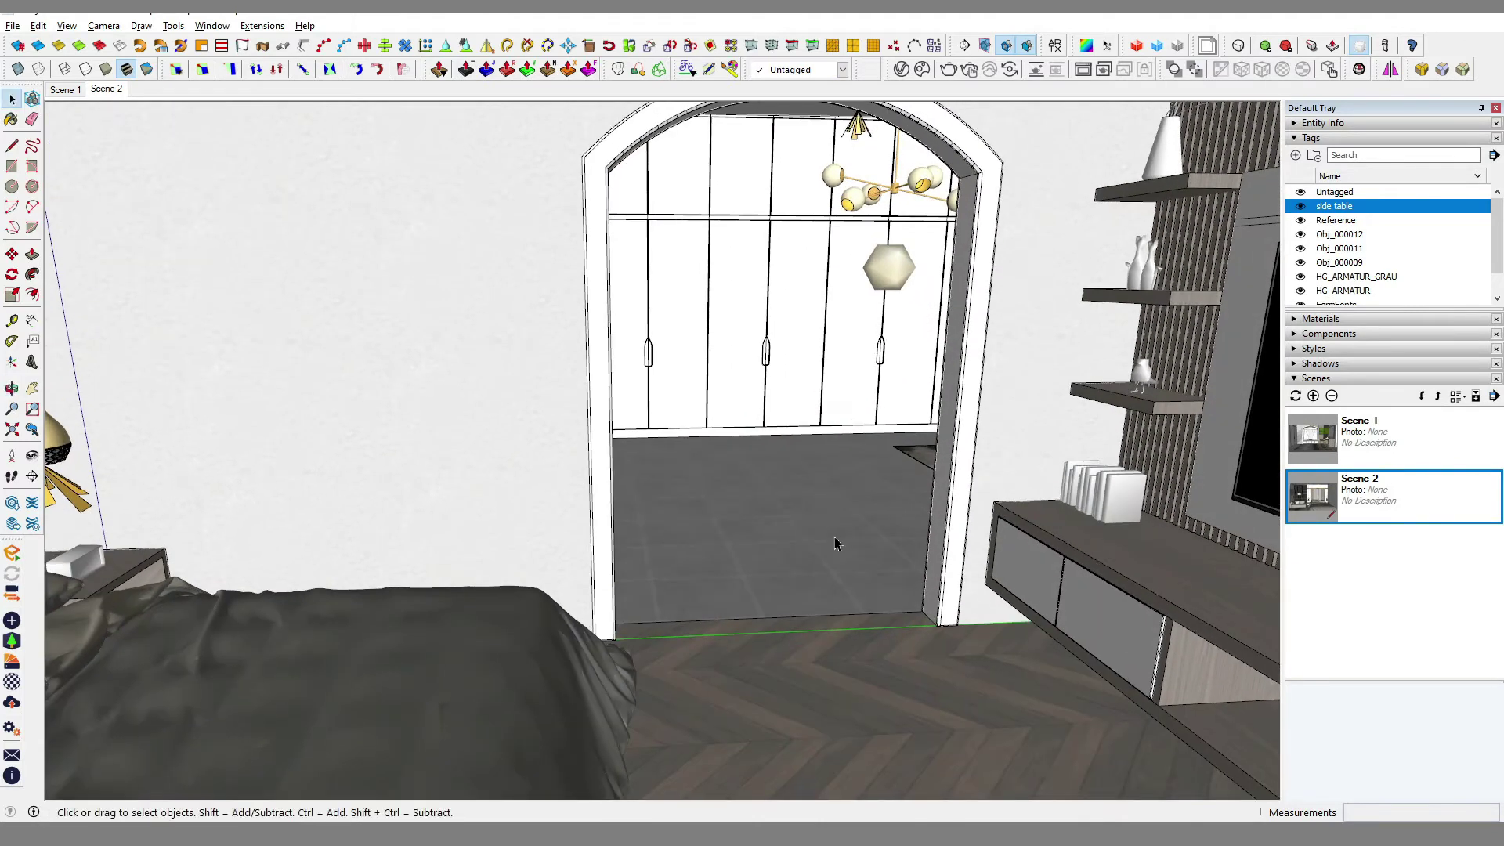
Select the wardrobe and bed, invert the selection around the bed, and show back edges
{"action": "left_click", "coordinate": [976, 435]}
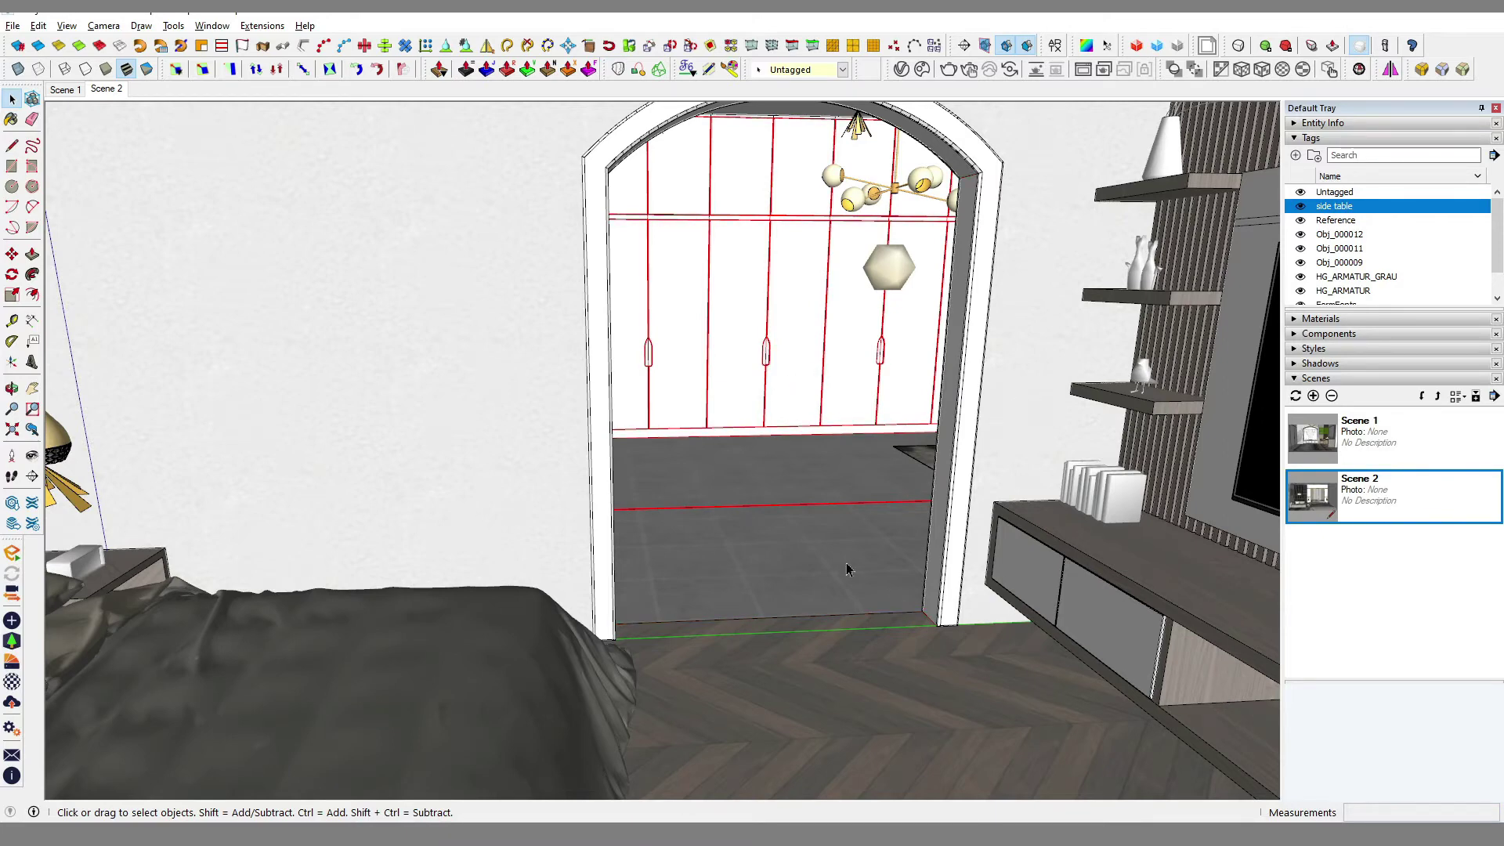
{"action": "left_click", "coordinate": [518, 679]}
{"action": "right_click", "coordinate": [514, 677]}
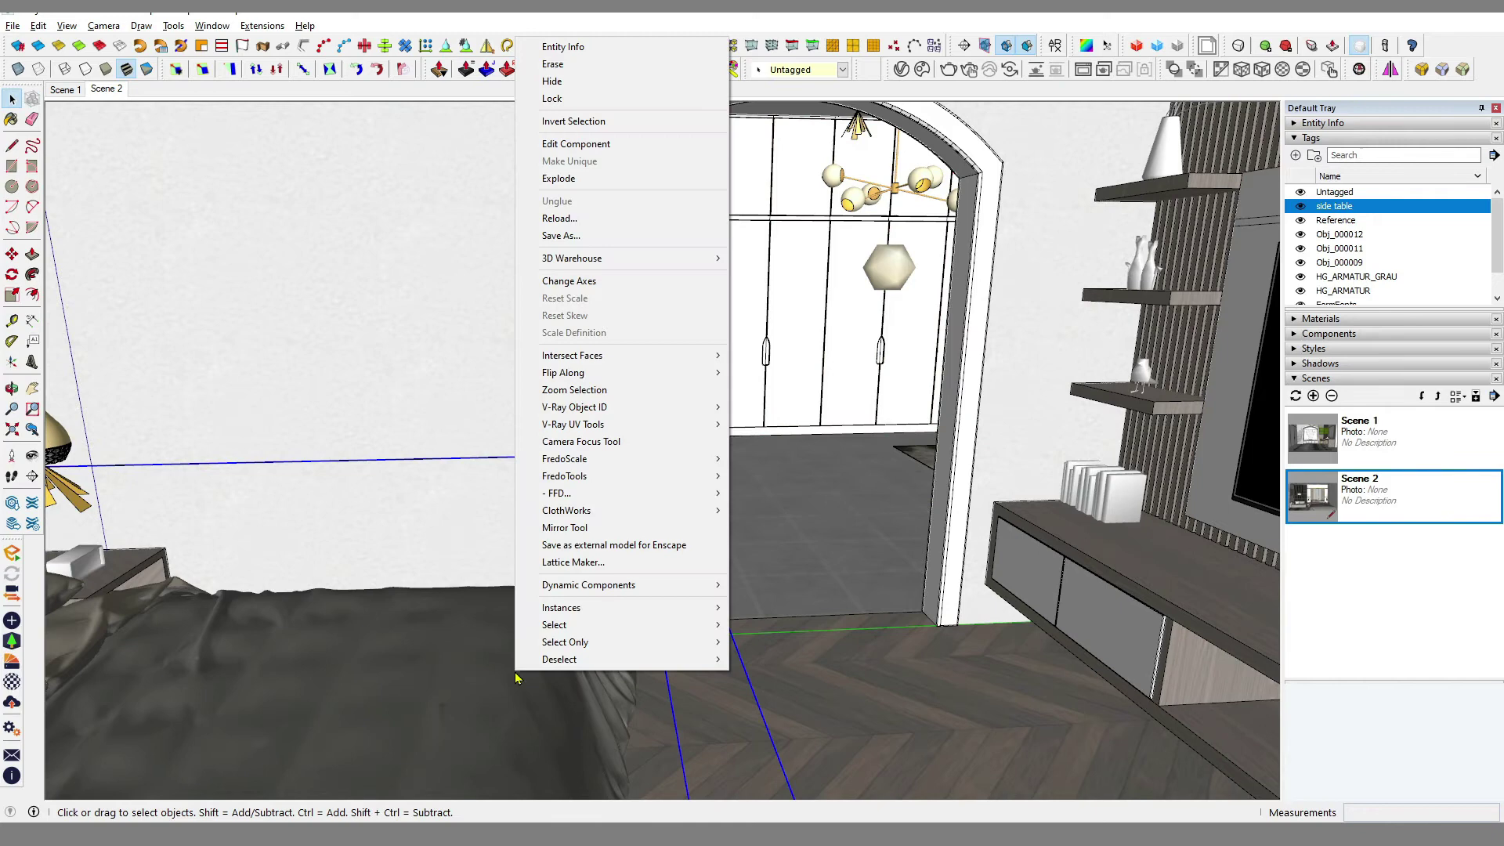
{"action": "left_click", "coordinate": [574, 121]}
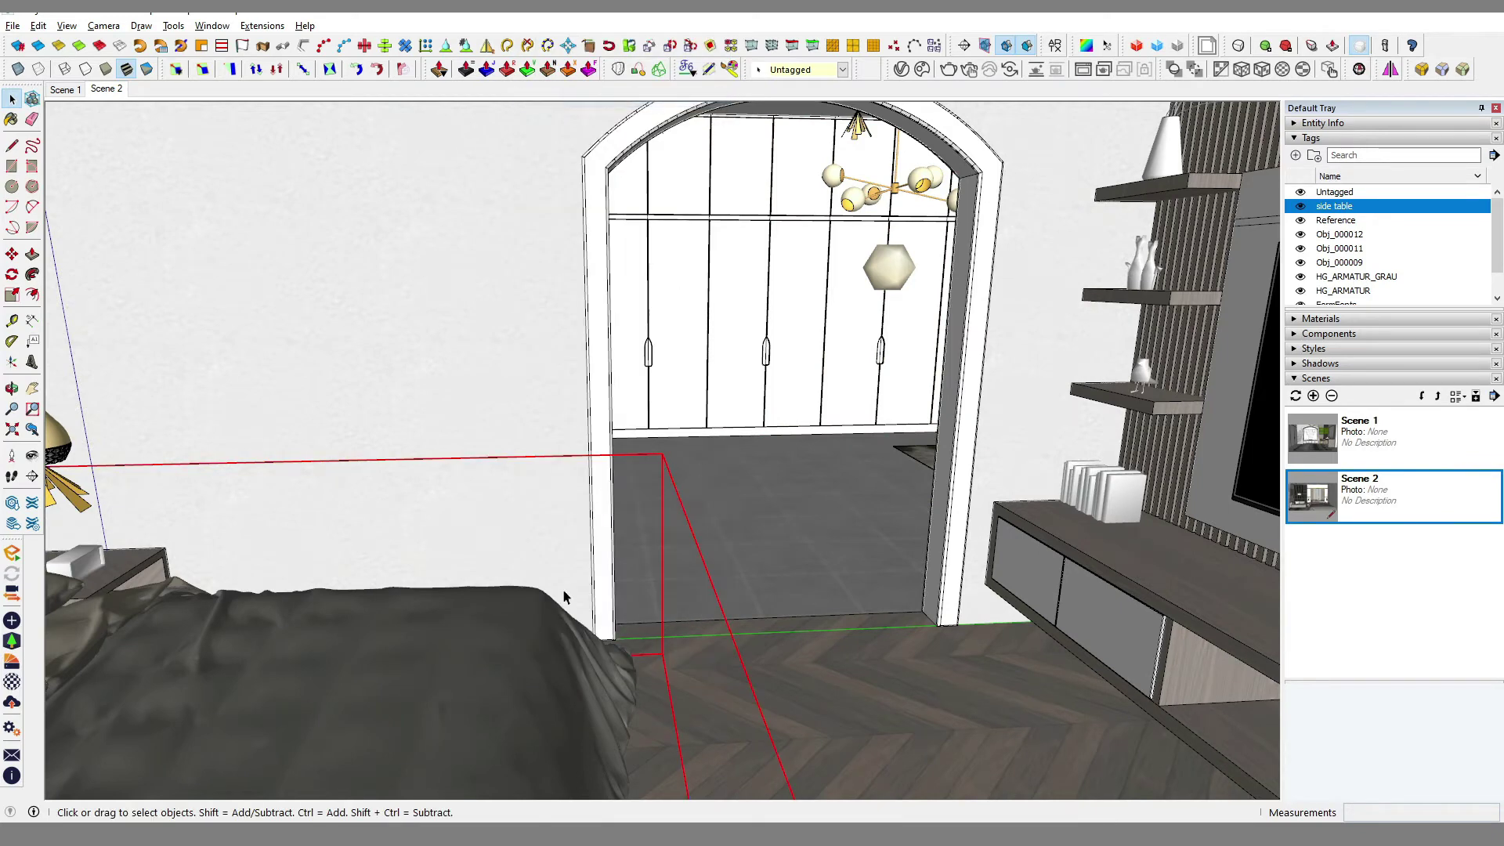
{"action": "left_click", "coordinate": [500, 633]}
{"action": "key", "text": "k"}
{"action": "middle_click_drag", "start_coordinate": [754, 551], "coordinate": [809, 514]}
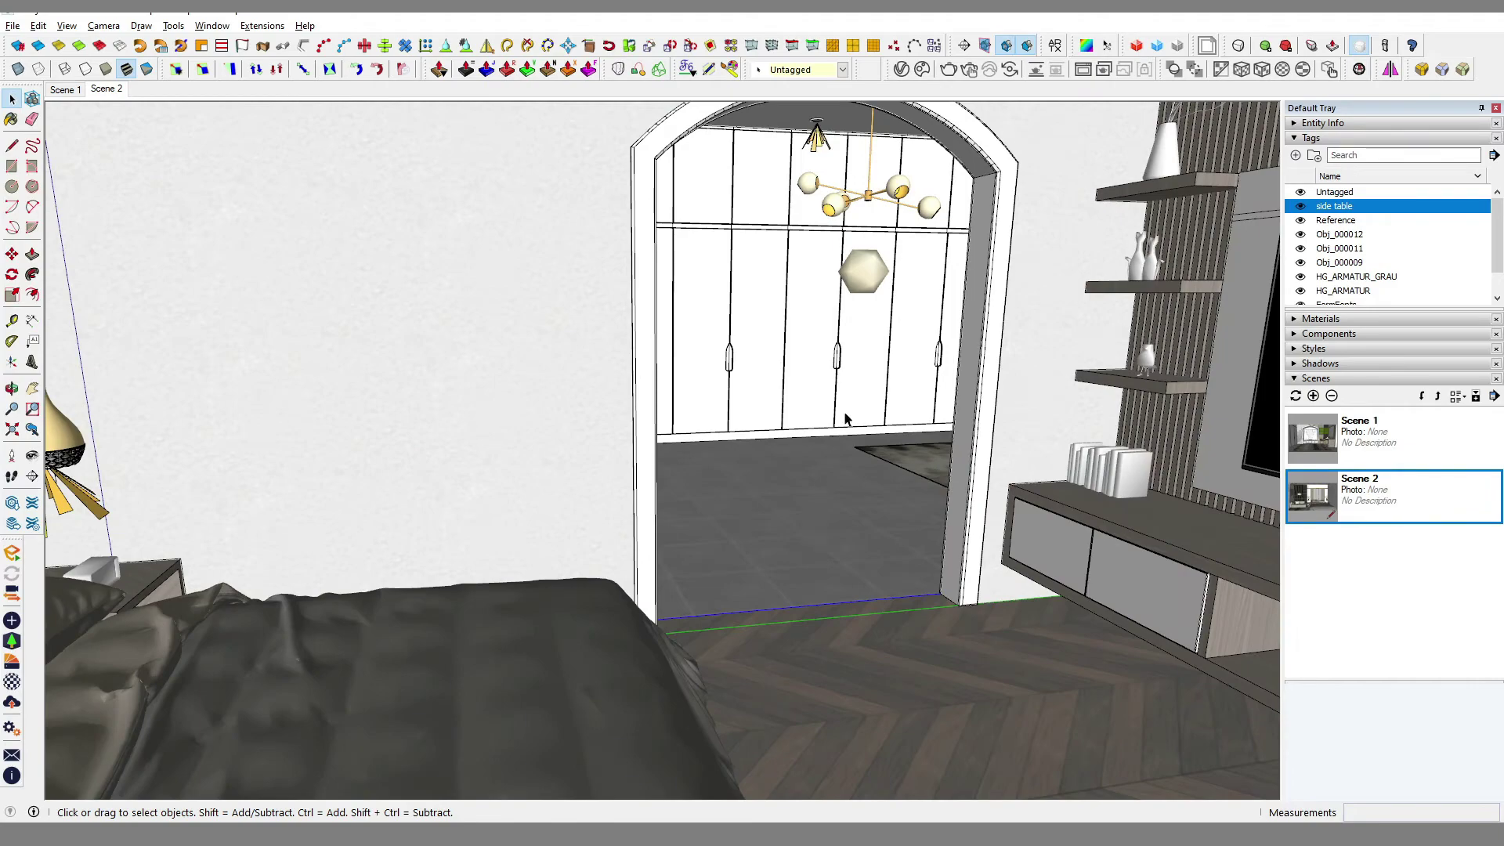
{"action": "scroll", "coordinate": [905, 423], "scroll_direction": "down", "scroll_amount": 5}
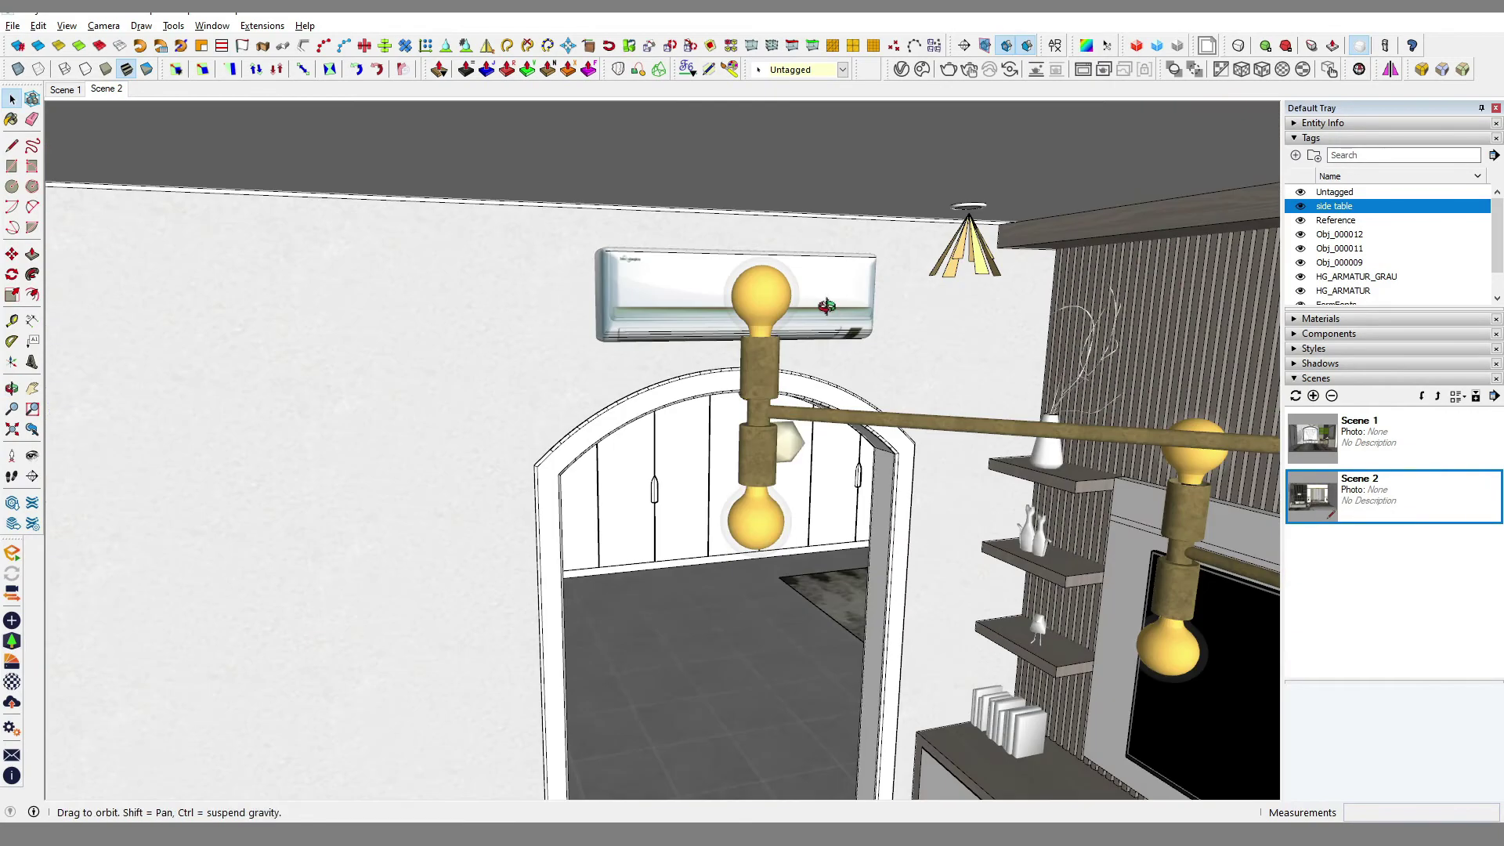
Orbit to a top-down floor plan view and save it as Scene 3
{"action": "middle_click_drag", "start_coordinate": [822, 353], "coordinate": [766, 594]}
{"action": "scroll", "coordinate": [765, 594], "scroll_direction": "down", "scroll_amount": 8}
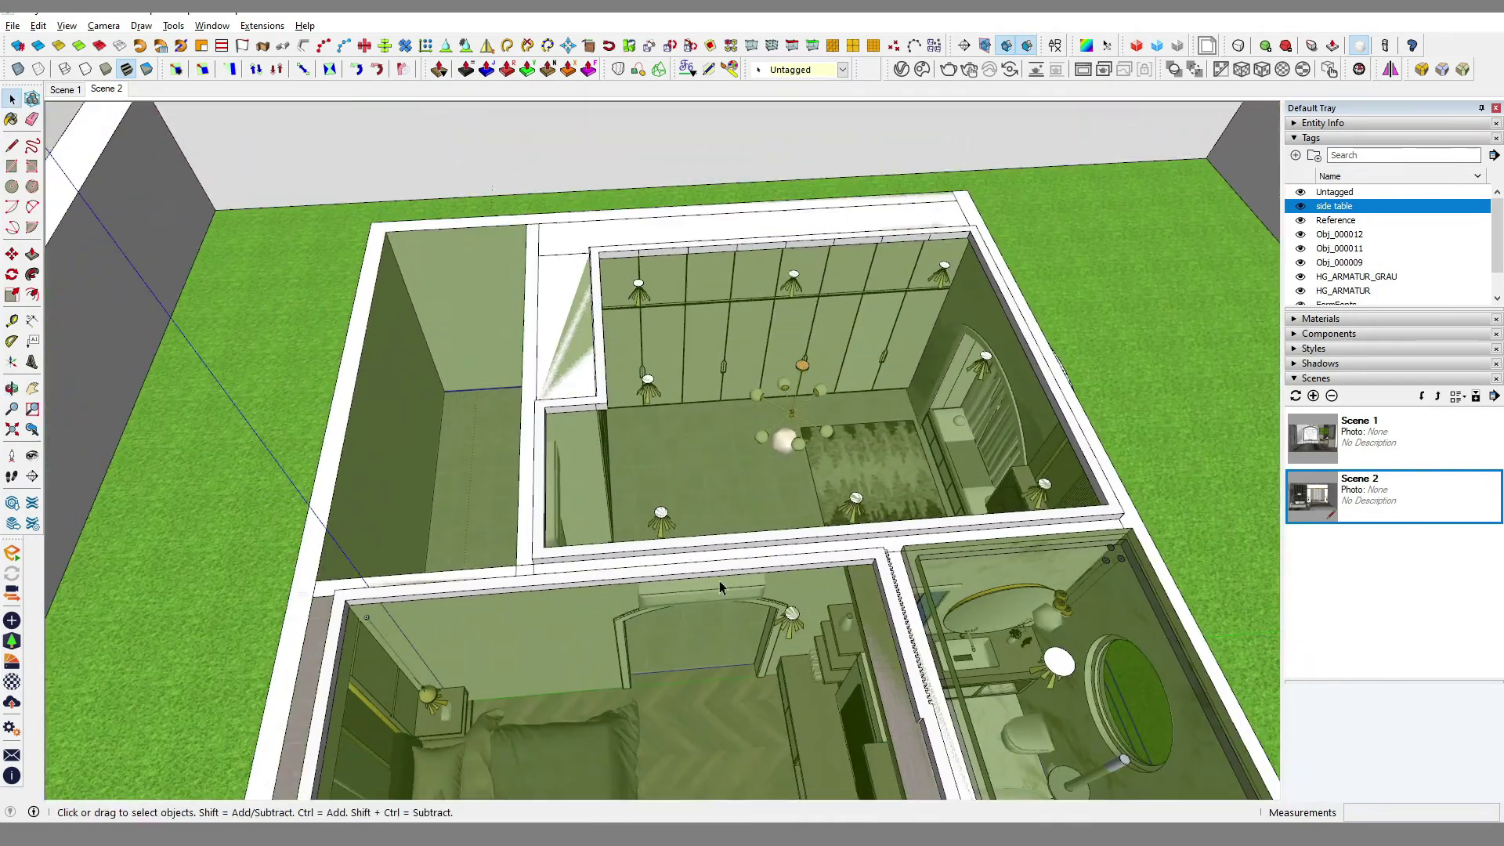
{"action": "scroll", "coordinate": [720, 581], "scroll_direction": "down", "scroll_amount": 4}
{"action": "scroll", "coordinate": [744, 477], "scroll_direction": "up", "scroll_amount": 3}
{"action": "scroll", "coordinate": [744, 475], "scroll_direction": "down", "scroll_amount": 3}
{"action": "mouse_move", "coordinate": [781, 414]}
{"action": "middle_mouse_down"}
{"action": "mouse_move", "coordinate": [752, 452]}
{"action": "mouse_move", "coordinate": [837, 435]}
{"action": "middle_mouse_up"}
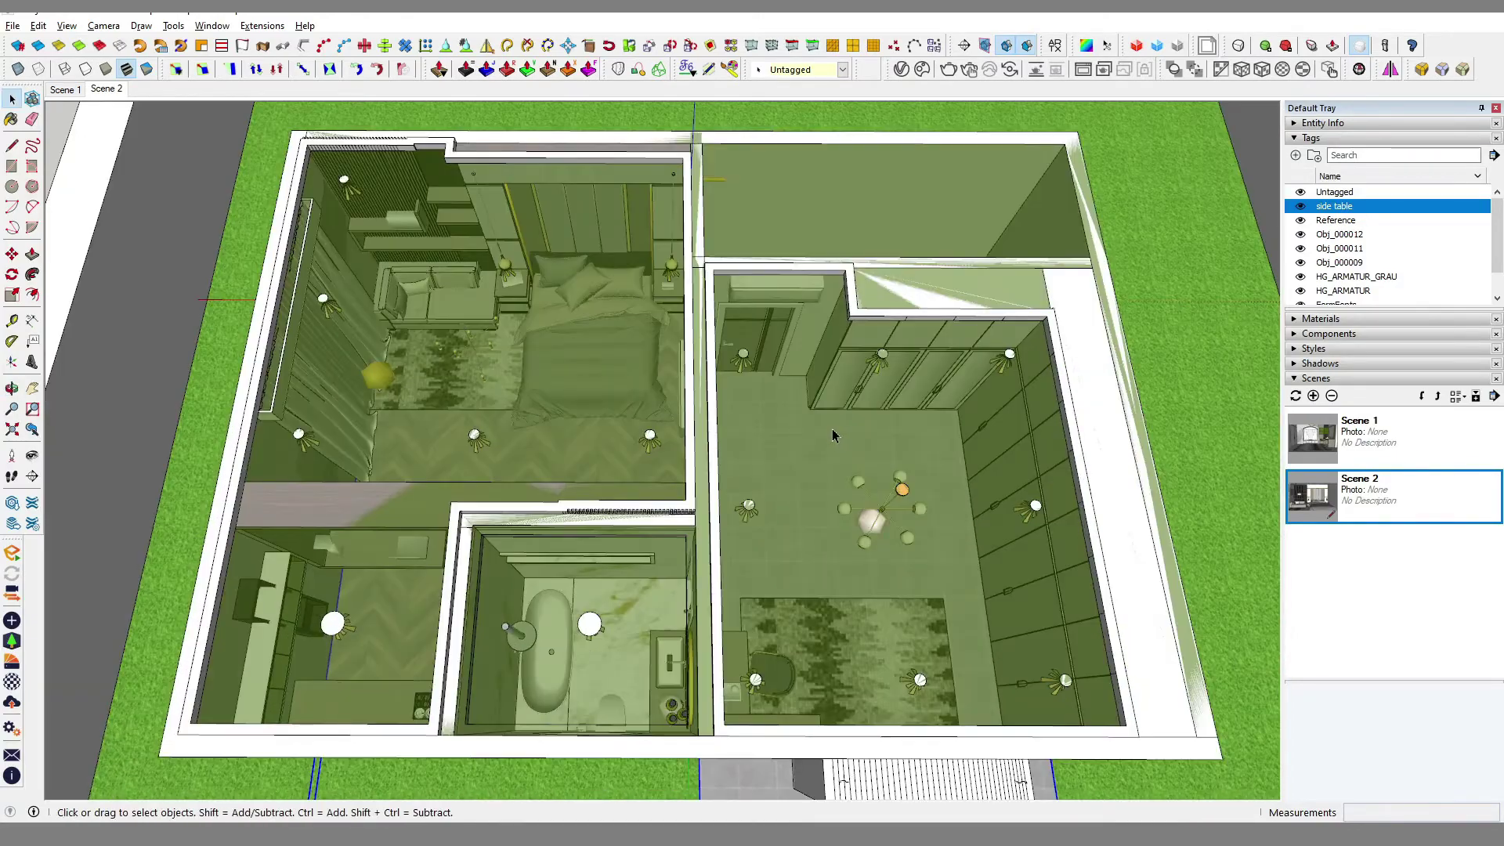
{"action": "left_click", "coordinate": [1314, 397]}
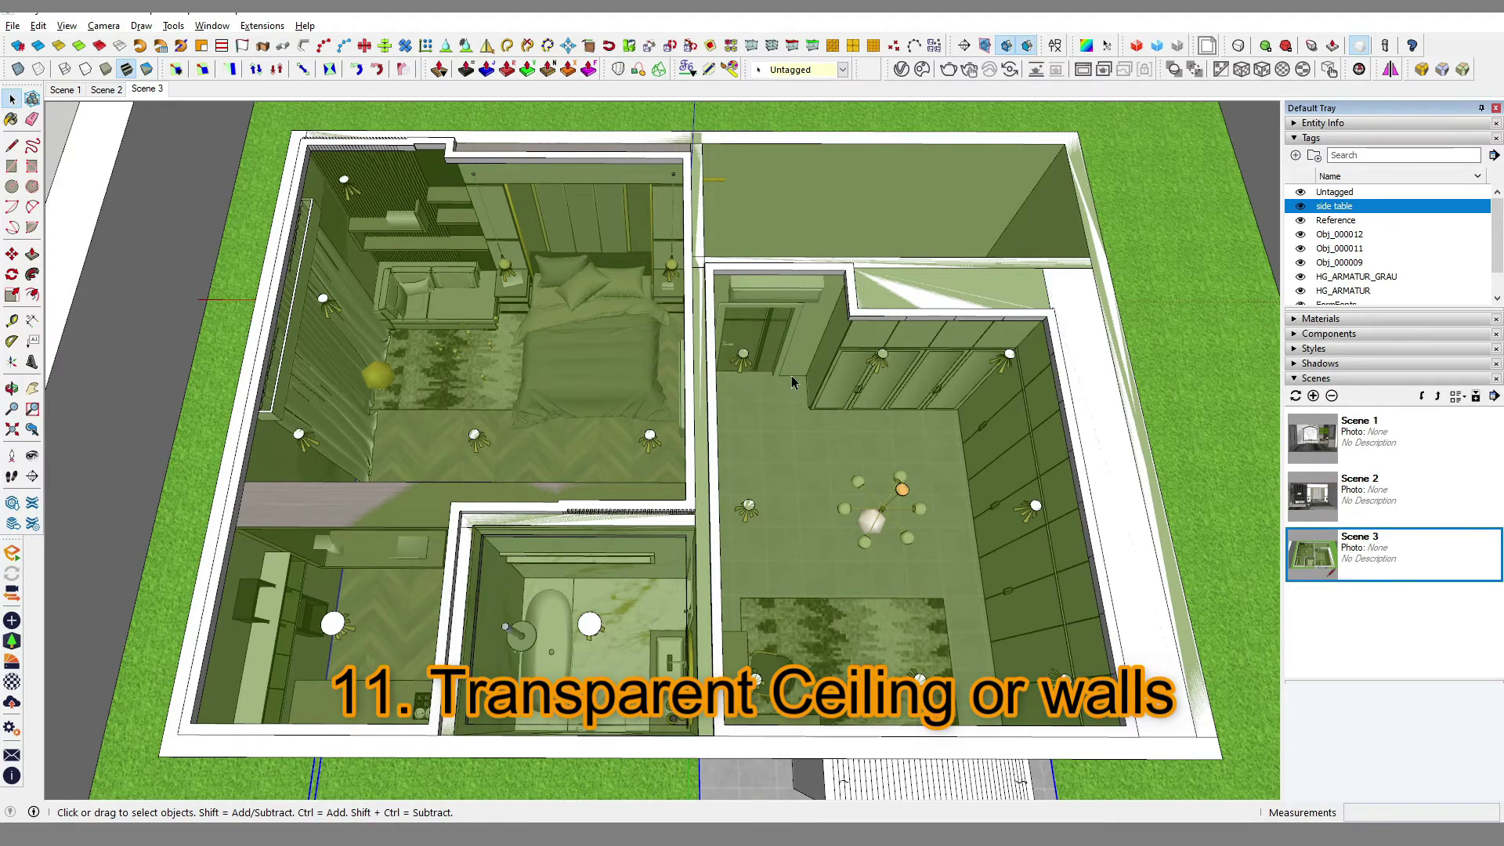
{"action": "scroll", "coordinate": [821, 385], "scroll_direction": "up", "scroll_amount": 3}
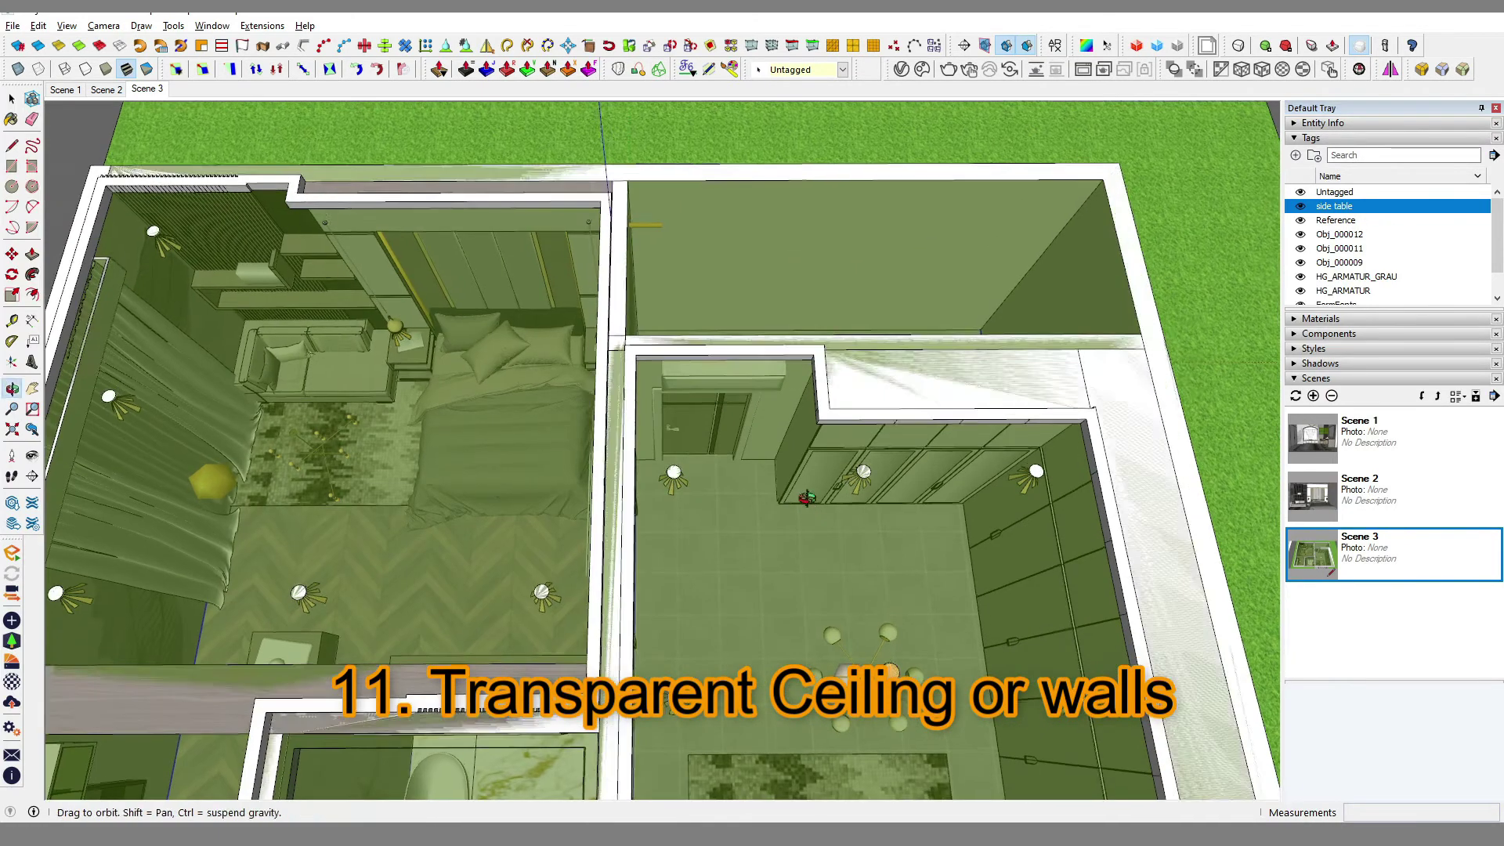
Select the ceiling group, toggle the Ceiling tag's visibility, and view the wardrobe room
{"action": "middle_click_drag", "start_coordinate": [788, 493], "coordinate": [858, 535]}
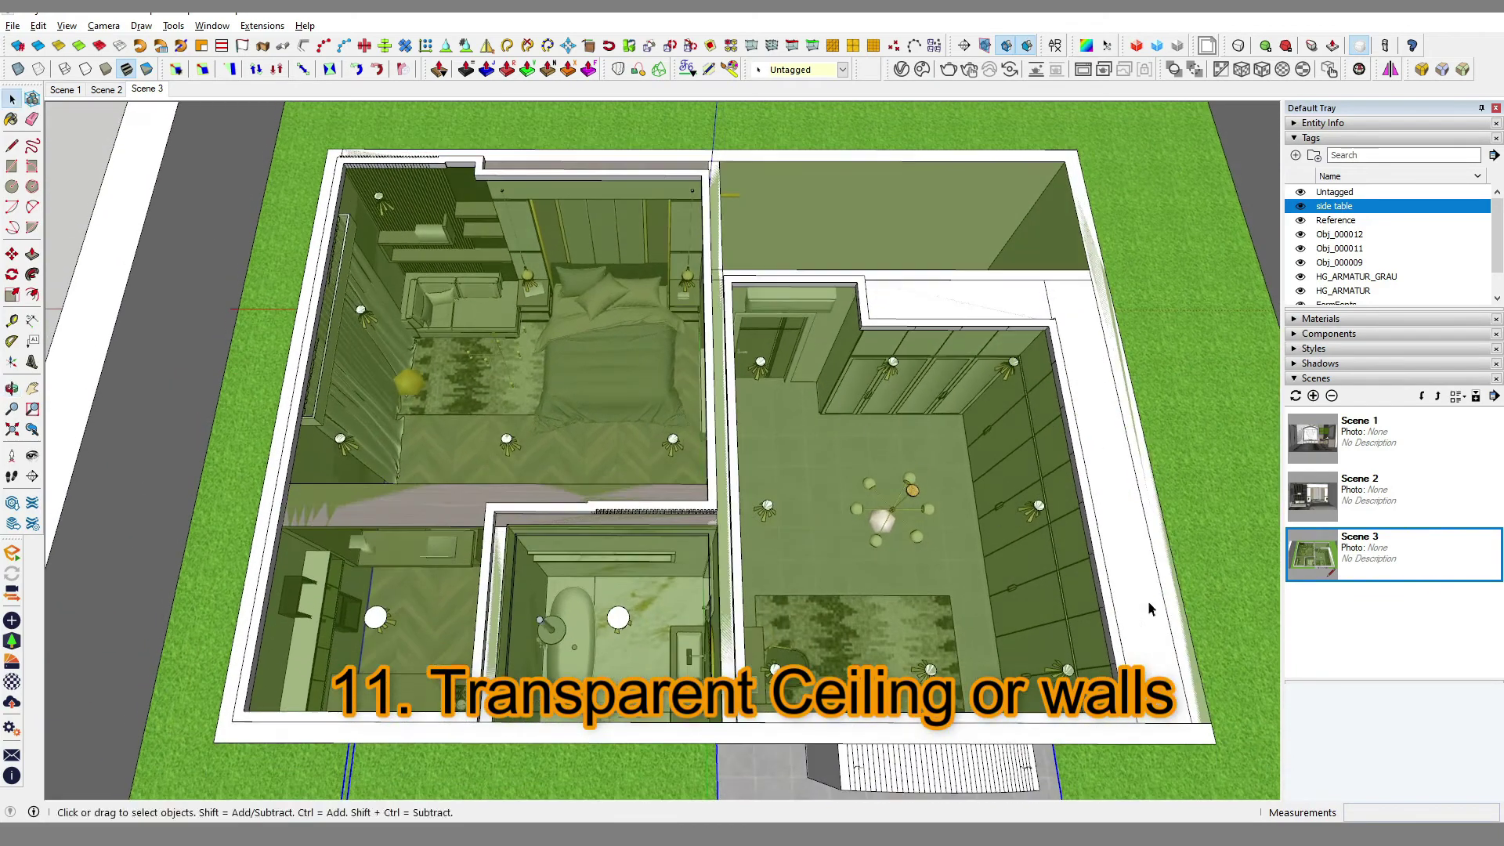
{"action": "left_click", "coordinate": [850, 429]}
{"action": "scroll", "coordinate": [1352, 259], "scroll_direction": "down", "scroll_amount": 2}
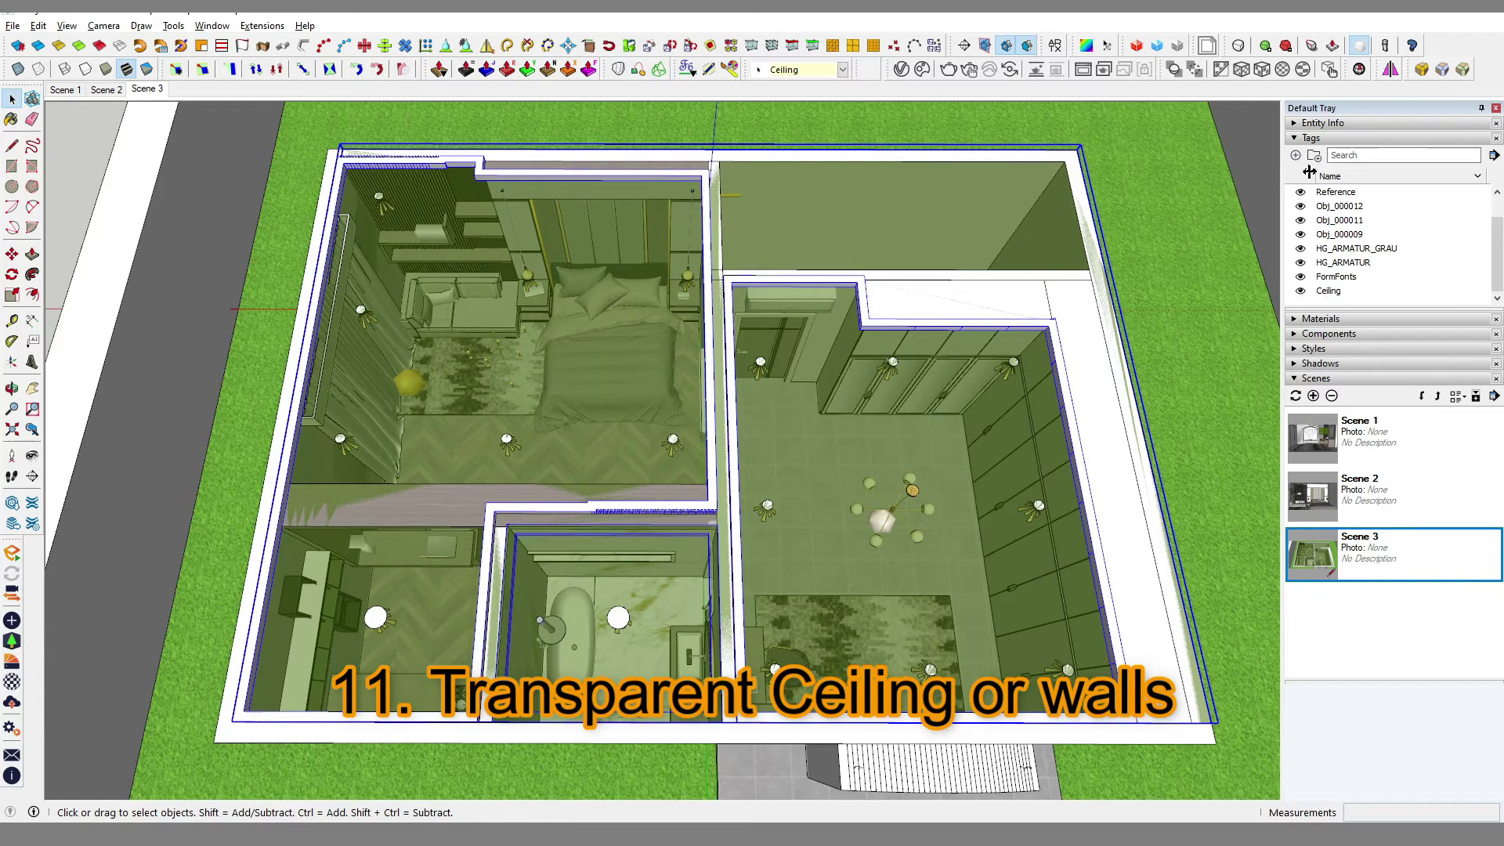
{"action": "left_click", "coordinate": [1300, 292]}
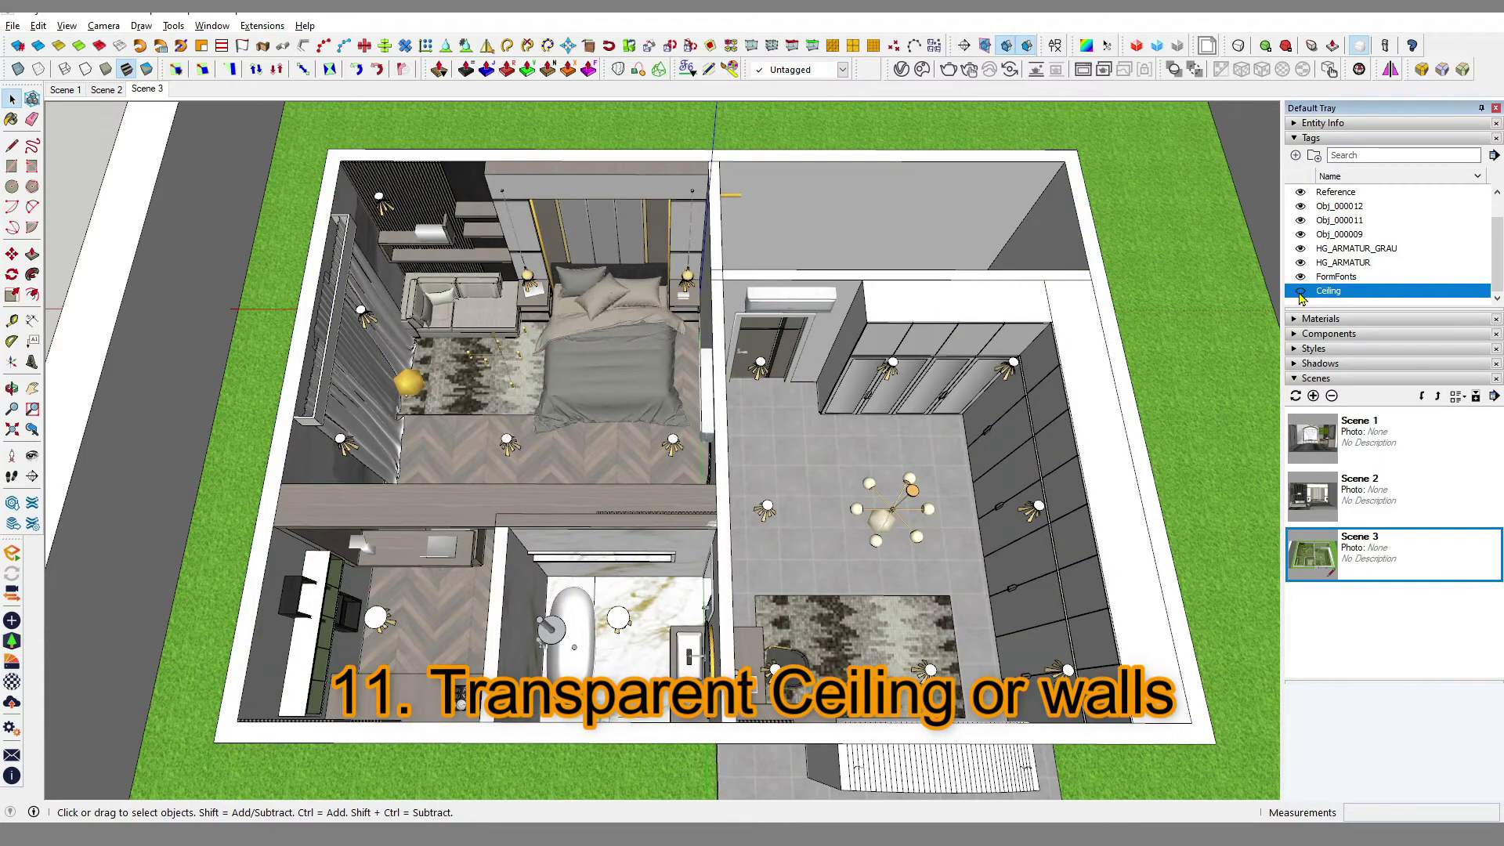
{"action": "left_click", "coordinate": [1300, 292]}
{"action": "left_click", "coordinate": [1300, 292]}
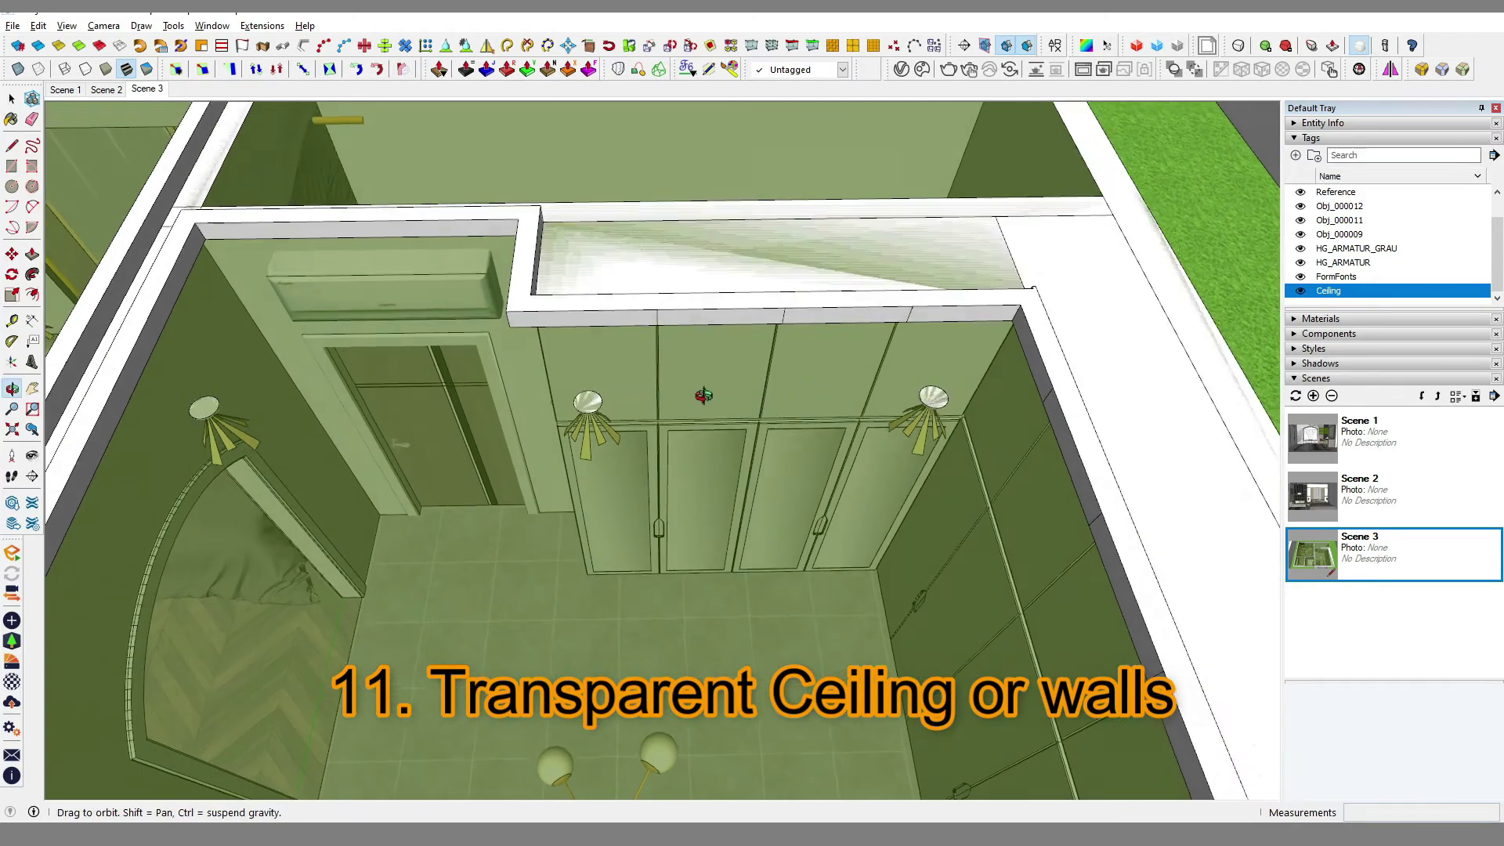
{"action": "mouse_move", "coordinate": [699, 419]}
{"action": "middle_mouse_down"}
{"action": "mouse_move", "coordinate": [687, 388]}
{"action": "mouse_move", "coordinate": [675, 432]}
{"action": "middle_mouse_up"}
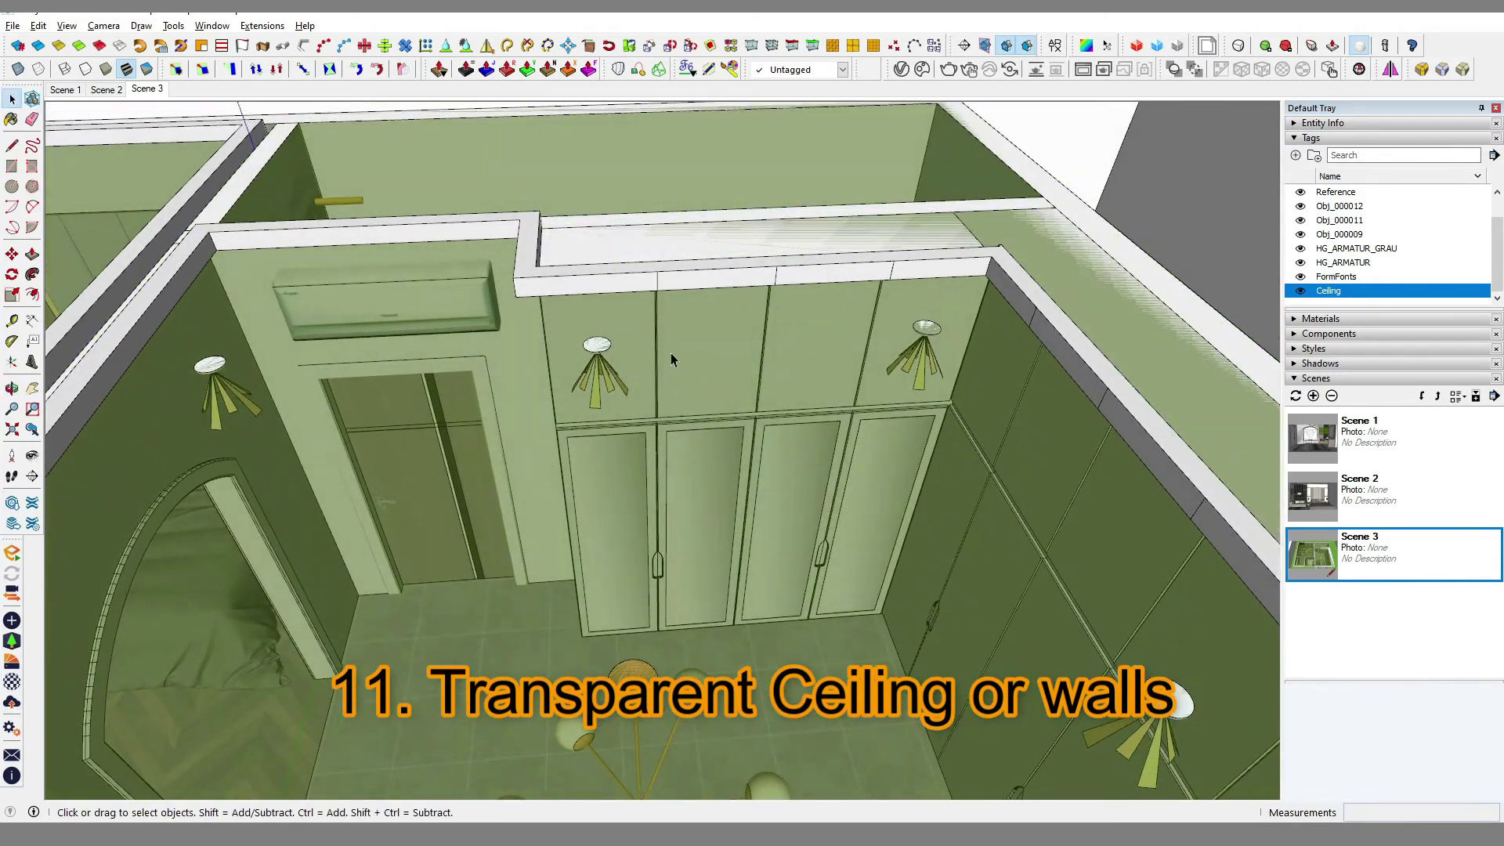
{"action": "mouse_move", "coordinate": [671, 353]}
{"action": "middle_mouse_down"}
{"action": "mouse_move", "coordinate": [730, 369]}
{"action": "mouse_move", "coordinate": [739, 283]}
{"action": "middle_mouse_up"}
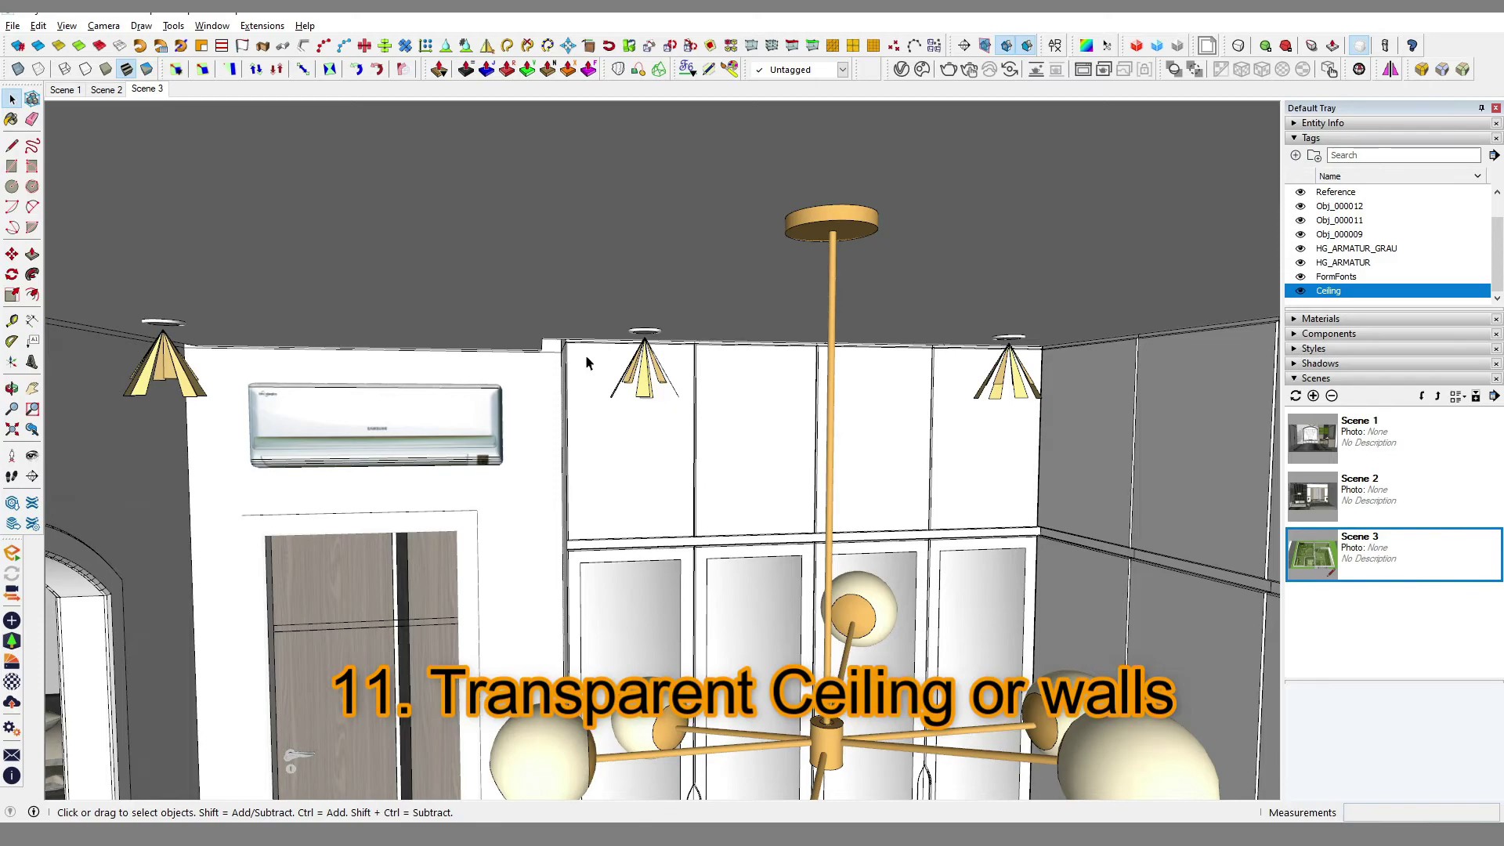
{"action": "scroll", "coordinate": [586, 355], "scroll_direction": "up", "scroll_amount": 3}
{"action": "scroll", "coordinate": [585, 356], "scroll_direction": "up", "scroll_amount": 2}
Scale up the flat plane over the rug by the desk
{"action": "middle_click_drag", "start_coordinate": [586, 355], "coordinate": [613, 412]}
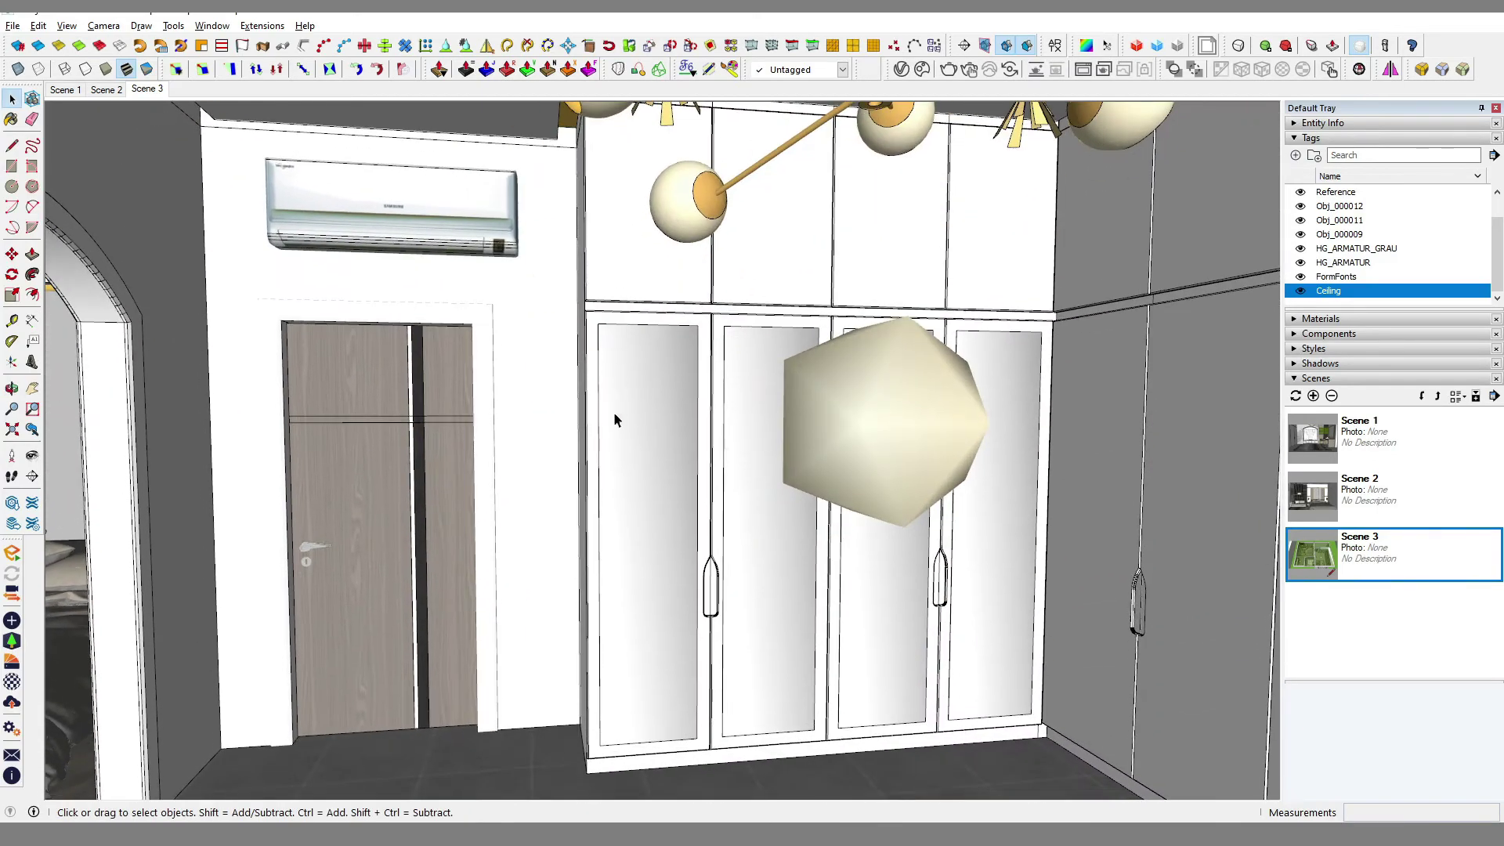
{"action": "scroll", "coordinate": [614, 413], "scroll_direction": "down", "scroll_amount": 3}
{"action": "scroll", "coordinate": [613, 412], "scroll_direction": "down", "scroll_amount": 3}
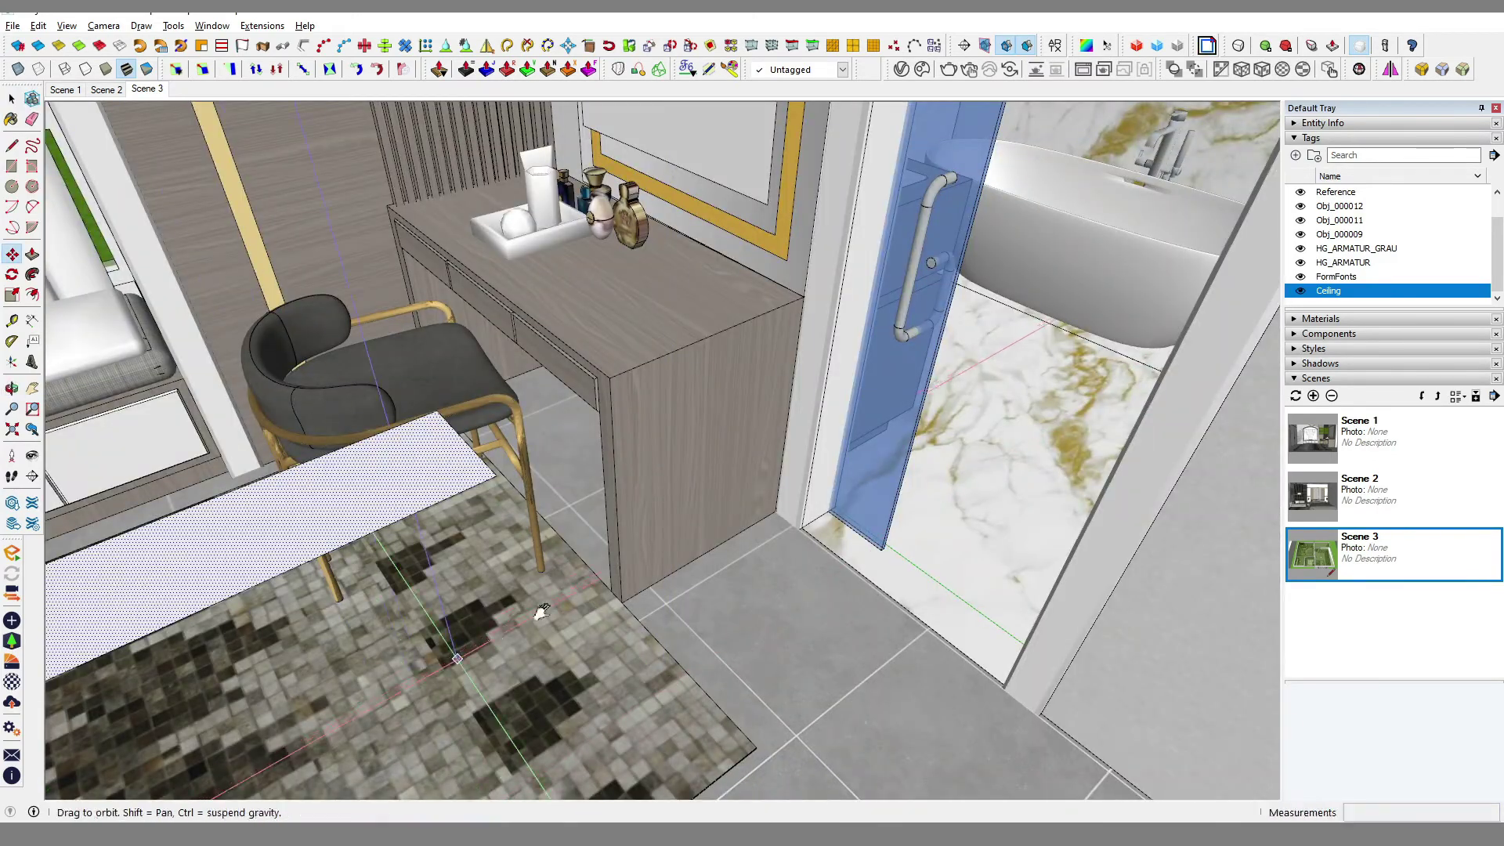
{"action": "middle_click_drag", "start_coordinate": [541, 612], "coordinate": [591, 571]}
{"action": "left_click", "coordinate": [592, 572]}
{"action": "key", "text": "s"}
{"action": "left_click_drag", "start_coordinate": [483, 479], "coordinate": [583, 569]}
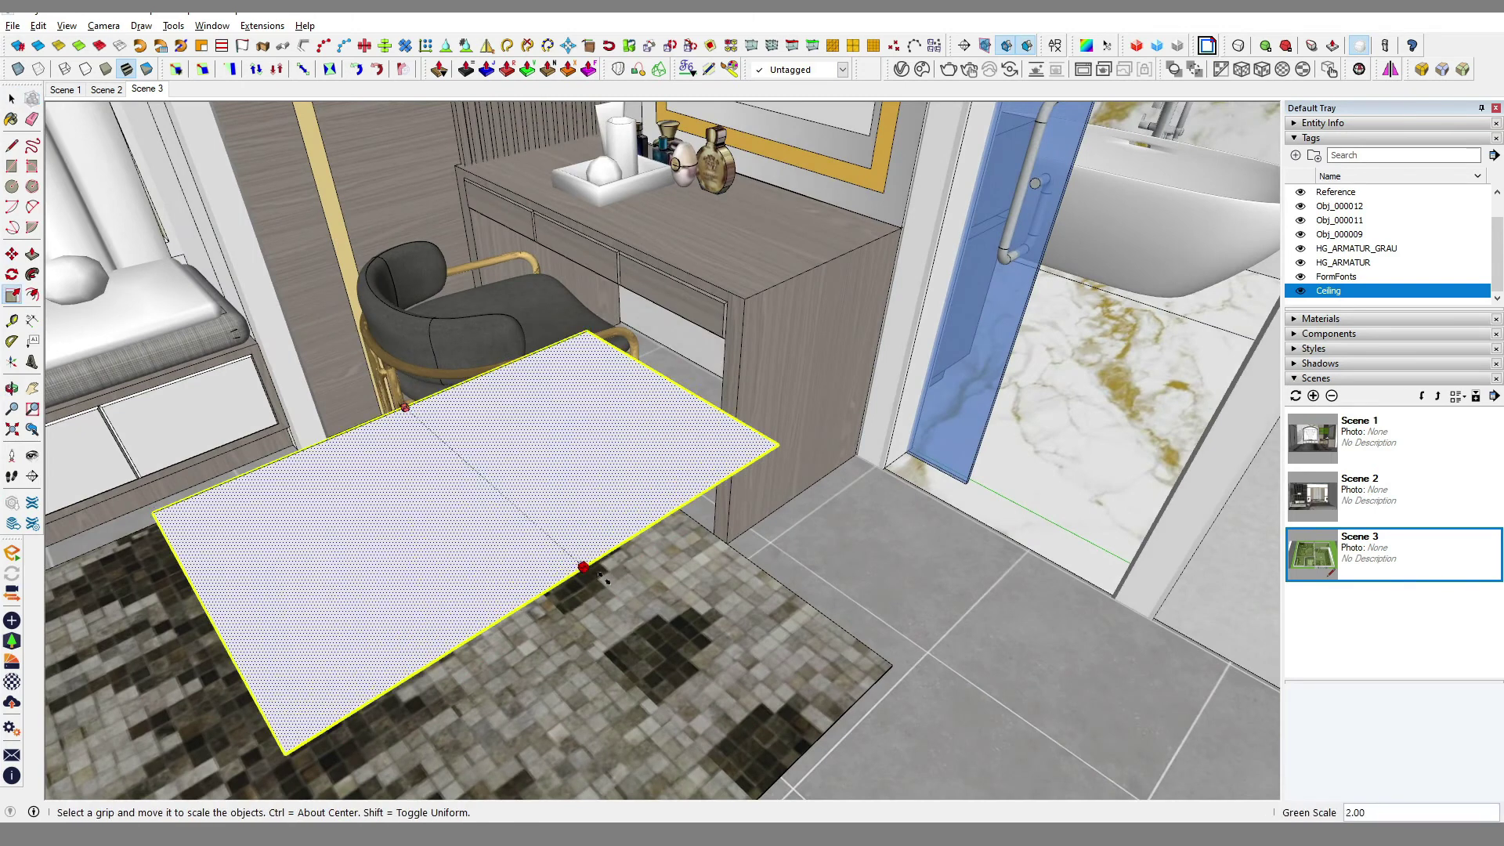
{"action": "left_click", "coordinate": [607, 578]}
{"action": "key", "text": "space"}
Paint the plane with Translucent Glass Dark Green from the Materials panel
{"action": "left_click", "coordinate": [1295, 318]}
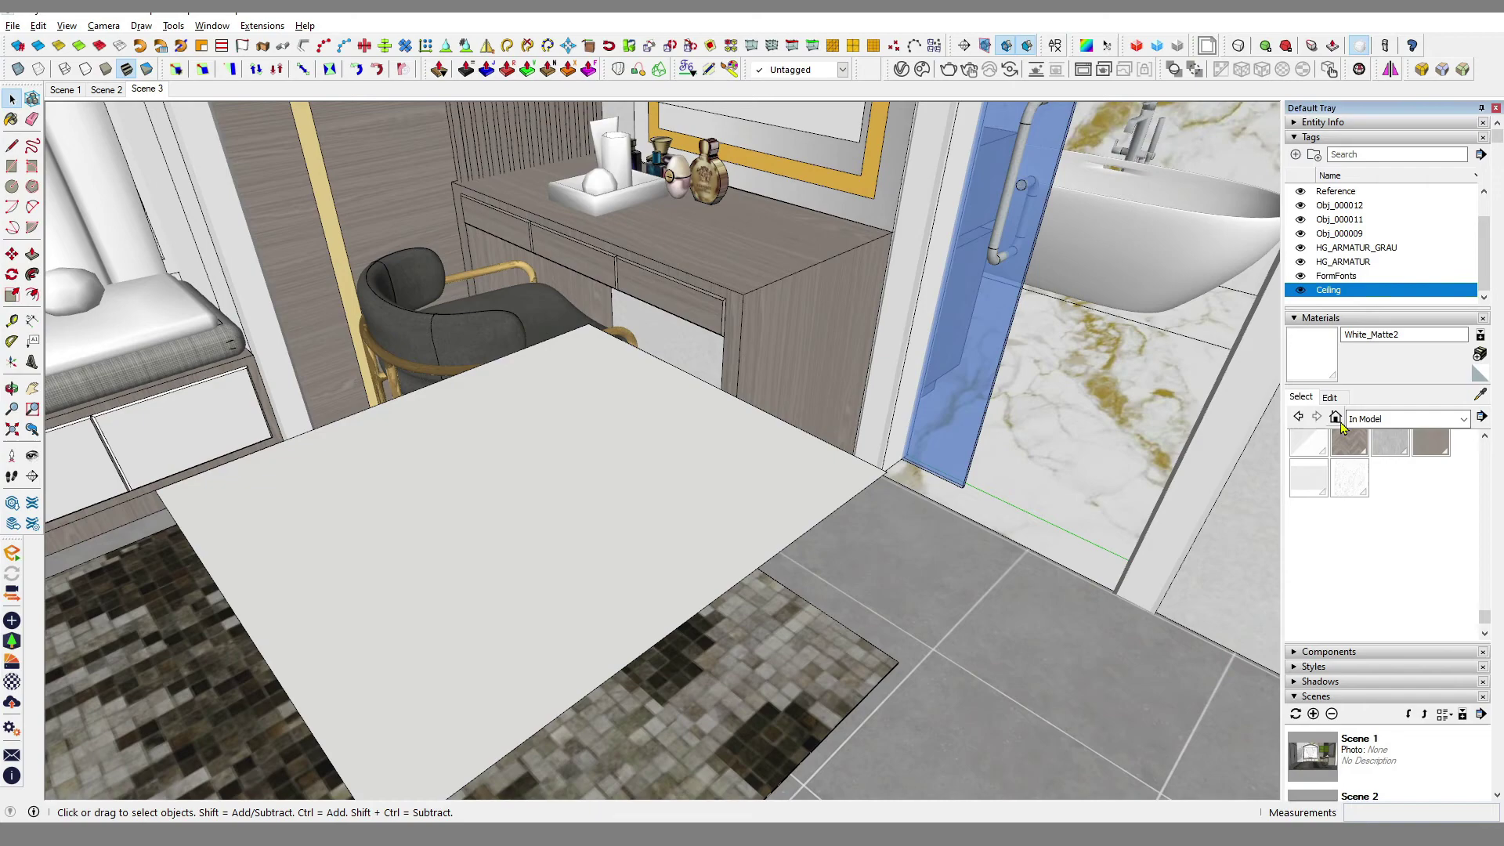
{"action": "left_click", "coordinate": [1341, 421]}
{"action": "middle_click_drag", "start_coordinate": [752, 495], "coordinate": [819, 260]}
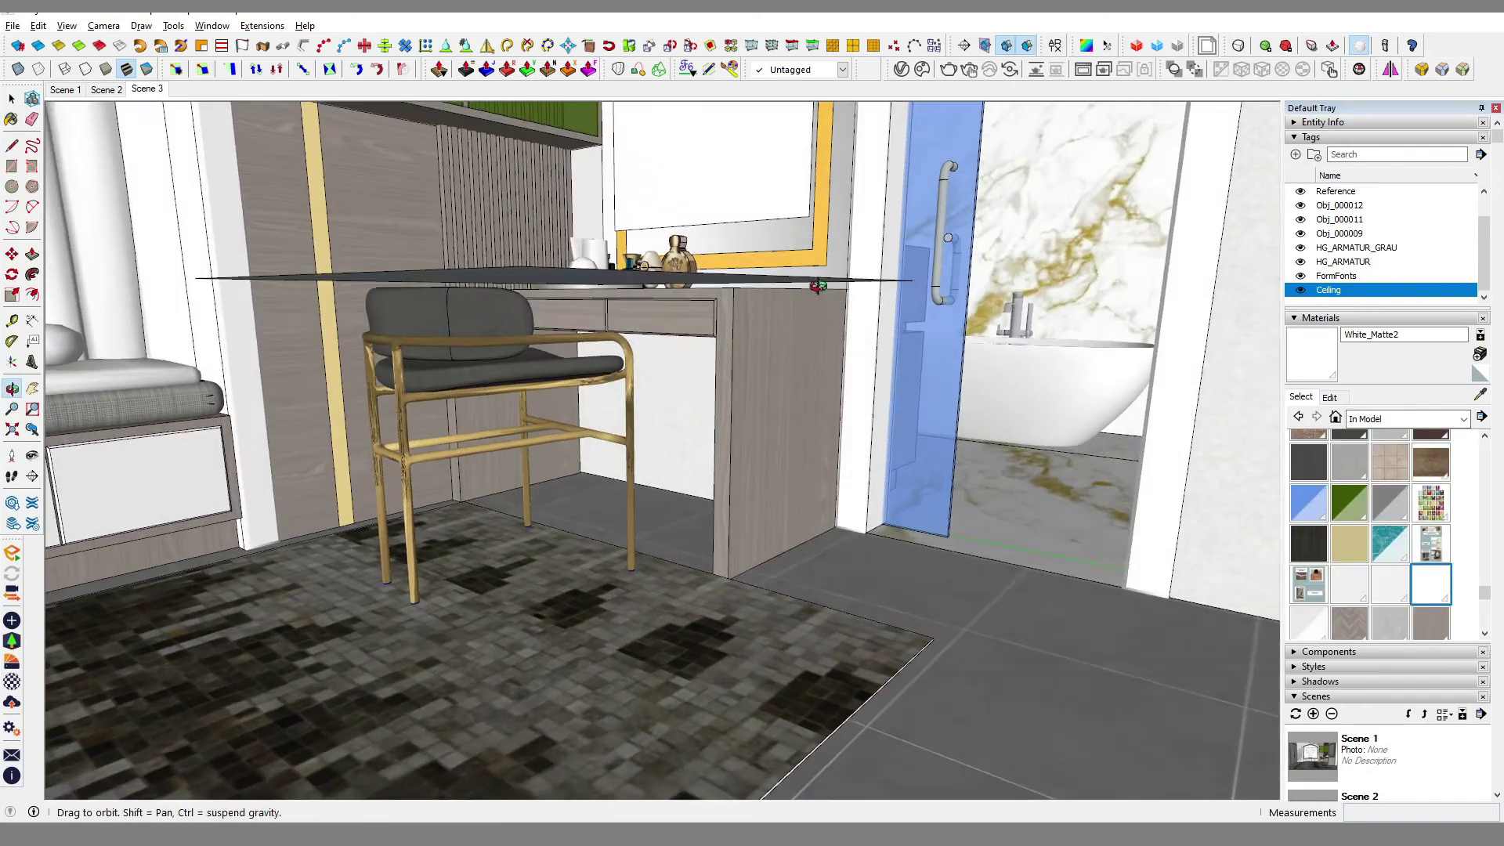
{"action": "middle_click_drag", "start_coordinate": [705, 294], "coordinate": [605, 405]}
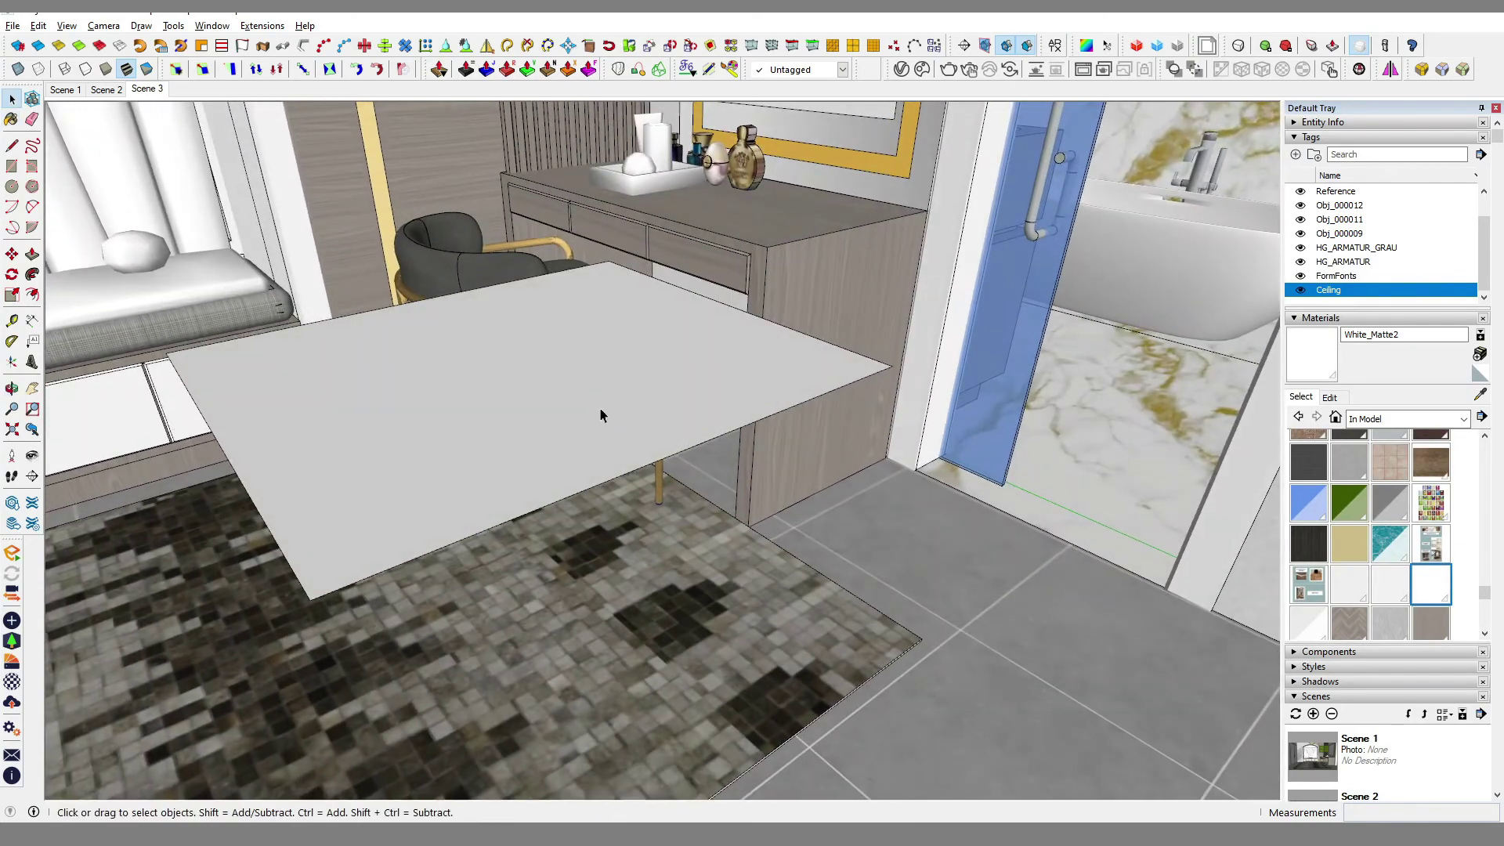
{"action": "left_click", "coordinate": [615, 398]}
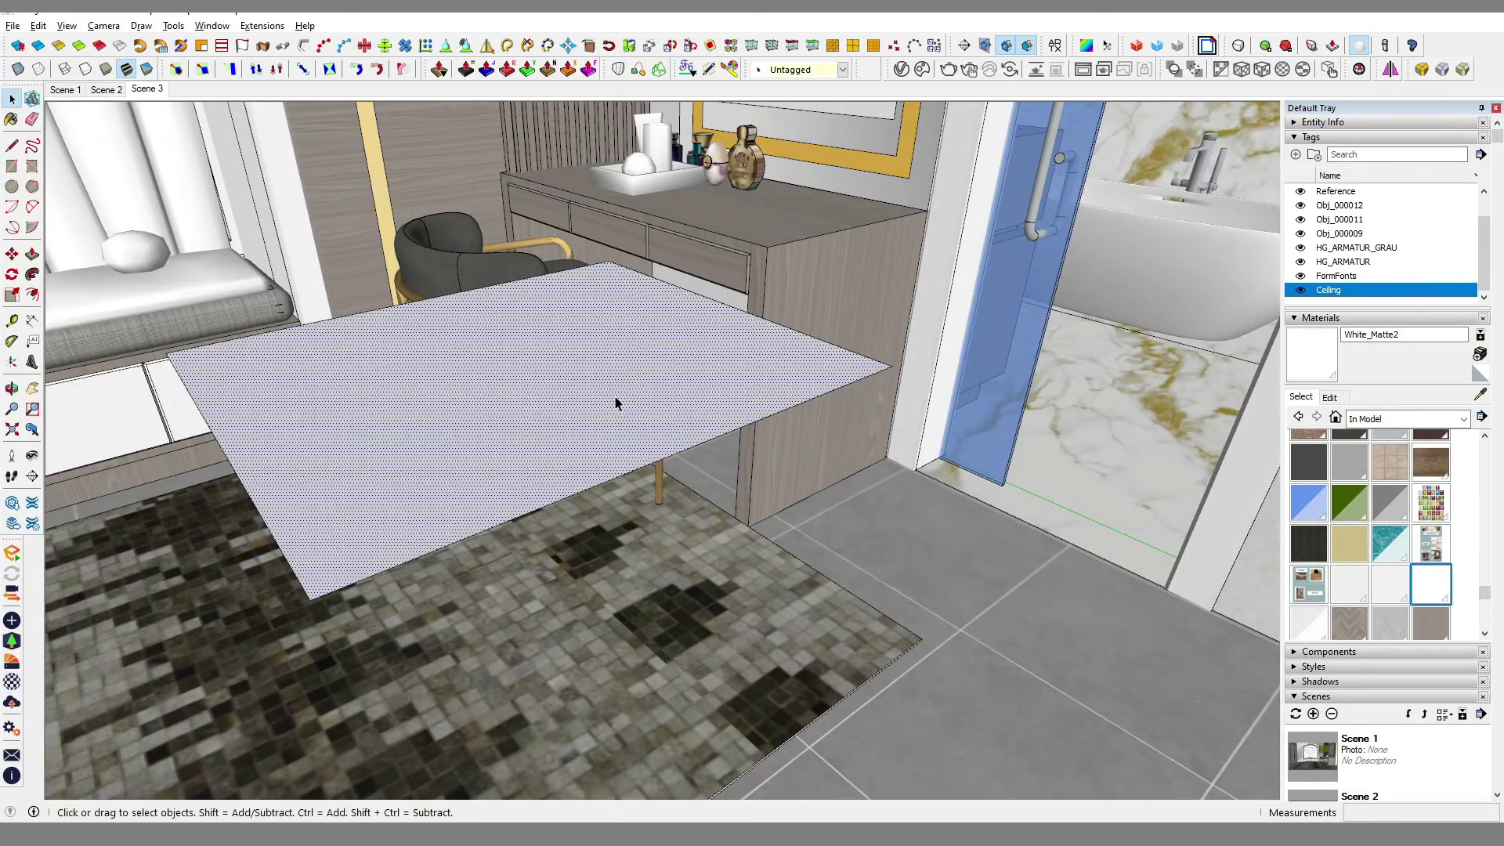
{"action": "left_click", "coordinate": [1350, 503]}
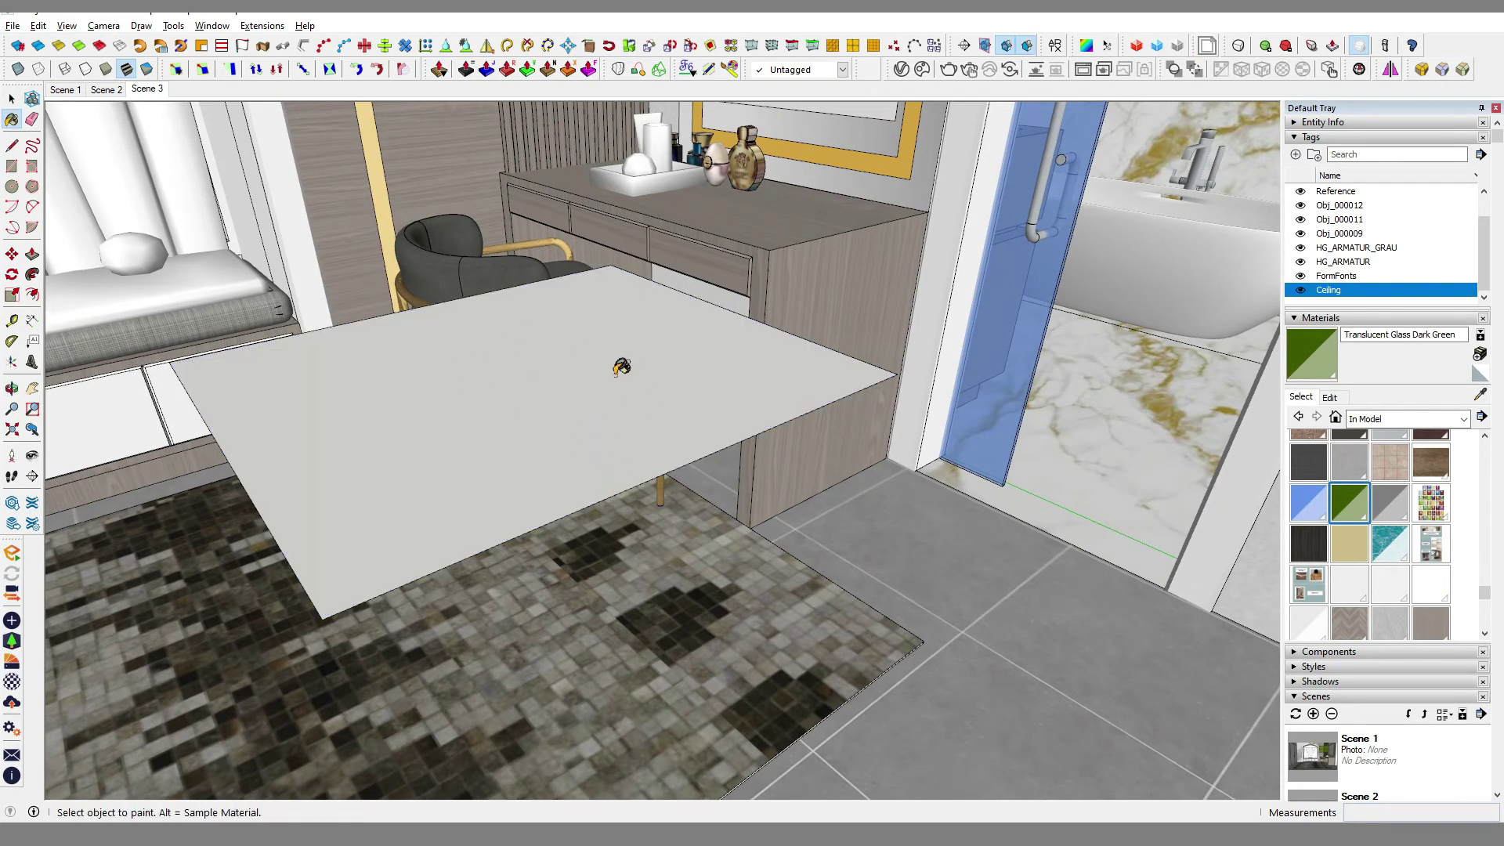
{"action": "left_click", "coordinate": [634, 370]}
{"action": "key", "text": "space"}
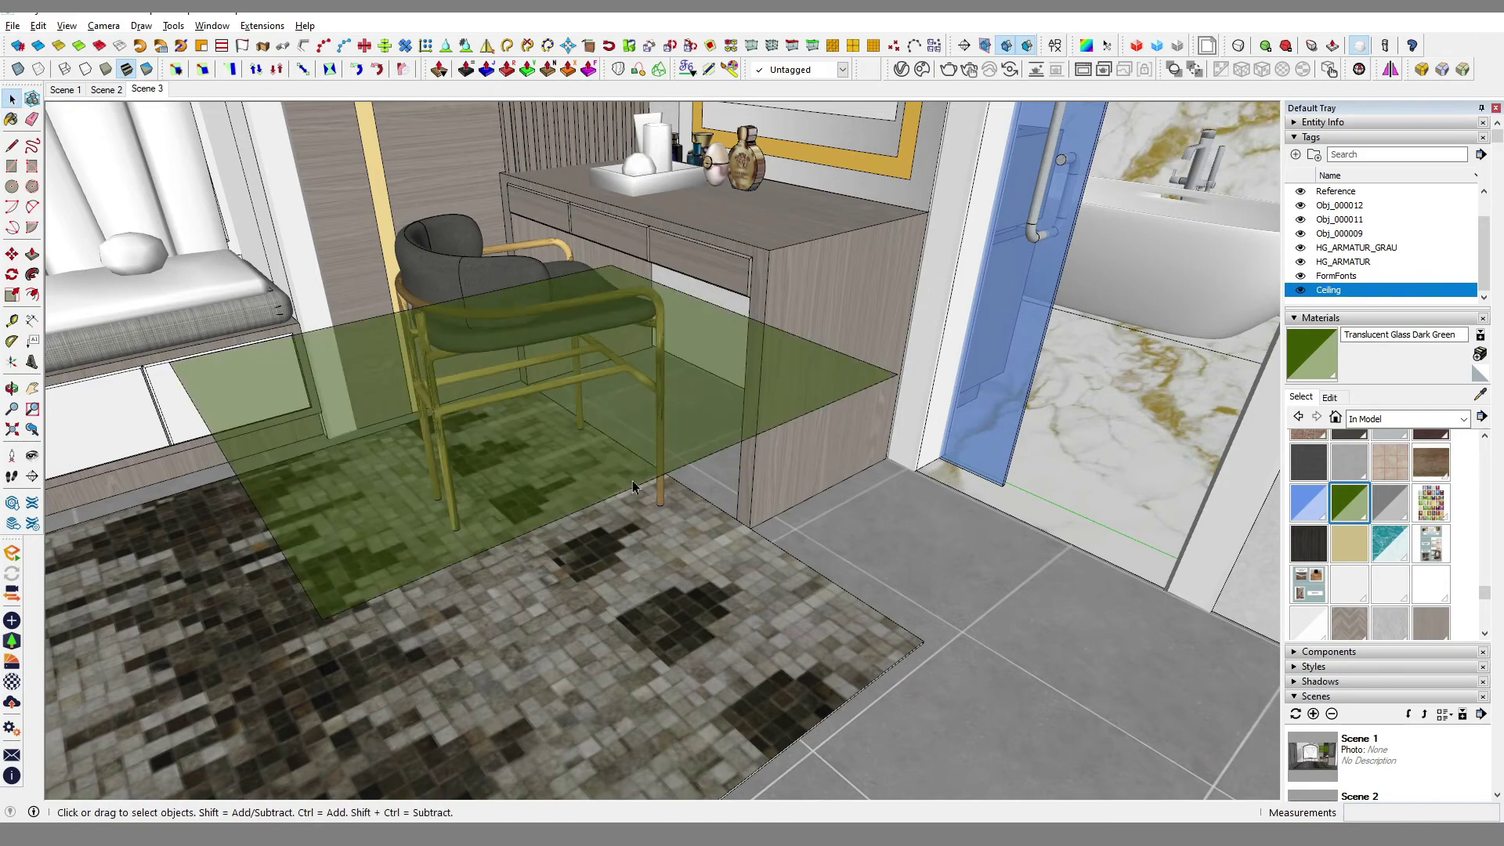
{"action": "mouse_move", "coordinate": [635, 487]}
{"action": "middle_mouse_down"}
{"action": "mouse_move", "coordinate": [480, 445]}
{"action": "mouse_move", "coordinate": [549, 233]}
{"action": "mouse_move", "coordinate": [542, 475]}
{"action": "mouse_move", "coordinate": [538, 461]}
{"action": "middle_mouse_up"}
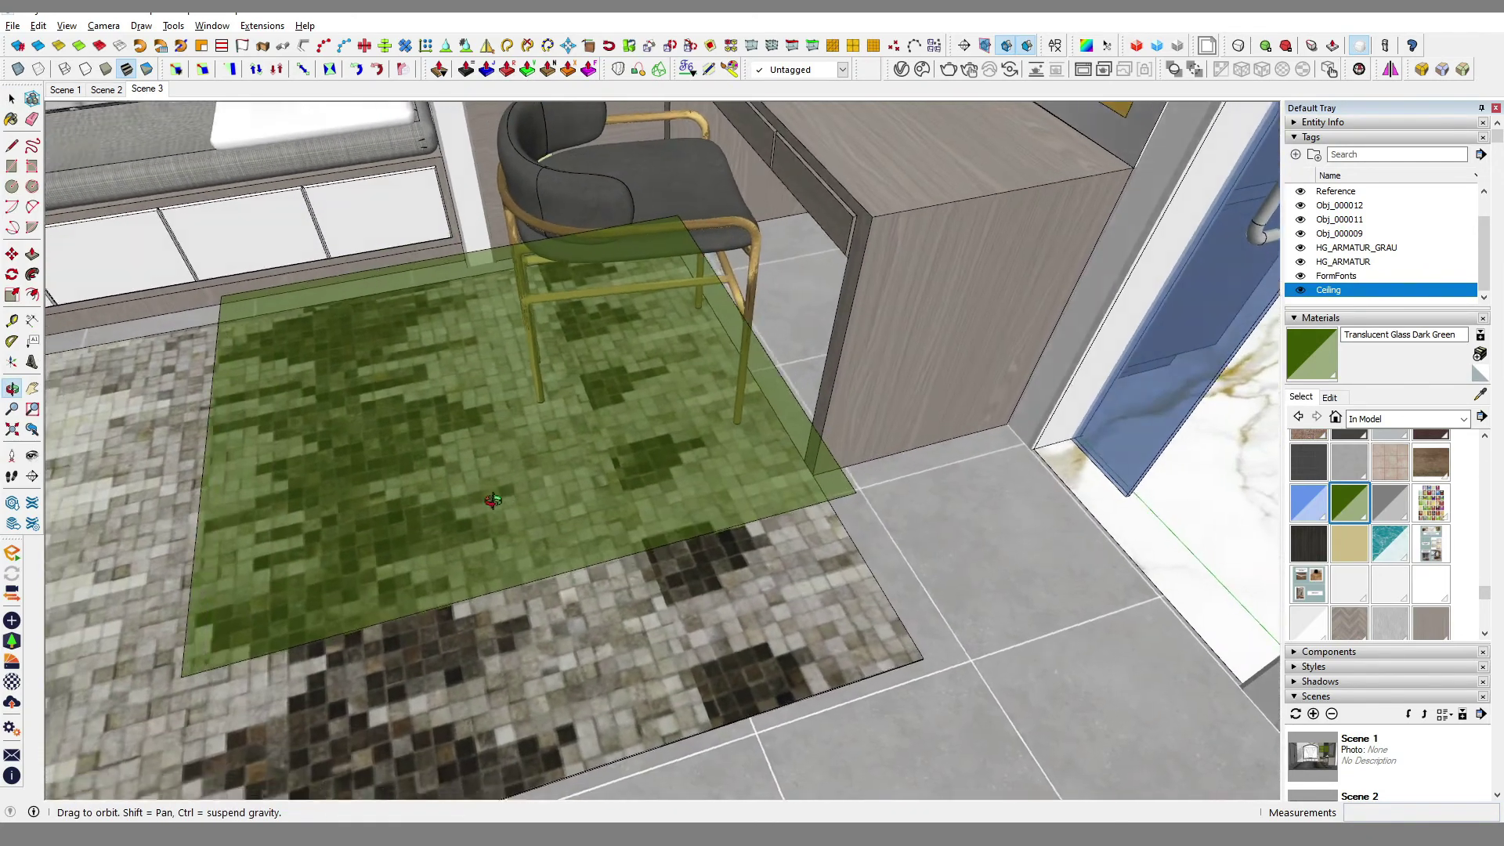
{"action": "scroll", "coordinate": [504, 456], "scroll_direction": "down", "scroll_amount": 2}
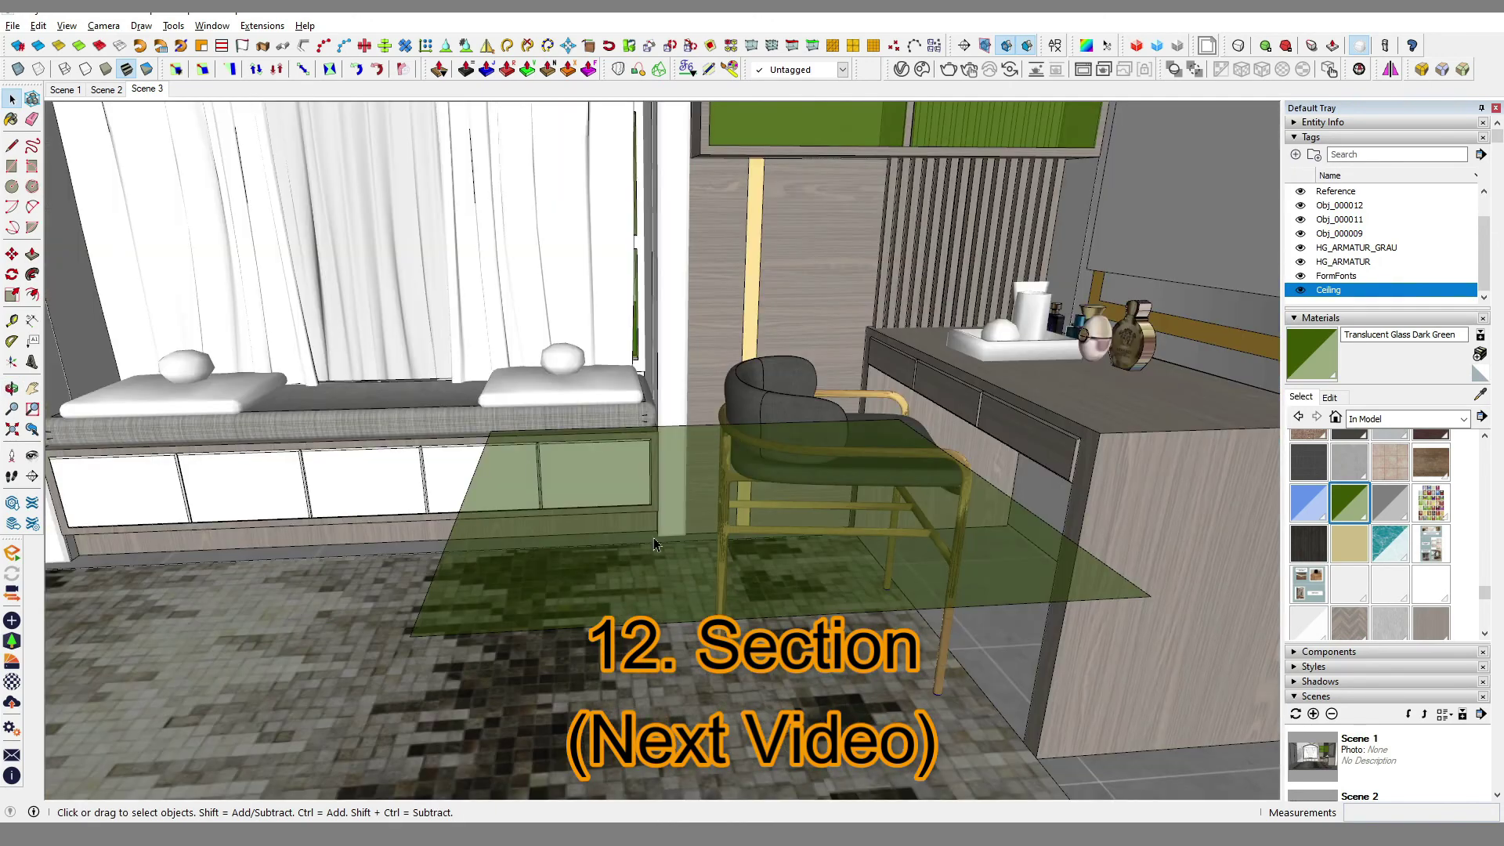
{"action": "scroll", "coordinate": [827, 546], "scroll_direction": "up", "scroll_amount": 3}
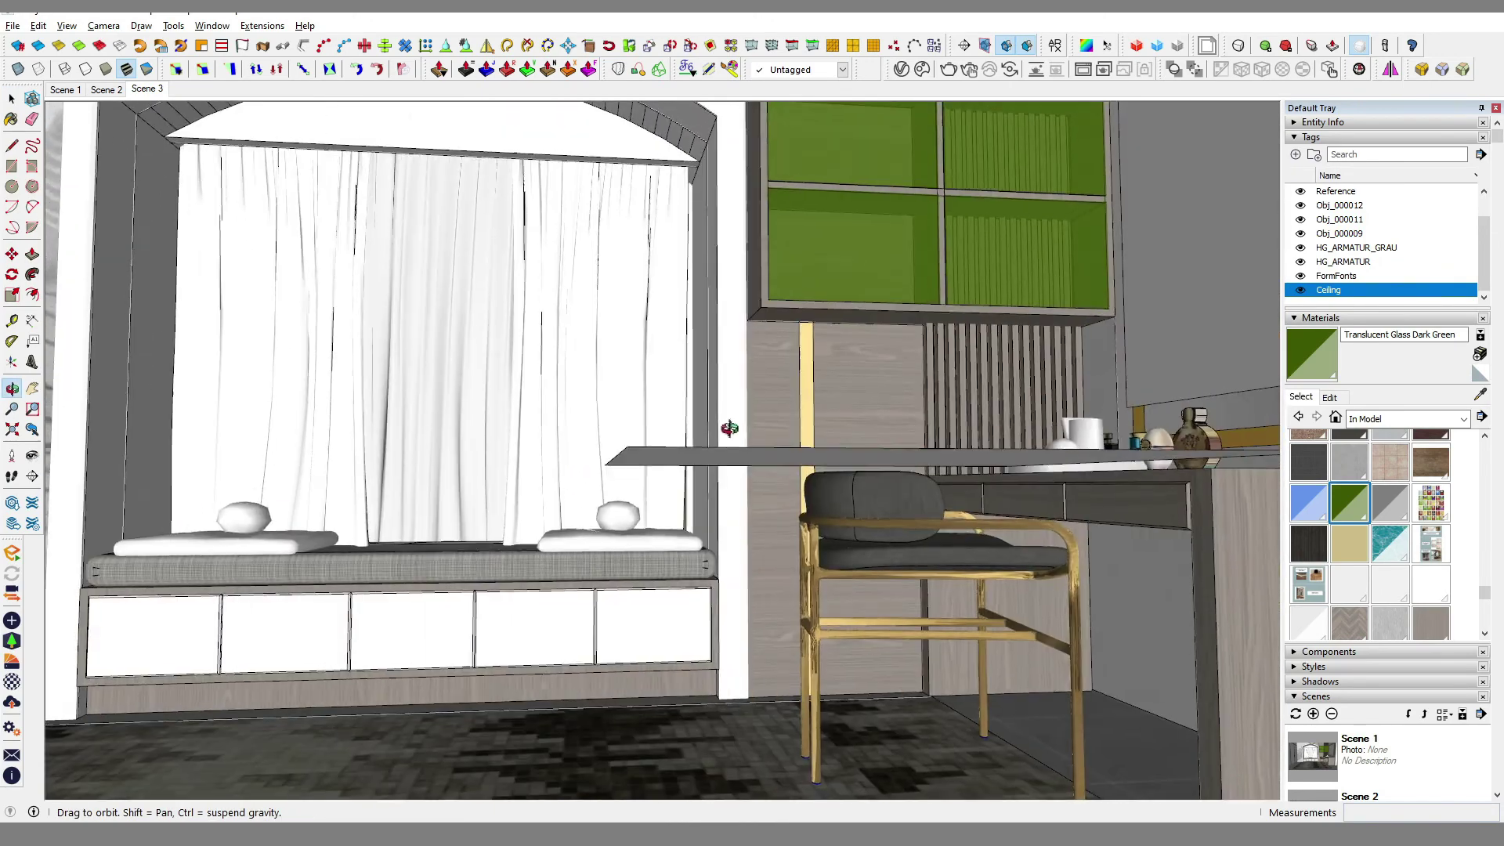